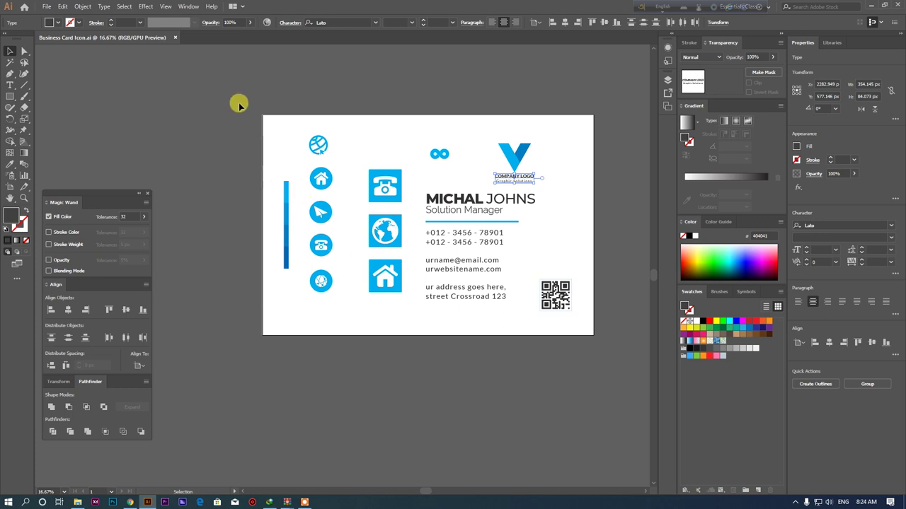
Step: Select and clear all the card artwork, then pick out the vertical blue bar
left_click_drag(238, 101, 627, 340)
left_click(525, 339)
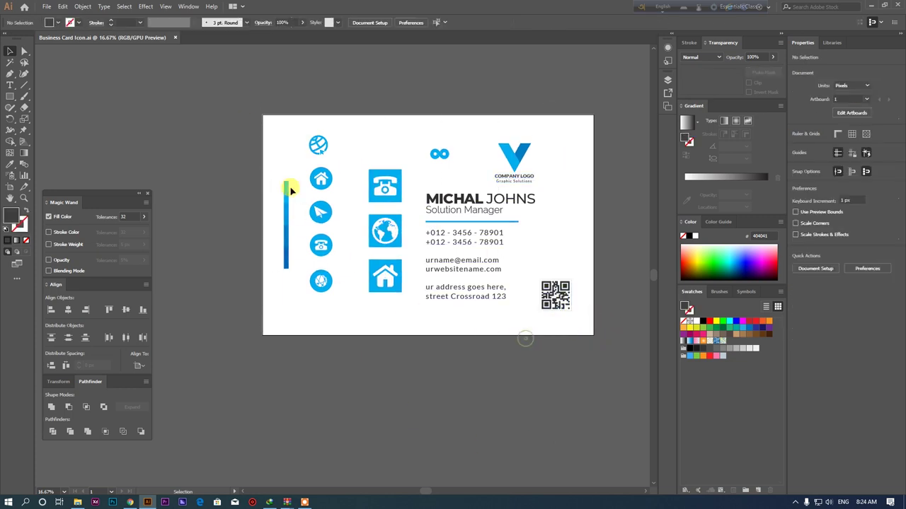
key("ctrl+a")
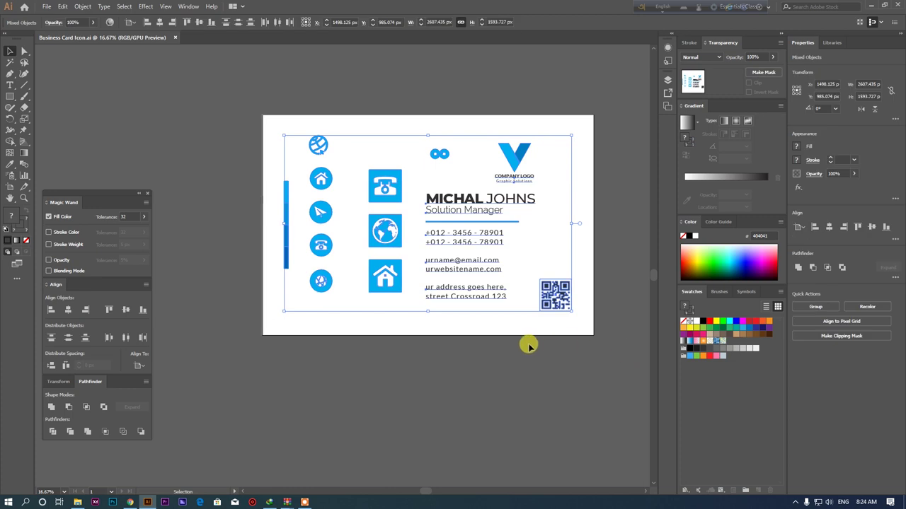
left_click(505, 352)
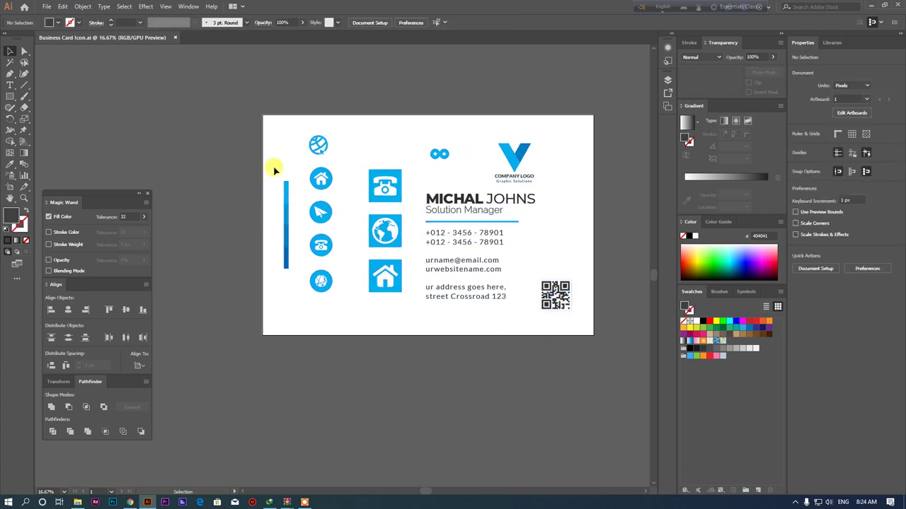
left_click_drag(275, 169, 299, 283)
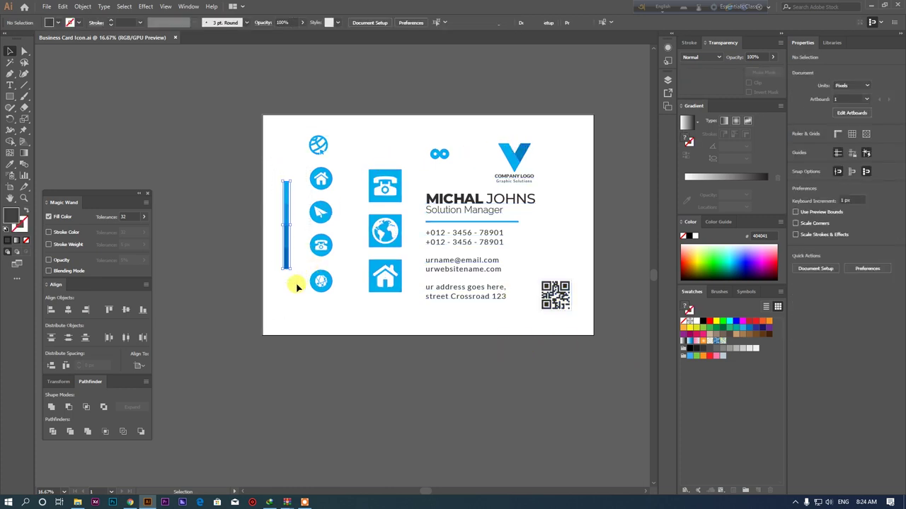
Step: Ungroup the column of circle icons and inspect the house, arrow and phone icons individually
left_click(329, 183)
right_click(331, 213)
left_click(356, 291)
left_click(354, 283)
left_click(323, 177)
left_click(318, 214)
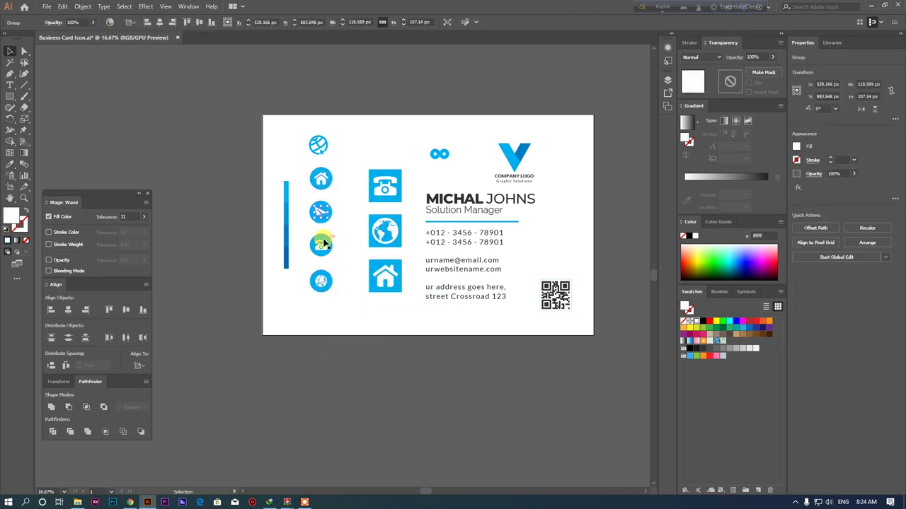
left_click(320, 254)
left_click(348, 305)
left_click(375, 281)
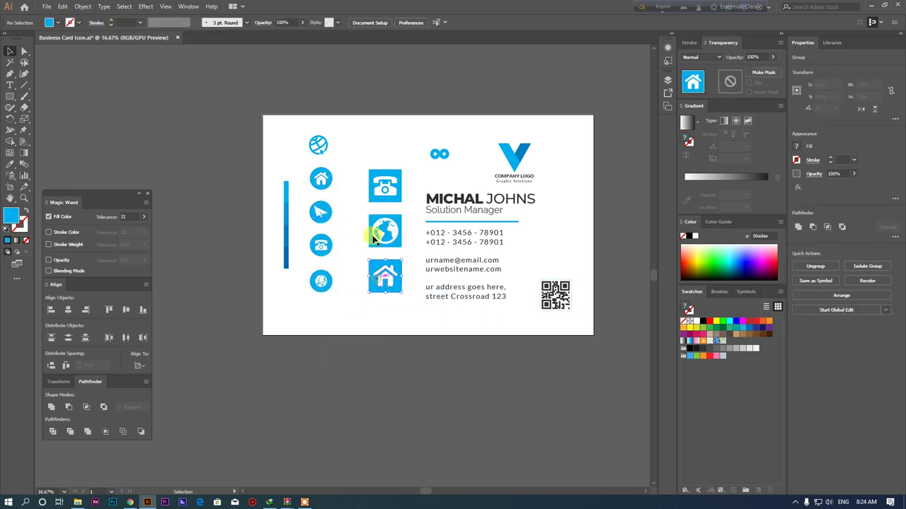
left_click_drag(302, 163, 356, 264)
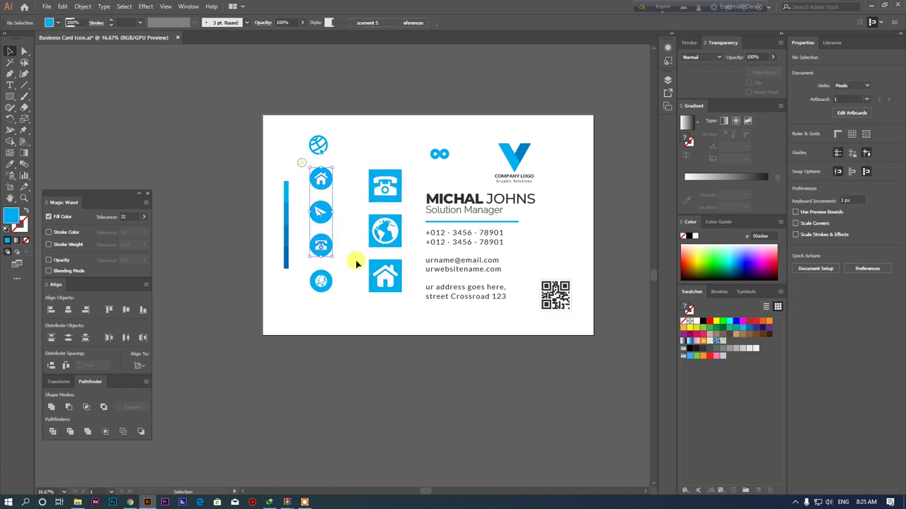
Step: Inspect the V company logo and the QR code groups
left_click(438, 154)
left_click(503, 161)
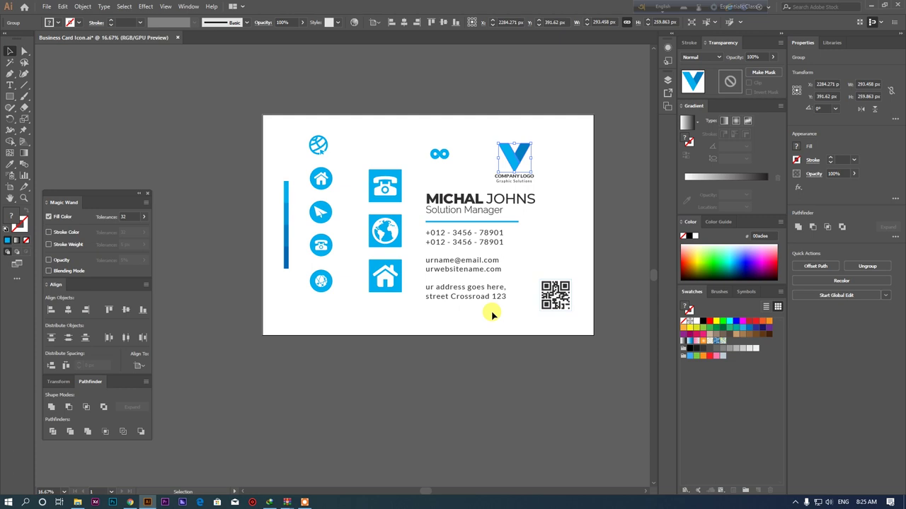
left_click(536, 172)
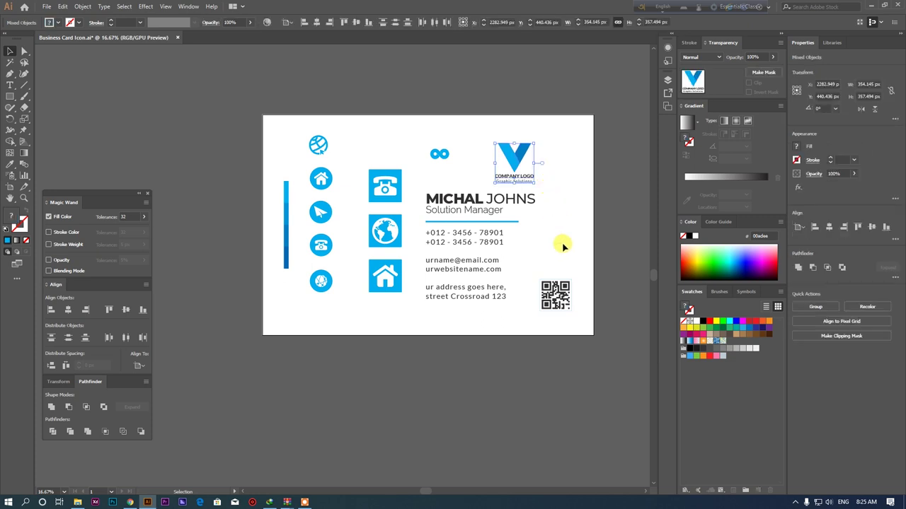
left_click(559, 293)
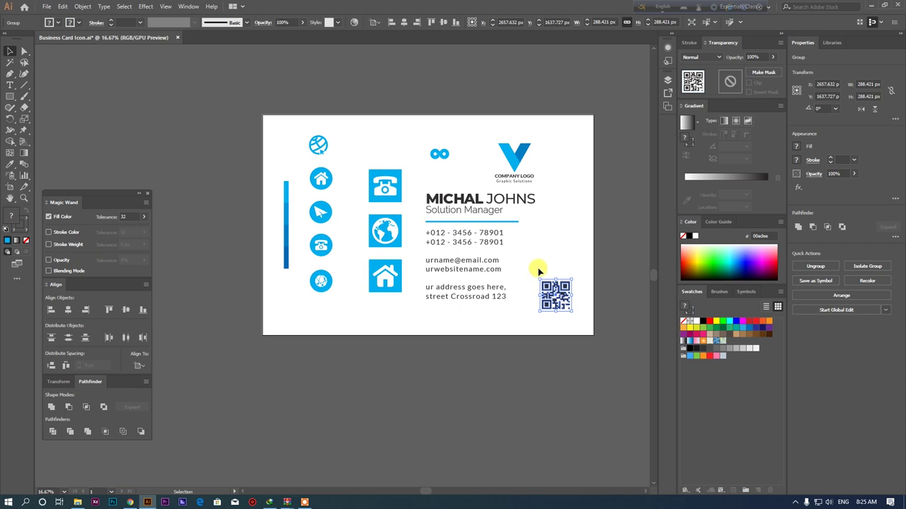
left_click(531, 268)
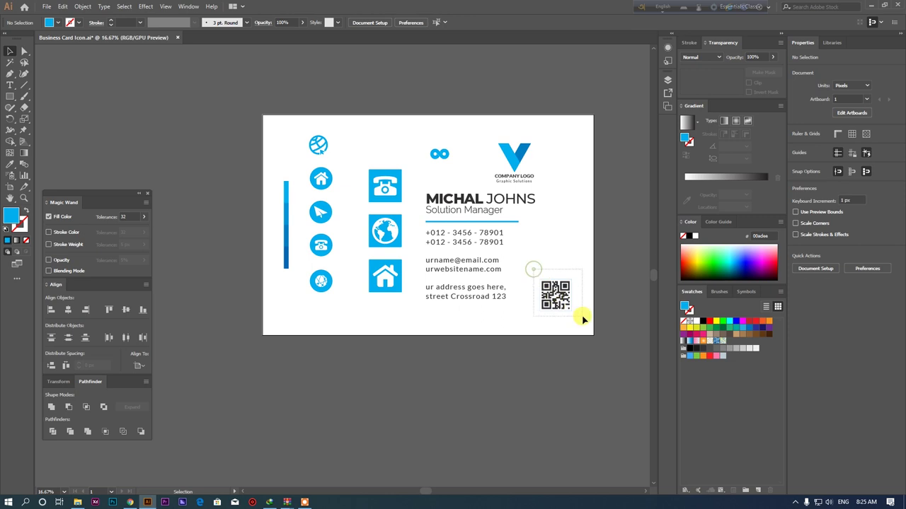
left_click_drag(586, 322, 545, 222)
Step: Inspect the phone, email, website and address text groups, then switch to Chrome
left_click(545, 256)
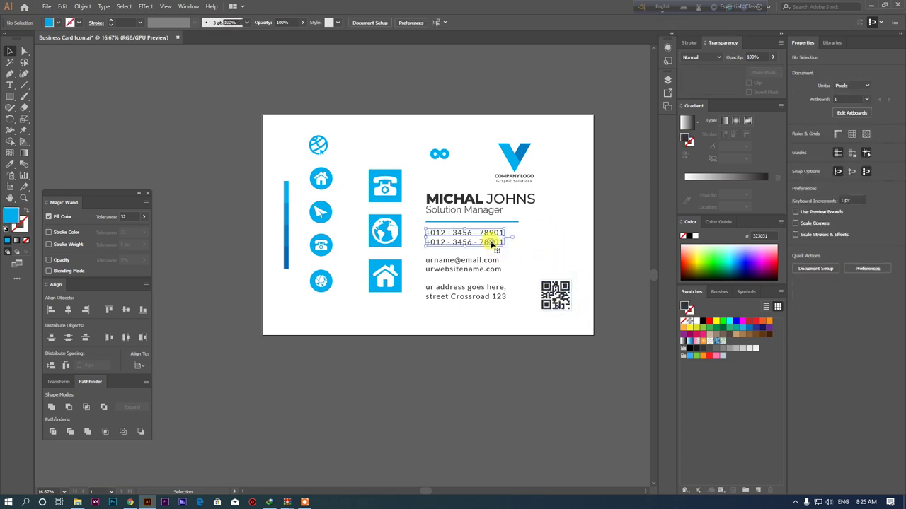
left_click(488, 270)
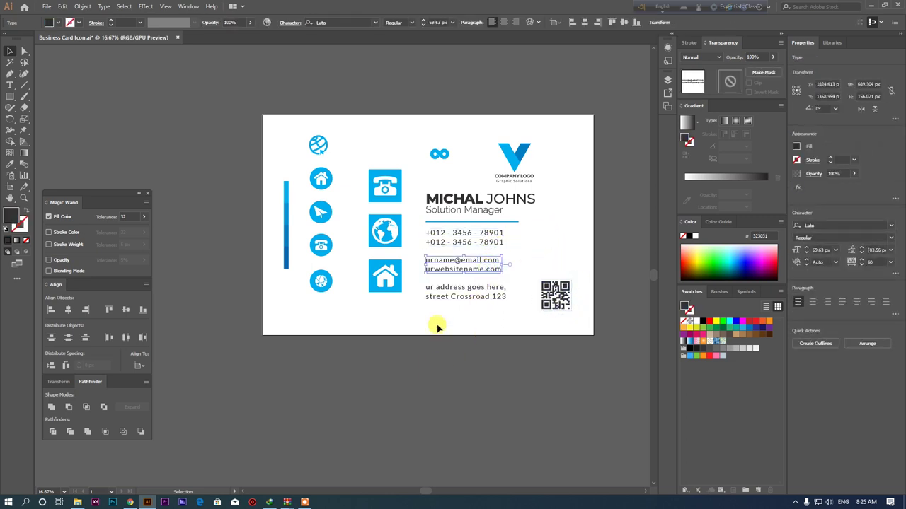
left_click(476, 292)
left_click(418, 337)
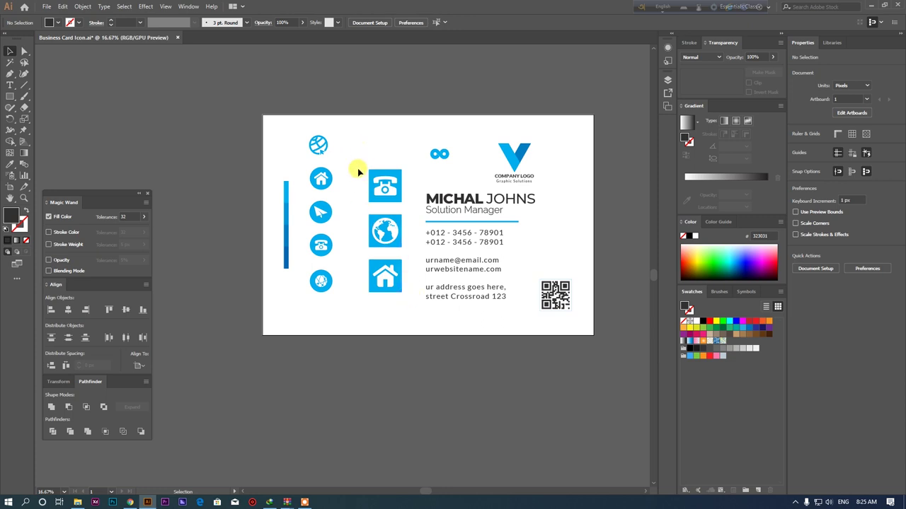
left_click(386, 185)
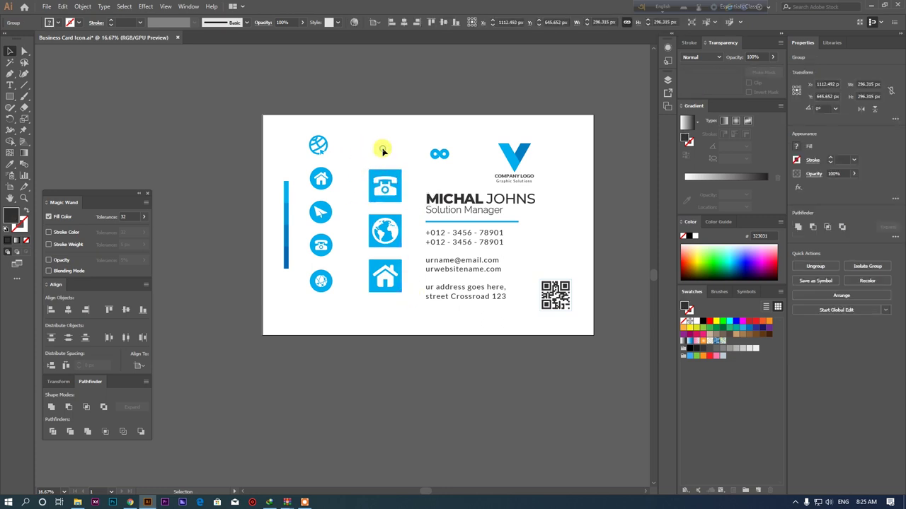
left_click(130, 503)
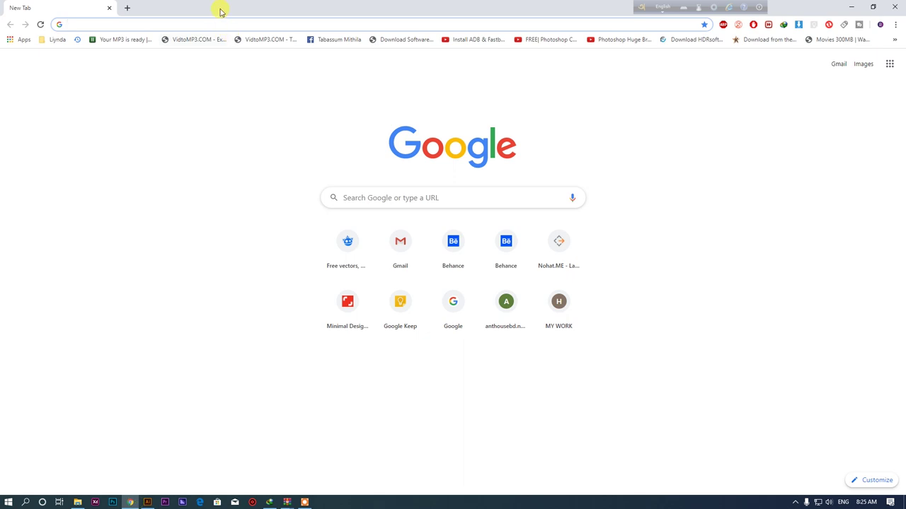
Step: Go to Flaticon and search its icons for 'facebook'
type("fla")
key("Return")
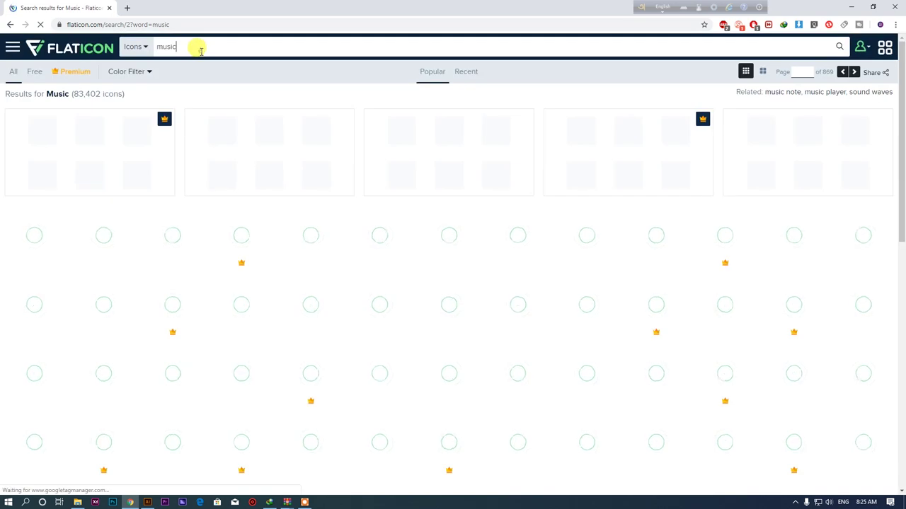
type("faceboo")
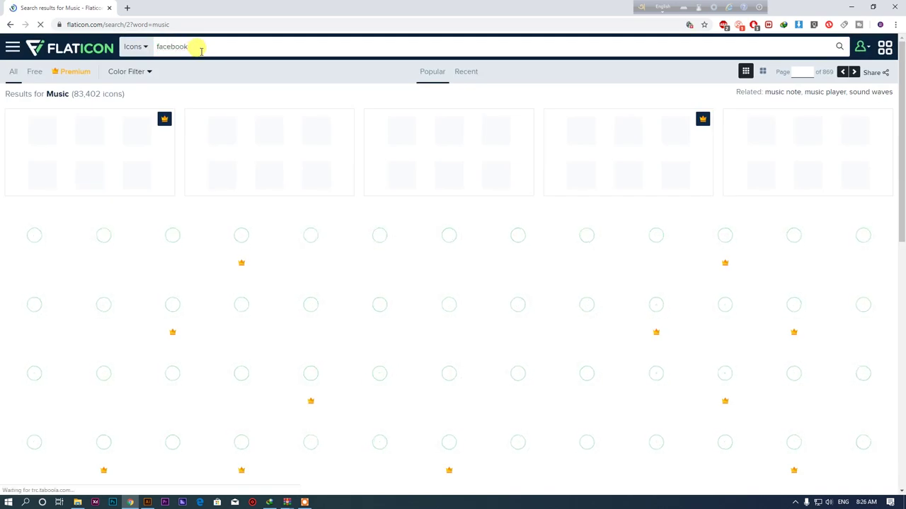
type("k")
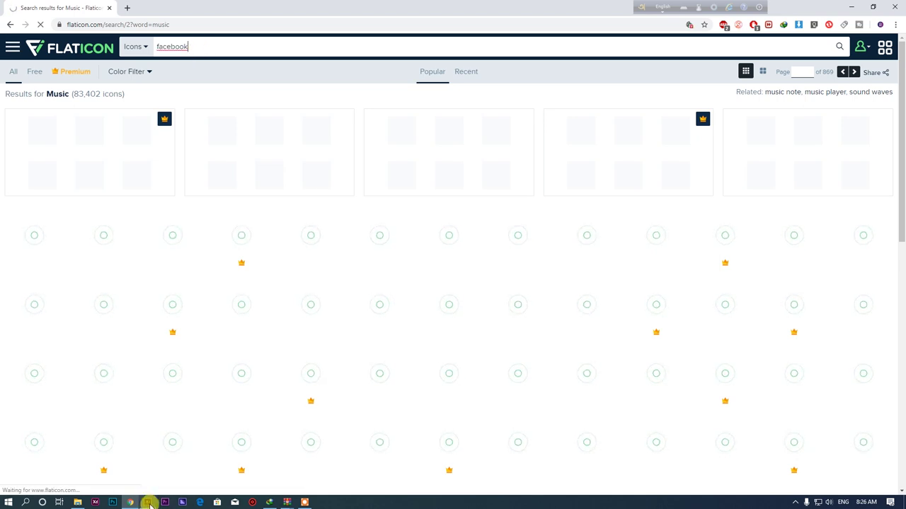
key("Return")
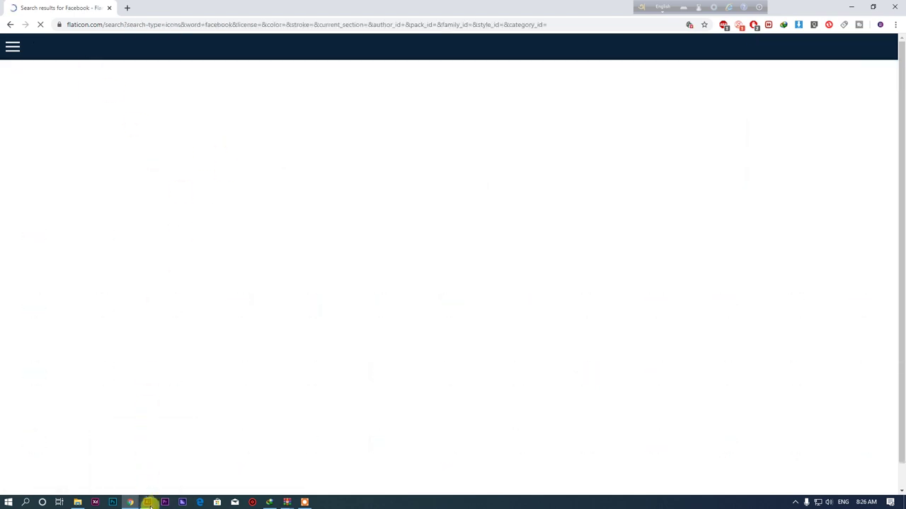
Step: Briefly check the card's blue bar and icons in Illustrator, then open a new Chrome tab
left_click(148, 502)
scroll(404, 115, "right", 2)
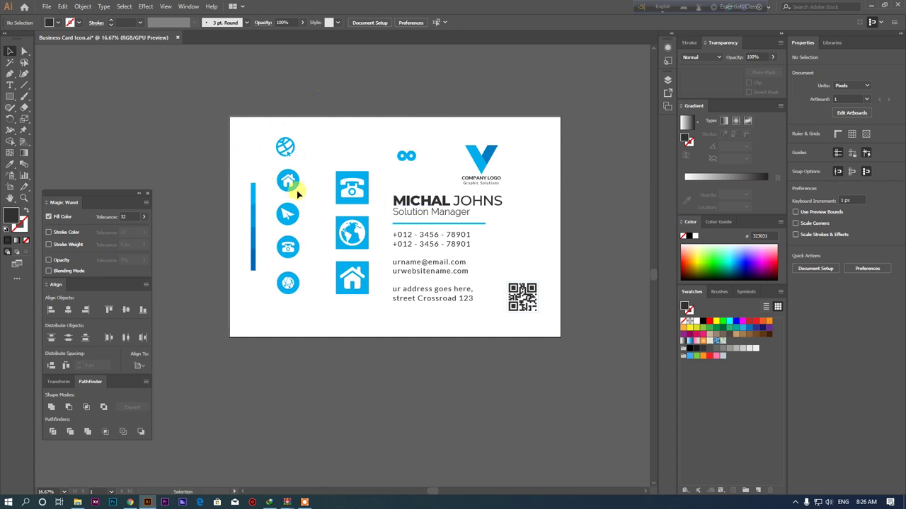
left_click_drag(211, 177, 343, 264)
left_click(314, 307)
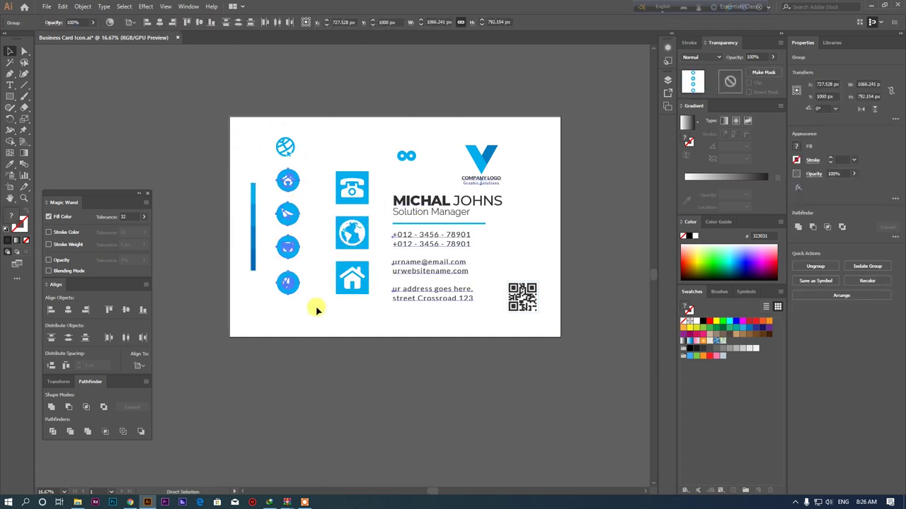
left_click(131, 503)
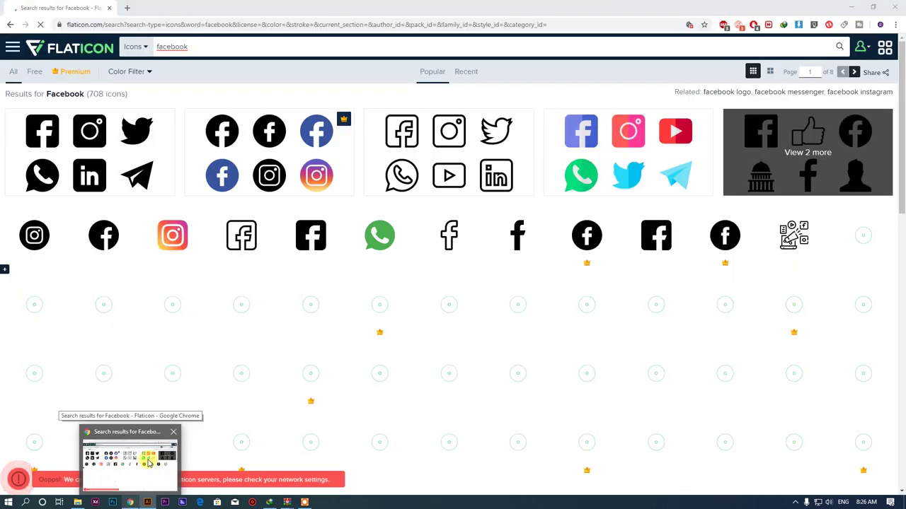
left_click(128, 7)
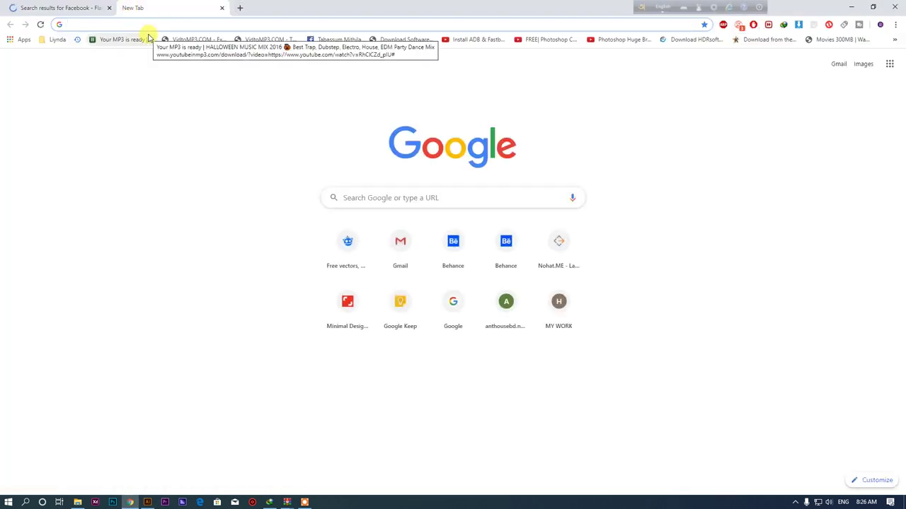
Step: Search the web for business card size and highlight the 3.5 x 2 inches answer
type("busine")
key("Return")
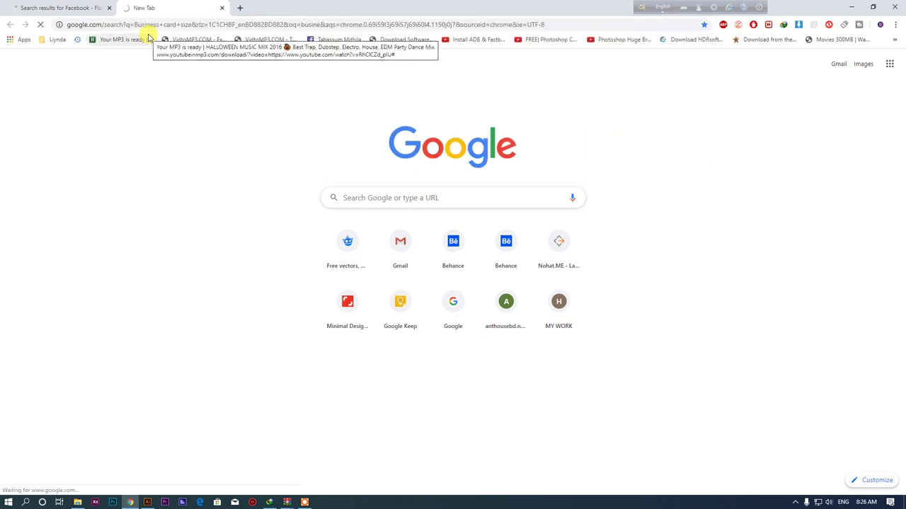
left_click(109, 7)
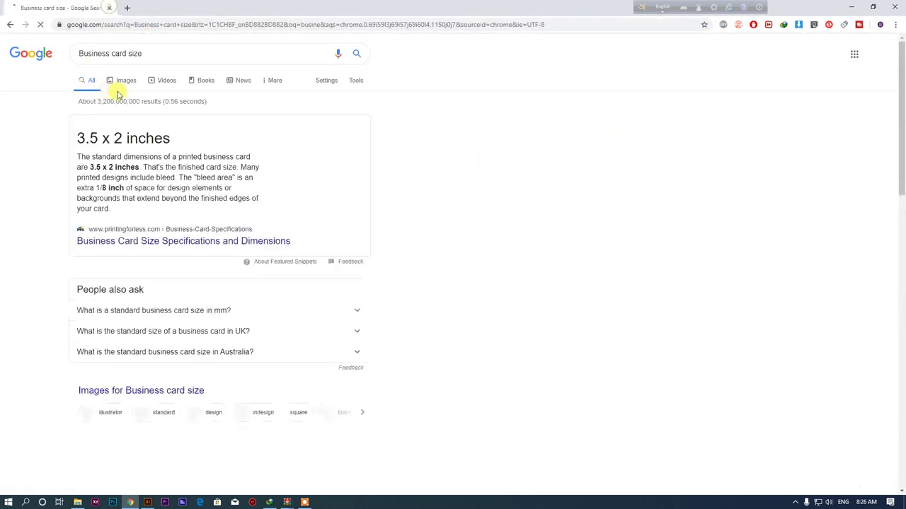
left_click_drag(78, 138, 177, 139)
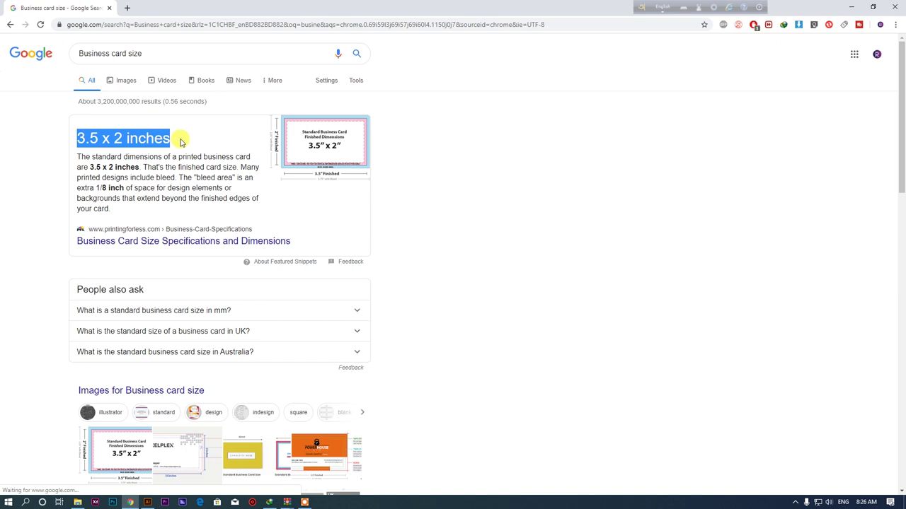
left_click(175, 140)
left_click_drag(78, 138, 178, 137)
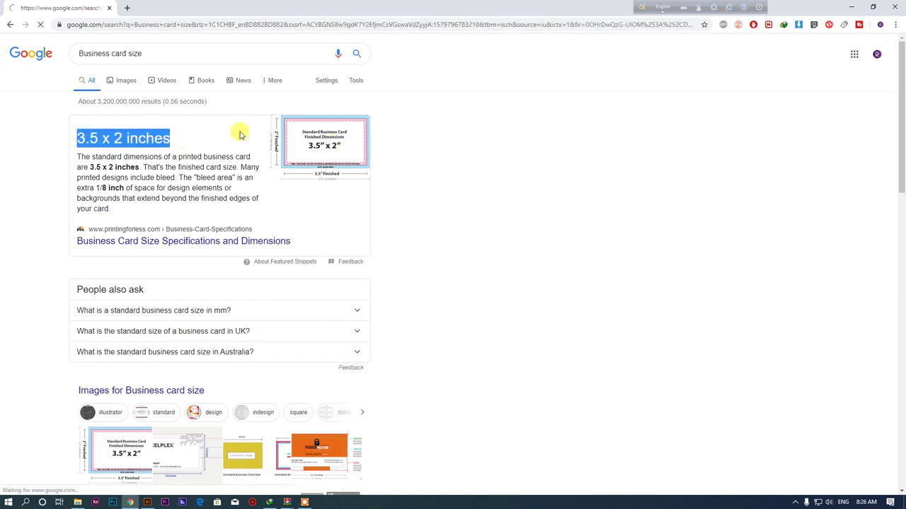
Step: Copy the business card size diagram from image results and paste it enlarged into the card design
left_click(332, 146)
scroll(91, 182, "down", 3)
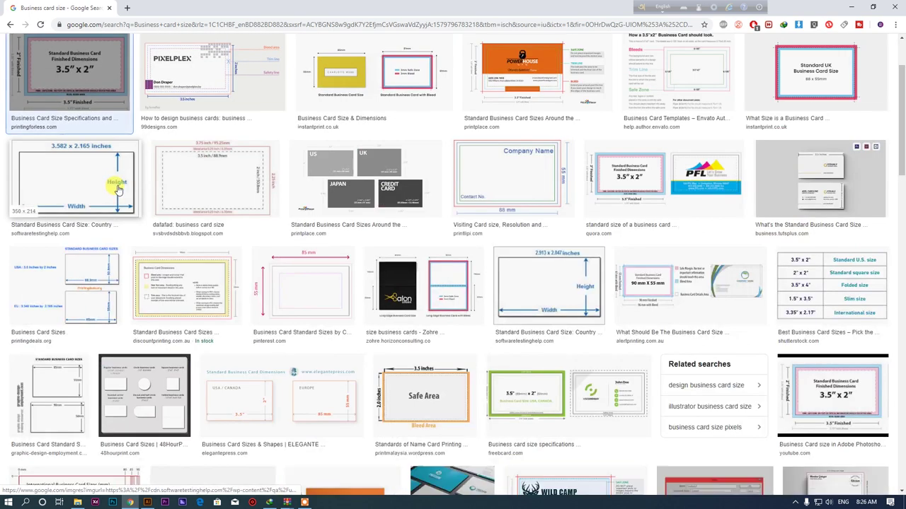
left_click(113, 84)
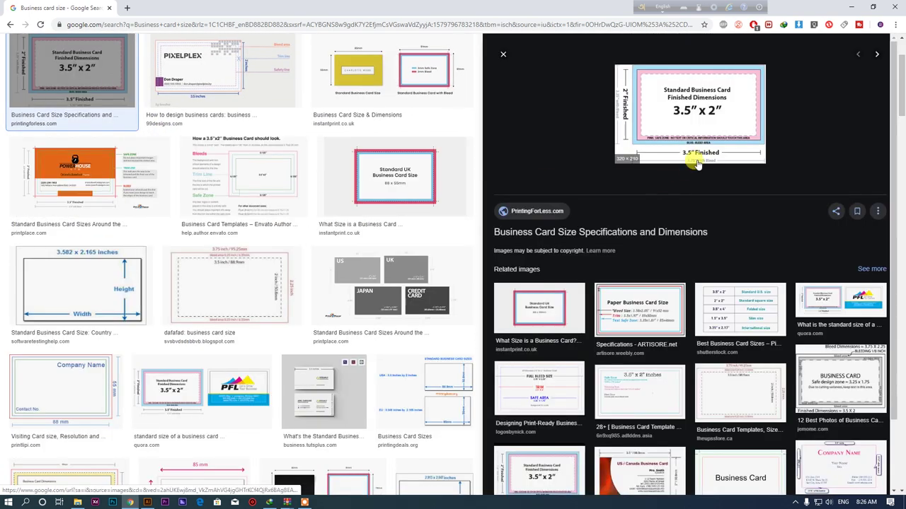
right_click(702, 128)
left_click(730, 214)
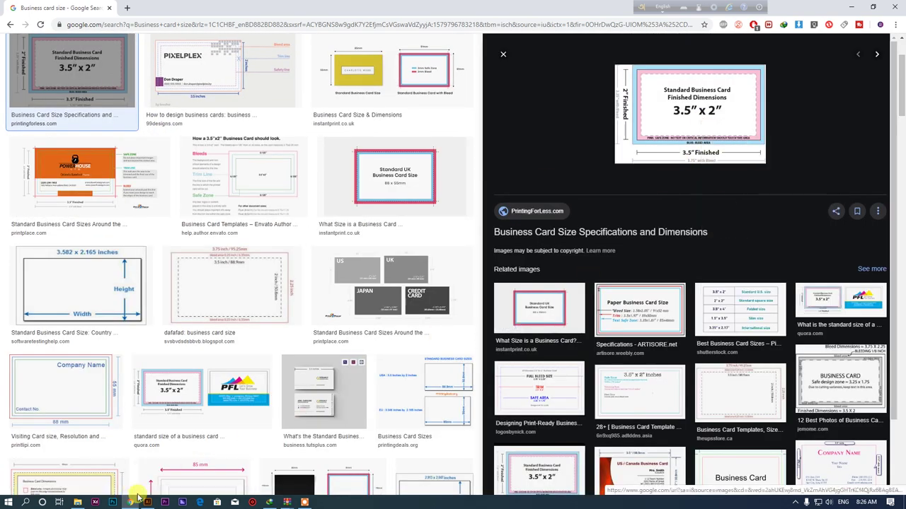
left_click(146, 502)
key("ctrl+v")
left_click_drag(363, 278, 440, 330)
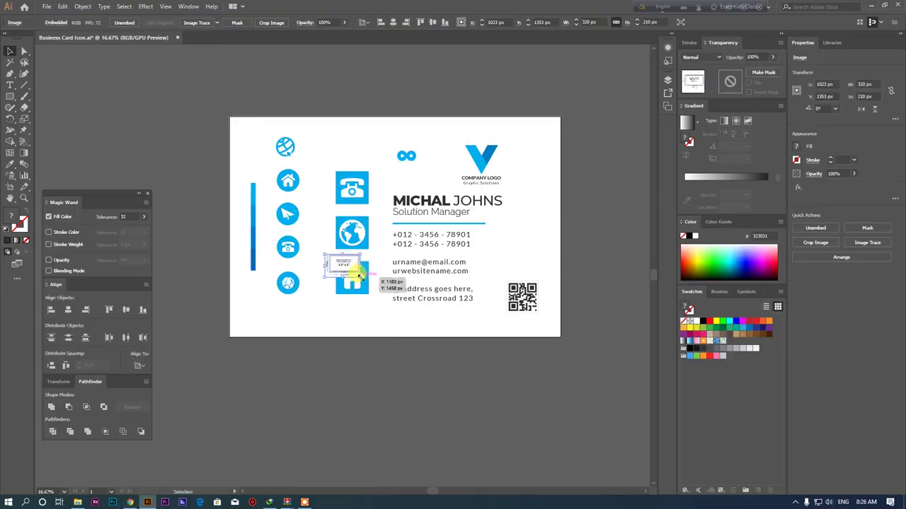
Step: Move the size diagram just below the card artwork, zoom in and deselect it
scroll(440, 329, "down", 2)
left_click_drag(420, 269, 398, 348)
key("ctrl+equal")
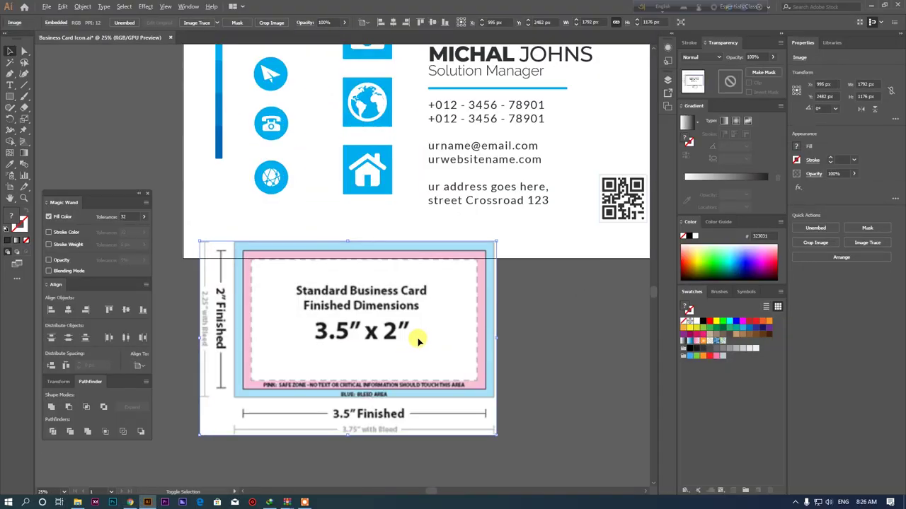
left_click(187, 209)
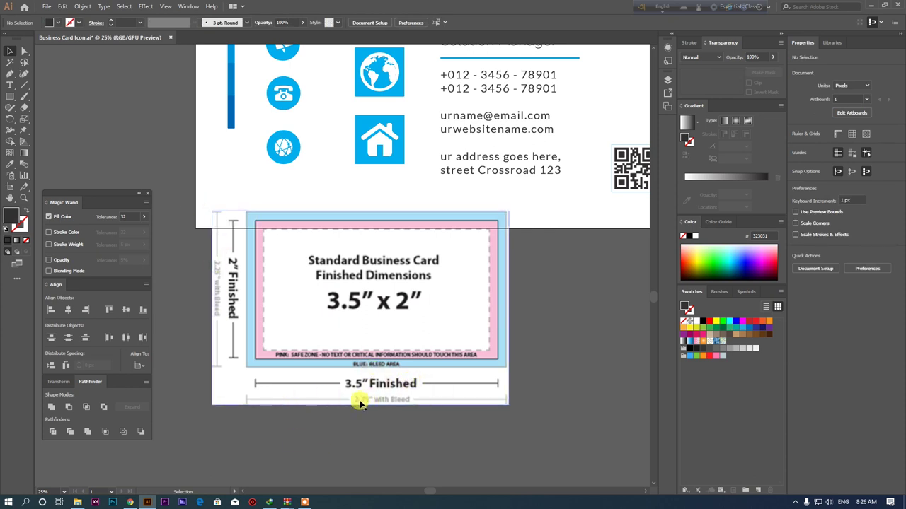
left_click(47, 6)
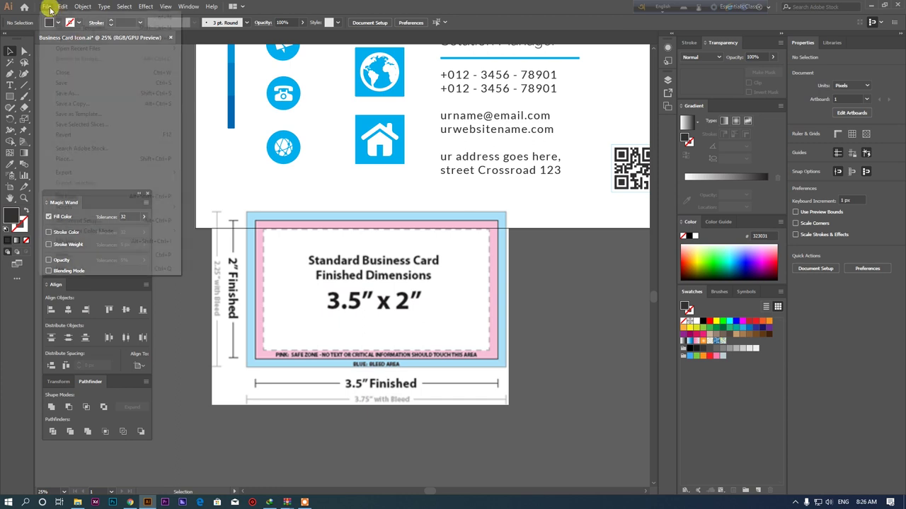
Step: Start a new document with inches as the measurement unit
left_click(47, 6)
key("ctrl+n")
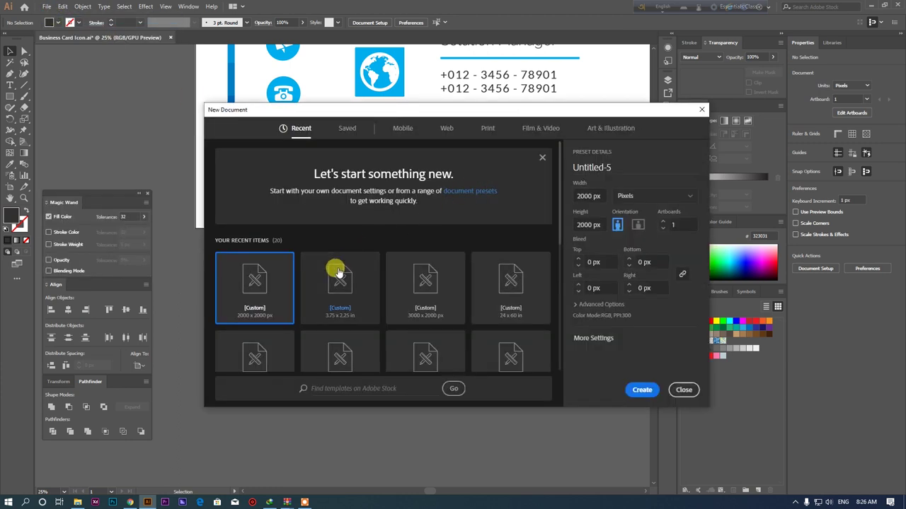
left_click(632, 194)
left_click(626, 244)
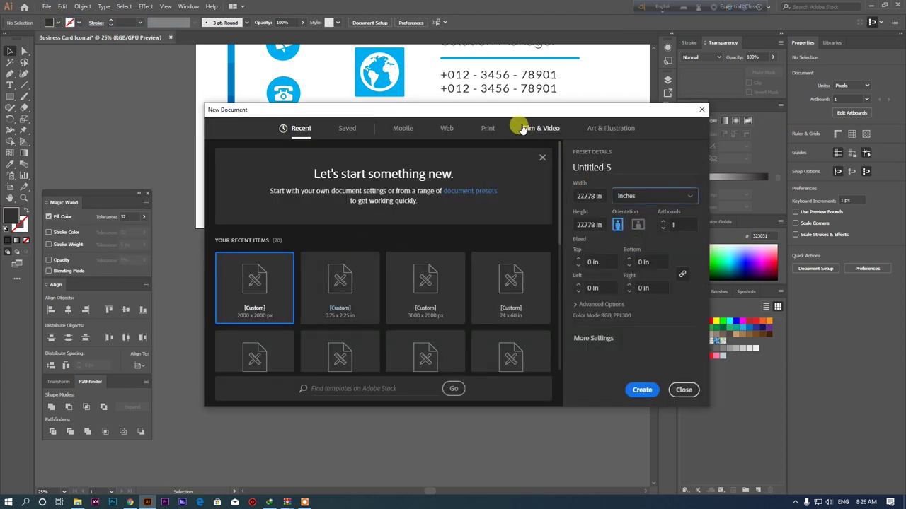
mouse_move(506, 110)
left_mouse_down()
mouse_move(582, 37)
mouse_move(570, 21)
left_mouse_up()
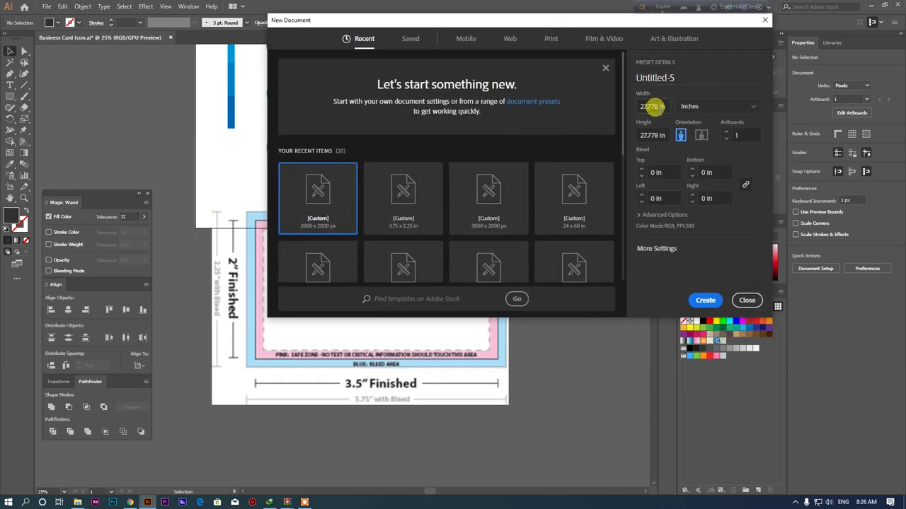
Step: Set the document size to 3.5 x 2.25 in, landscape orientation
left_click(651, 134)
left_click(680, 135)
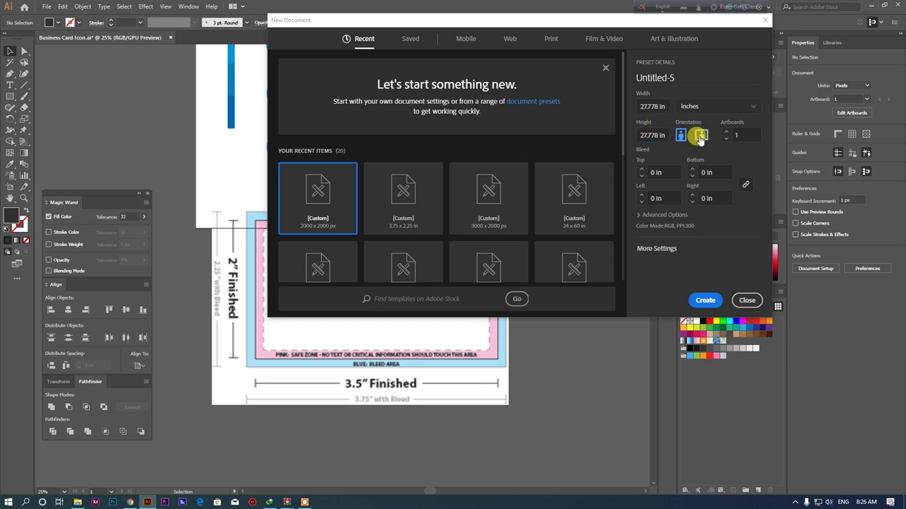
left_click(681, 106)
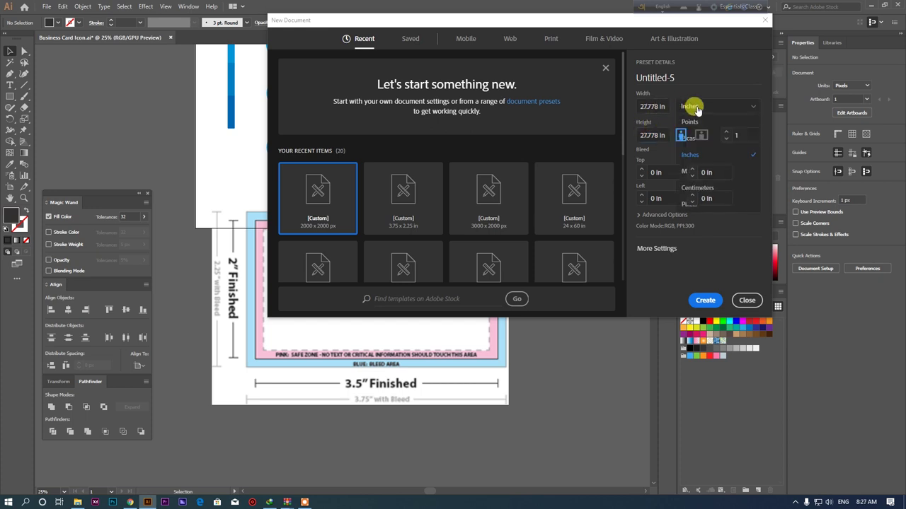
left_click(690, 106)
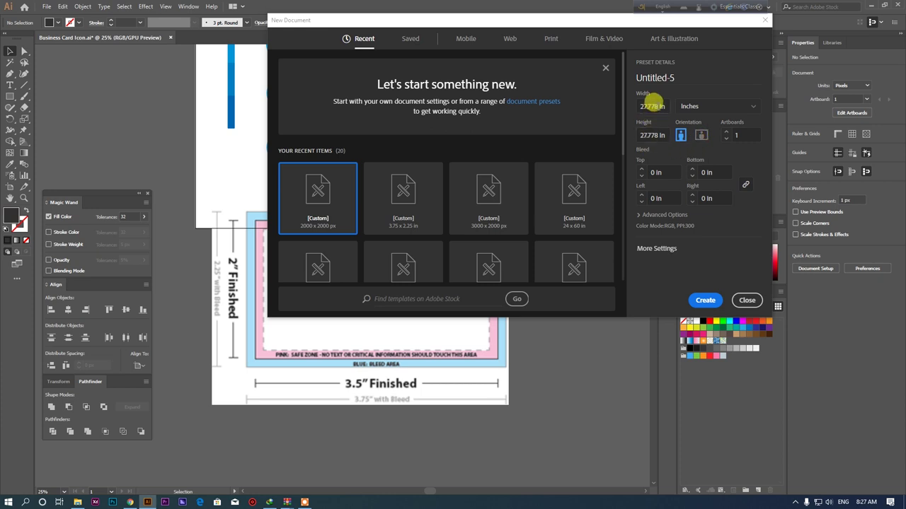
left_click(652, 104)
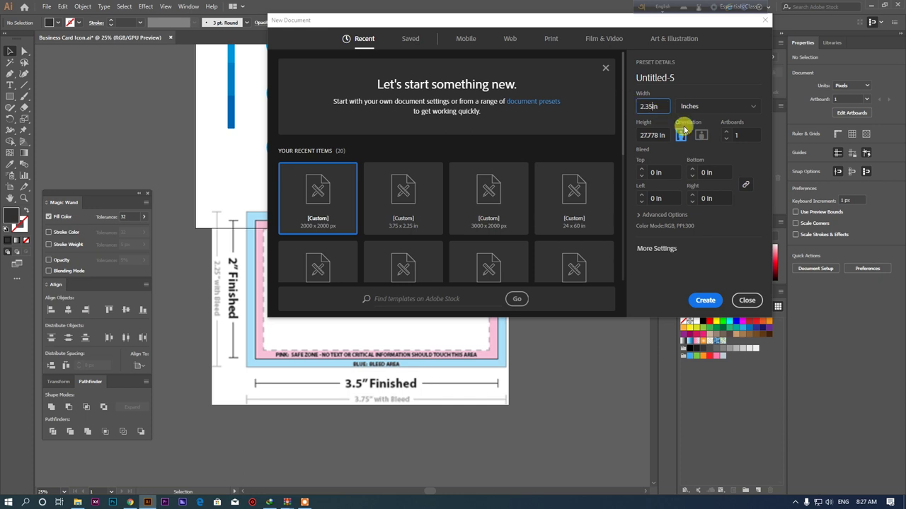
left_click(700, 135)
left_click(650, 106)
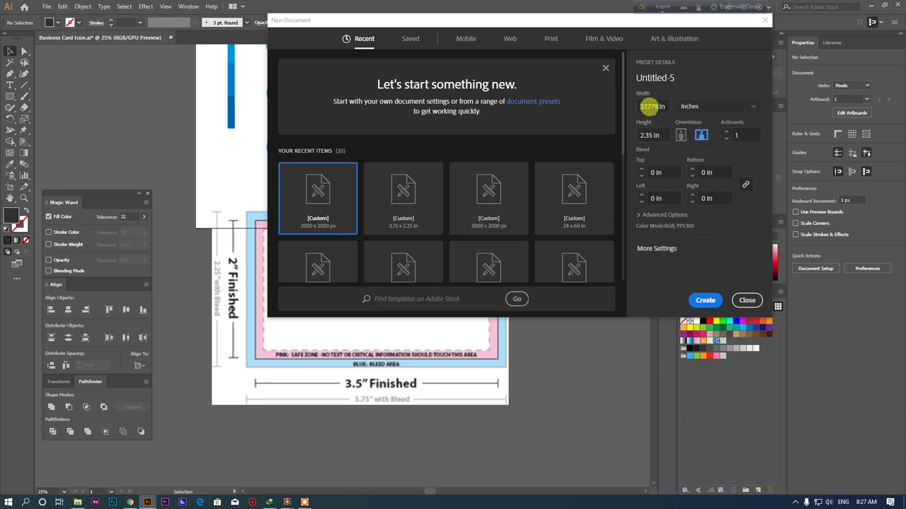
left_click(652, 126)
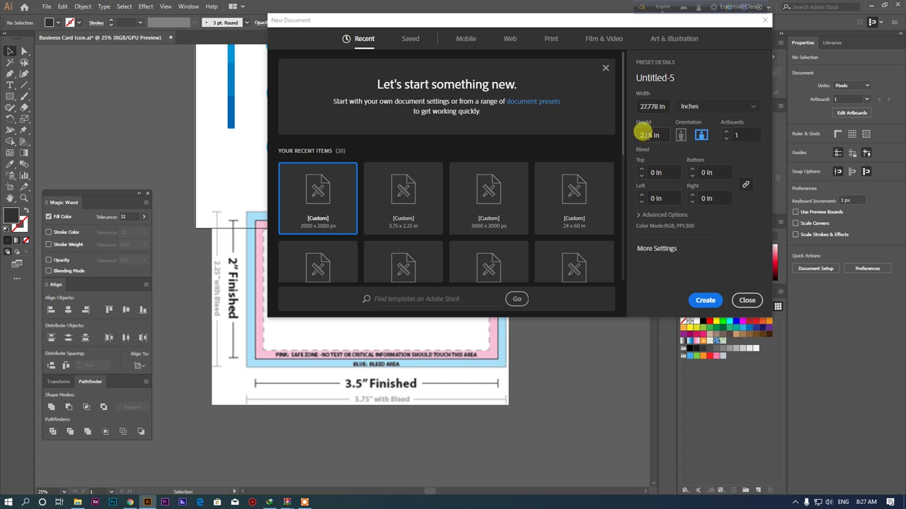
left_click(648, 106)
type("3.5")
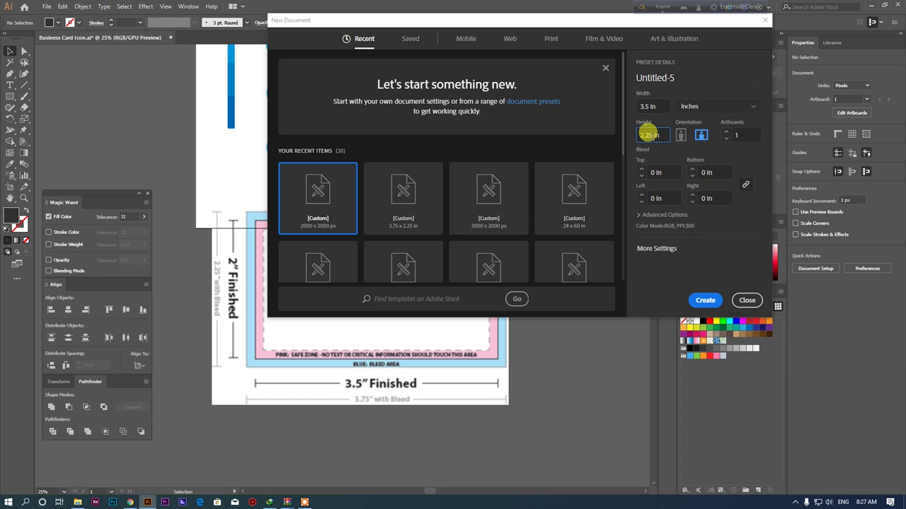
Step: Add a linked 0.125 in bleed, choose CMYK with High 300 ppi, and create the document
left_click(746, 185)
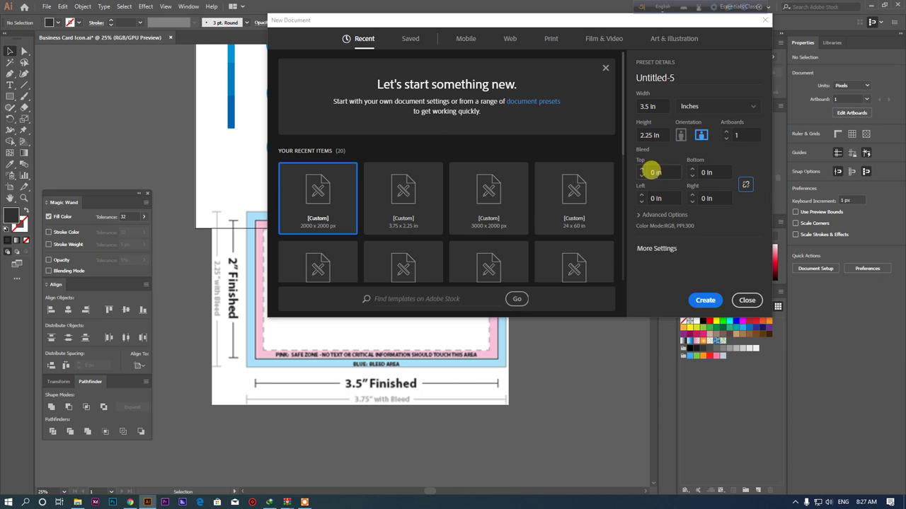
double_click(652, 172)
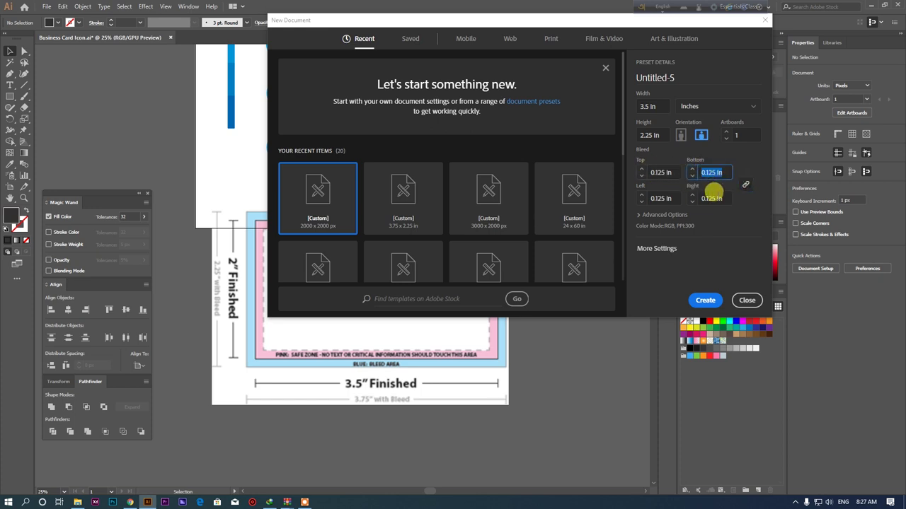
left_click(656, 249)
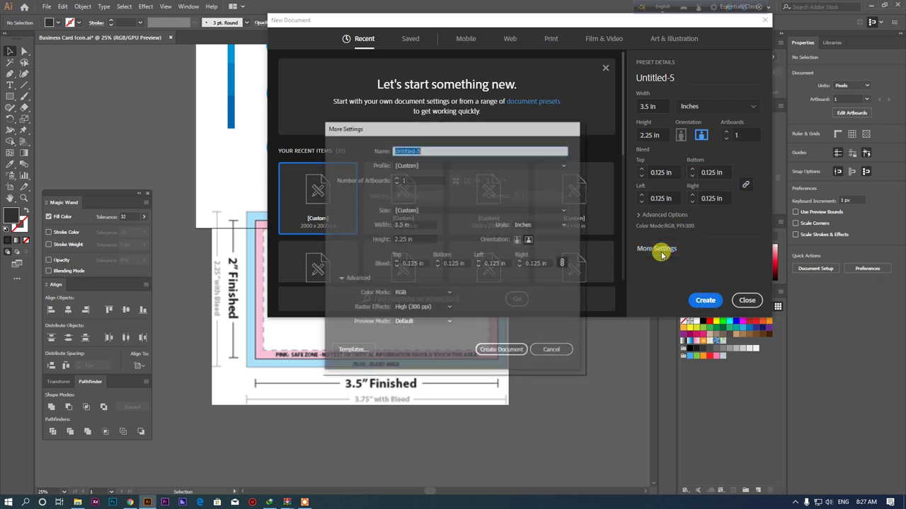
left_click(429, 293)
left_click(410, 306)
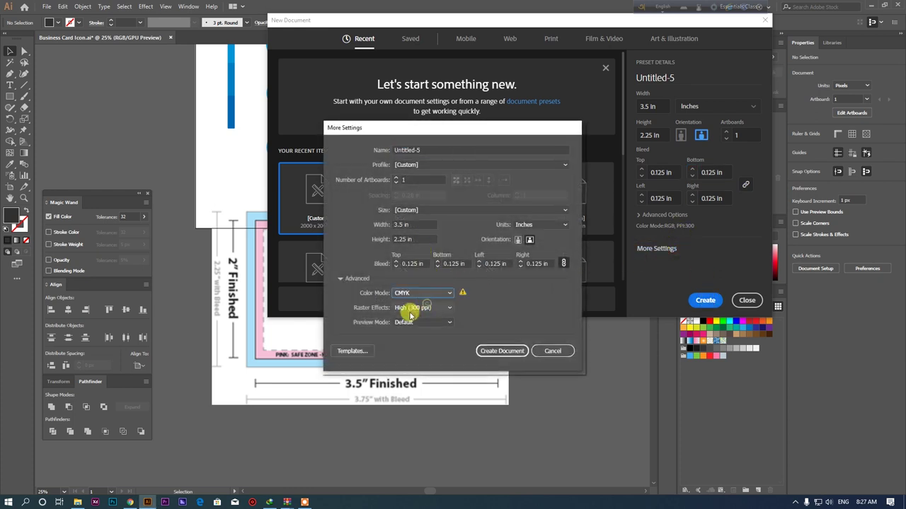
left_click(423, 310)
left_click(421, 318)
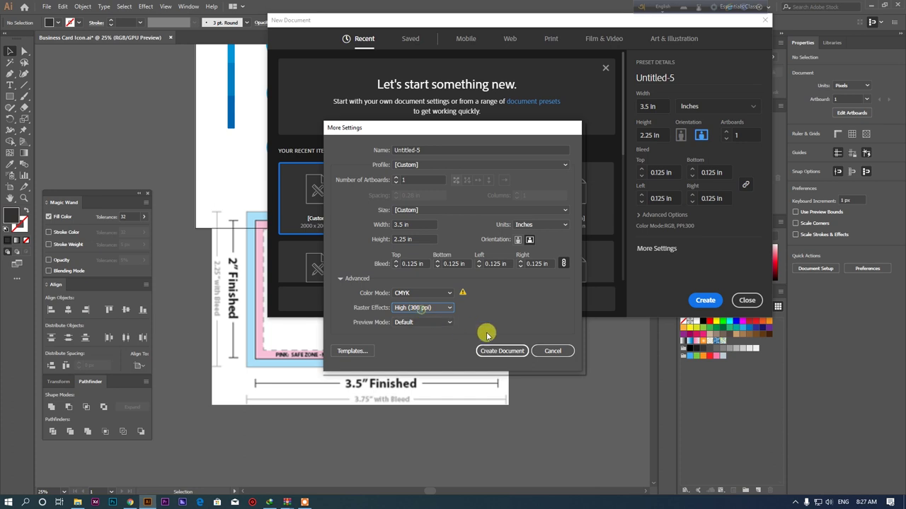
left_click(504, 351)
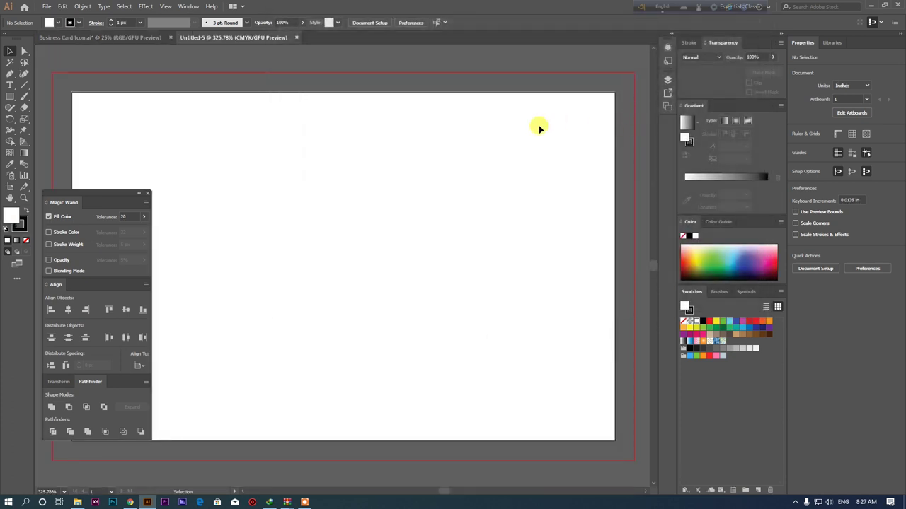
Step: Recreate the document with 2 artboards and close the single-artboard Untitled-5
scroll(576, 118, "down", 2)
left_click(38, 6)
left_click(53, 13)
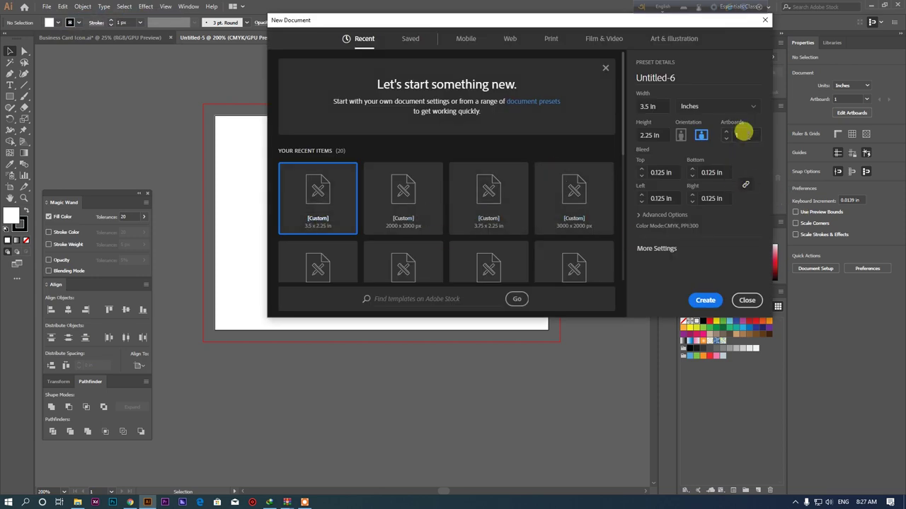
left_click(737, 132)
type("2")
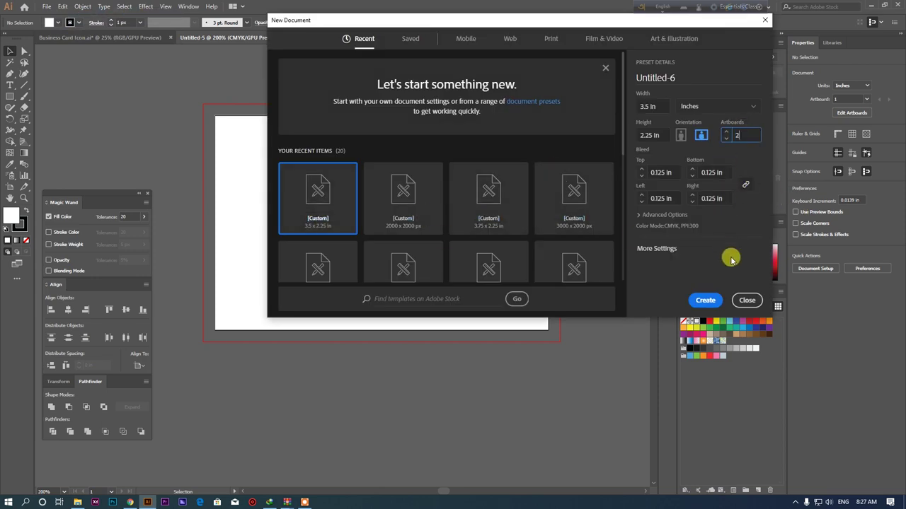
left_click(705, 300)
scroll(488, 235, "down", 2)
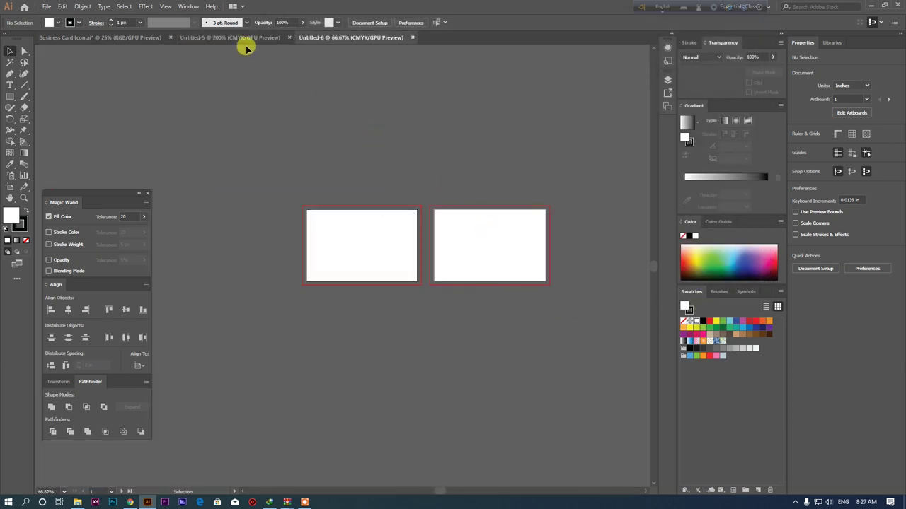
left_click(288, 38)
Step: Draw a white, strokeless rectangle covering the front artboard and its bleed
scroll(346, 179, "up", 1)
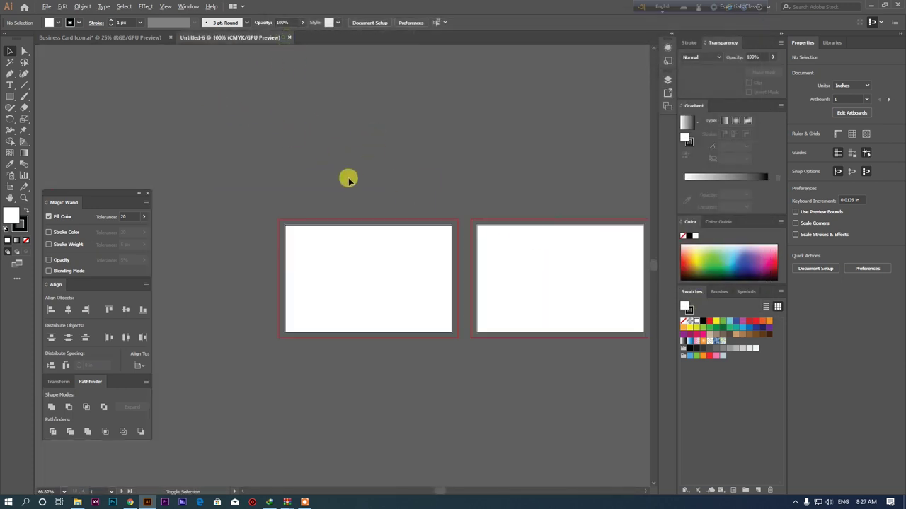
scroll(228, 211, "up", 2)
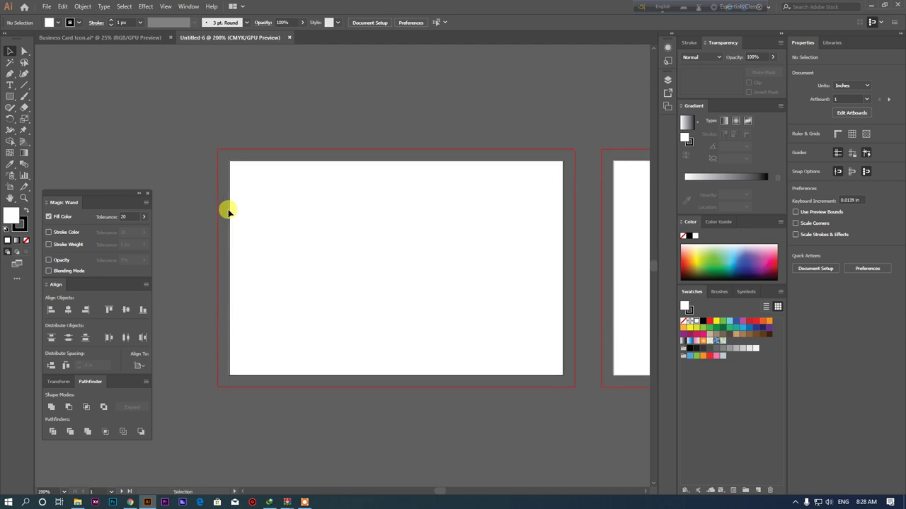
left_click_drag(365, 218, 349, 215)
left_click(10, 99)
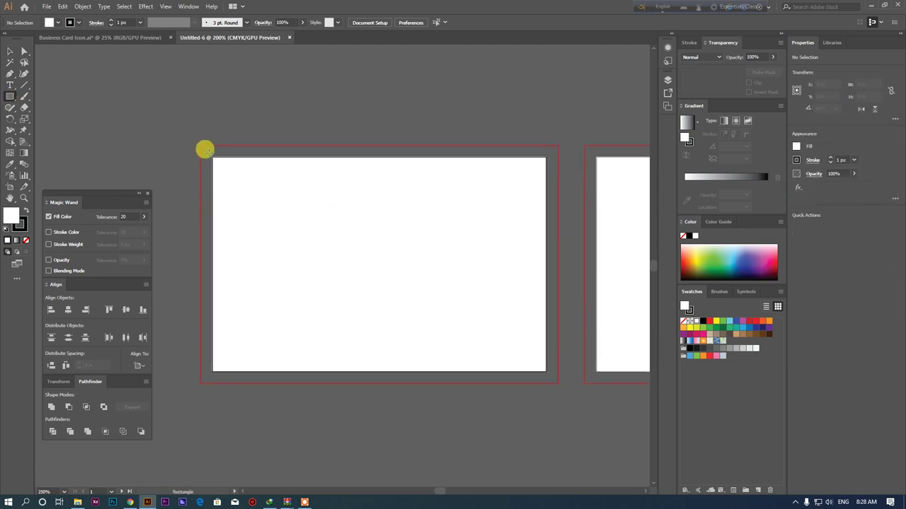
mouse_move(198, 145)
left_mouse_down()
mouse_move(389, 261)
mouse_move(556, 382)
left_mouse_up()
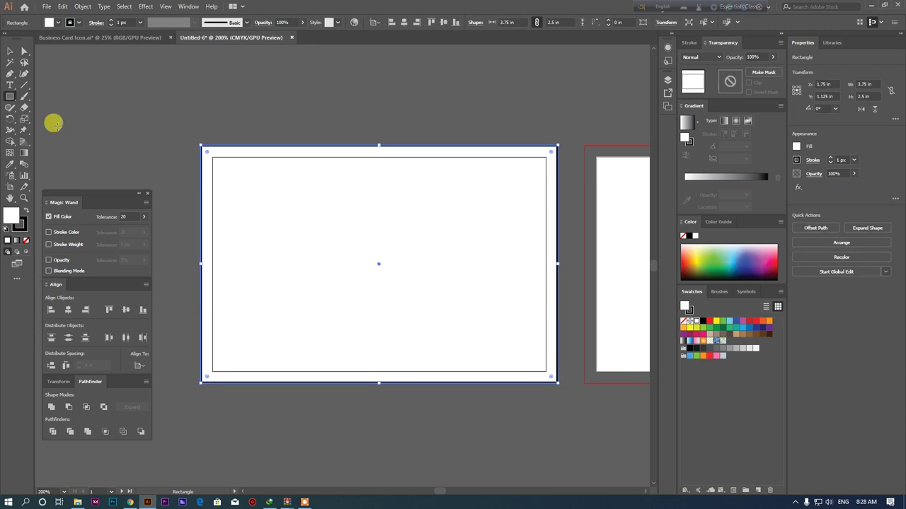
left_click(27, 240)
double_click(14, 213)
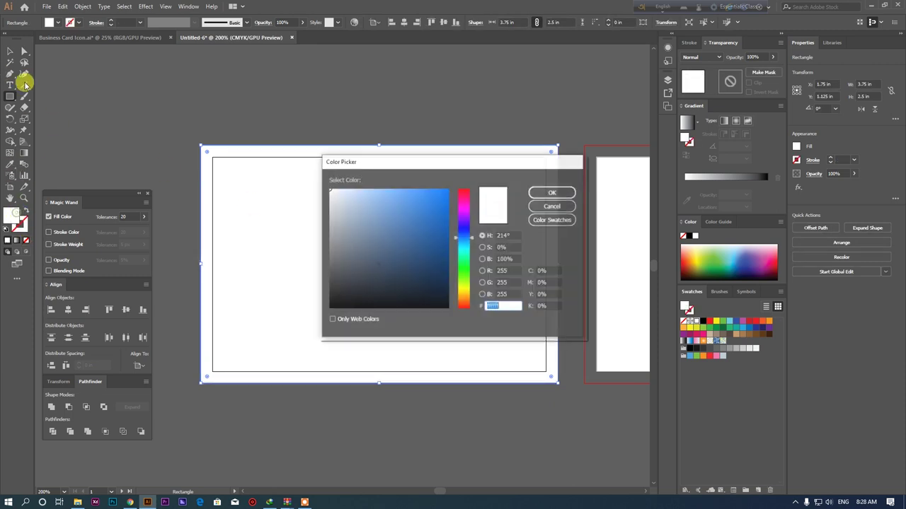
left_click(573, 210)
left_click(10, 51)
Step: Pull the rectangle's top-left and bottom-right corners in to 3.5 x 2.25 in
left_click(210, 101)
left_click(288, 178)
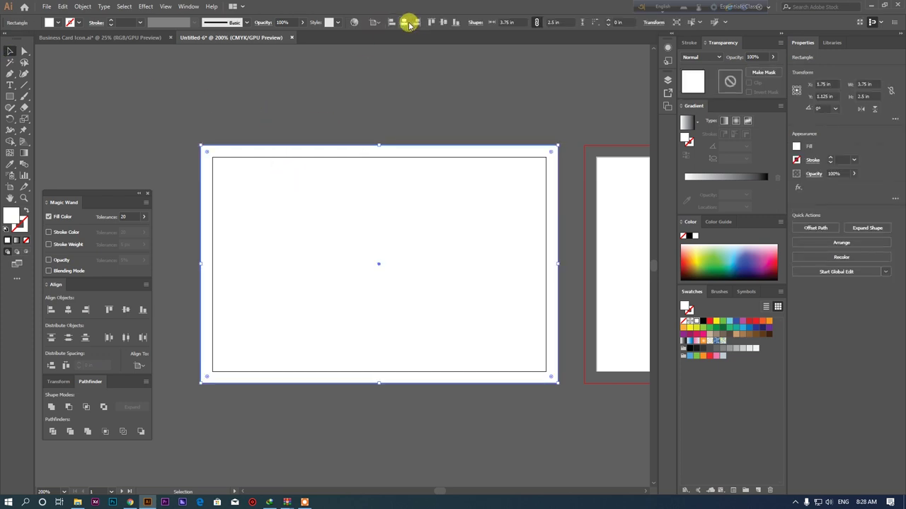
left_click(423, 81)
left_click(348, 180)
key("a")
key("v")
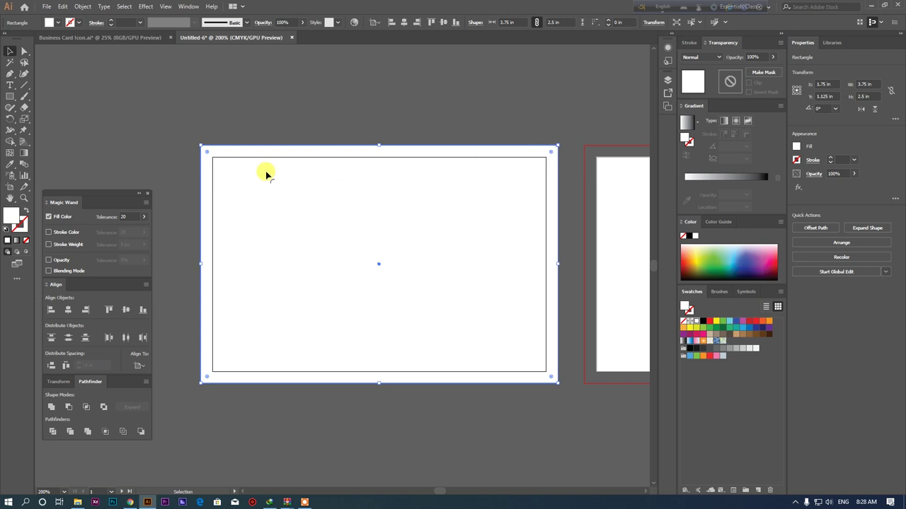
left_click_drag(201, 141, 212, 157)
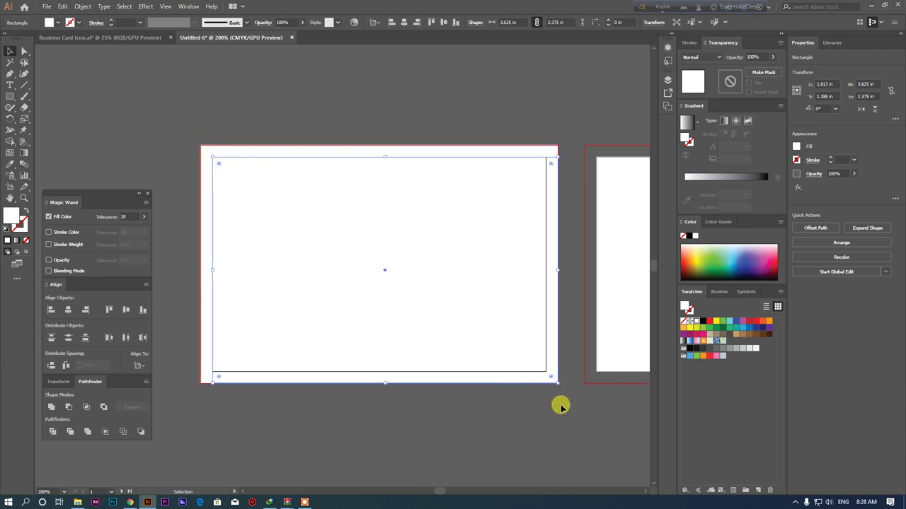
left_click_drag(556, 382, 543, 371)
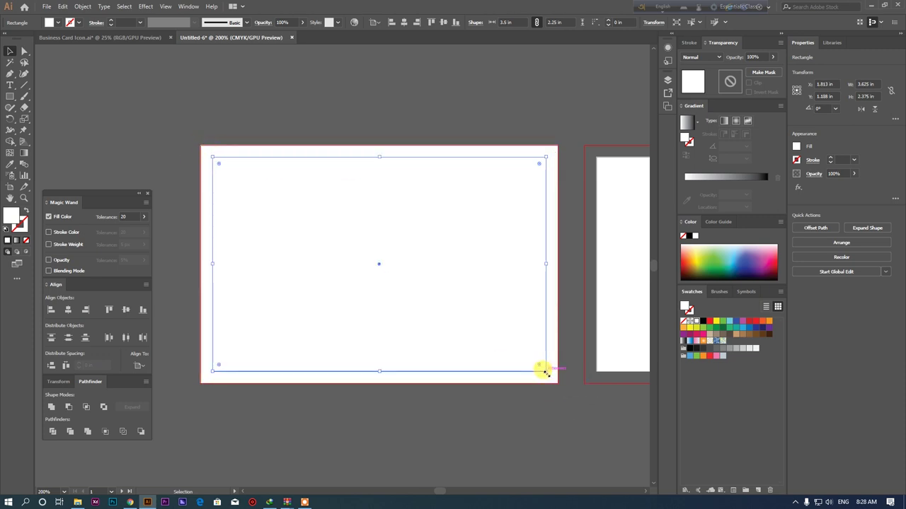
Step: Check the resized rectangle on the trim edge, then deselect it
left_click(304, 501)
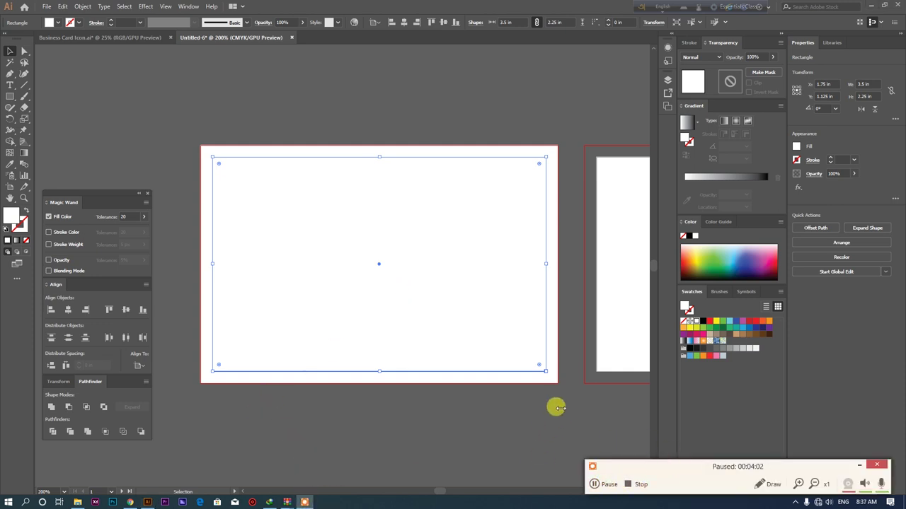
left_click(856, 467)
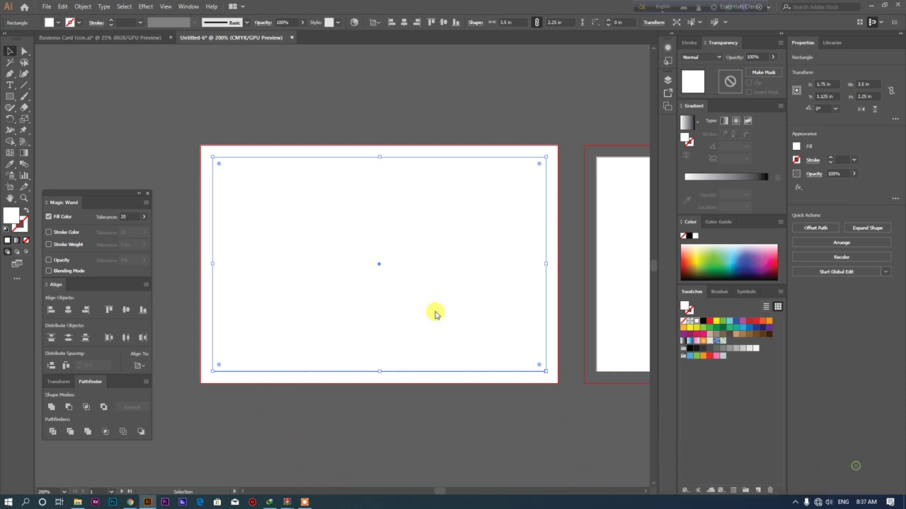
left_click(549, 420)
left_click(517, 336)
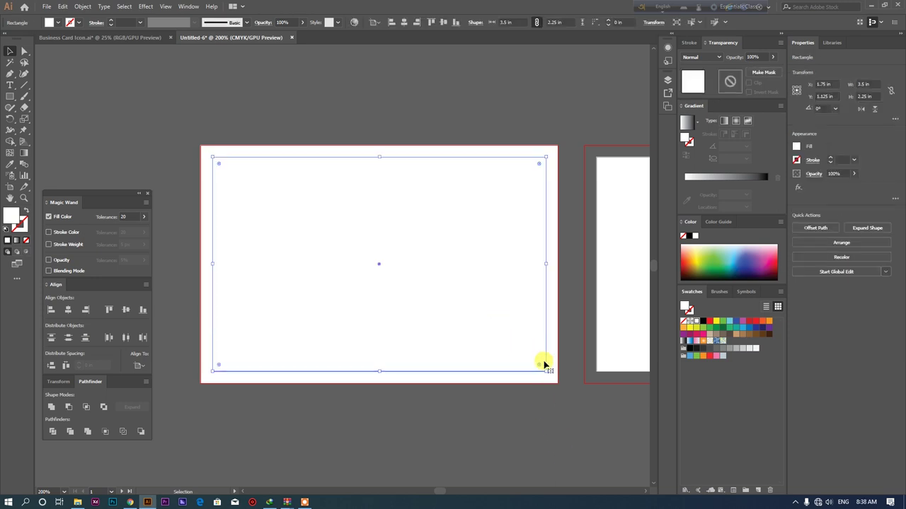
left_click(568, 394)
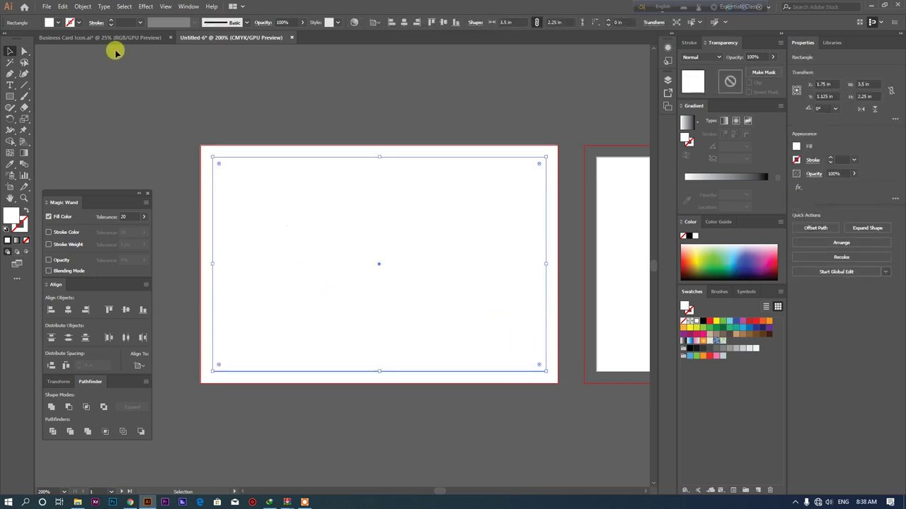
left_click(82, 6)
mouse_move(93, 221)
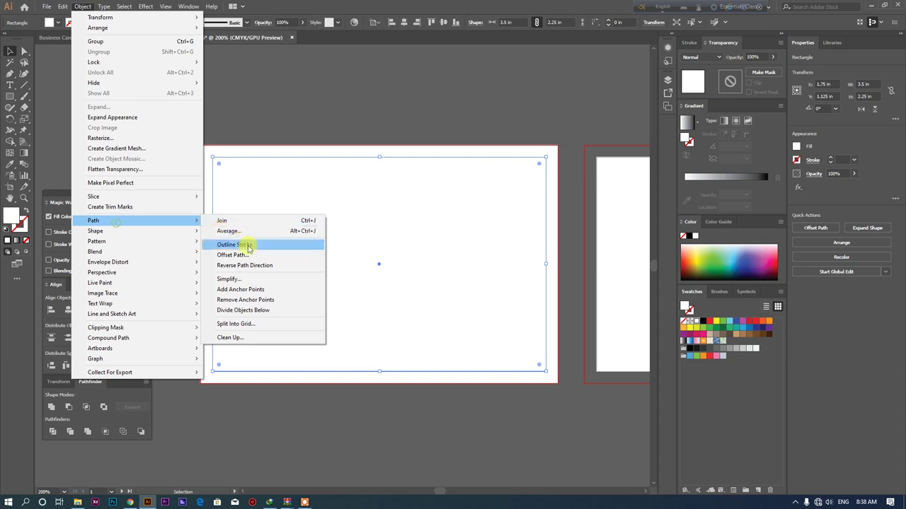
Step: Offset the rectangle by -0.125 in and give the inset copy no fill and a dark #232323 stroke
left_click(234, 255)
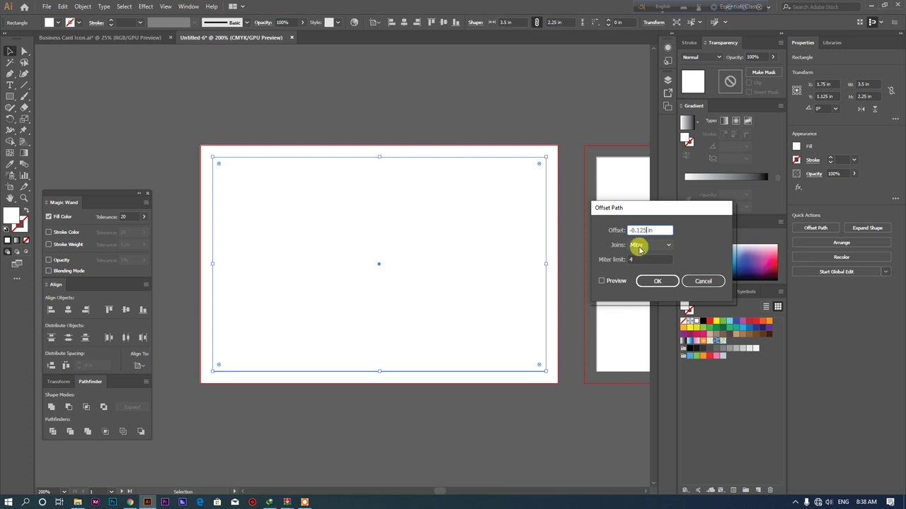
left_click(652, 281)
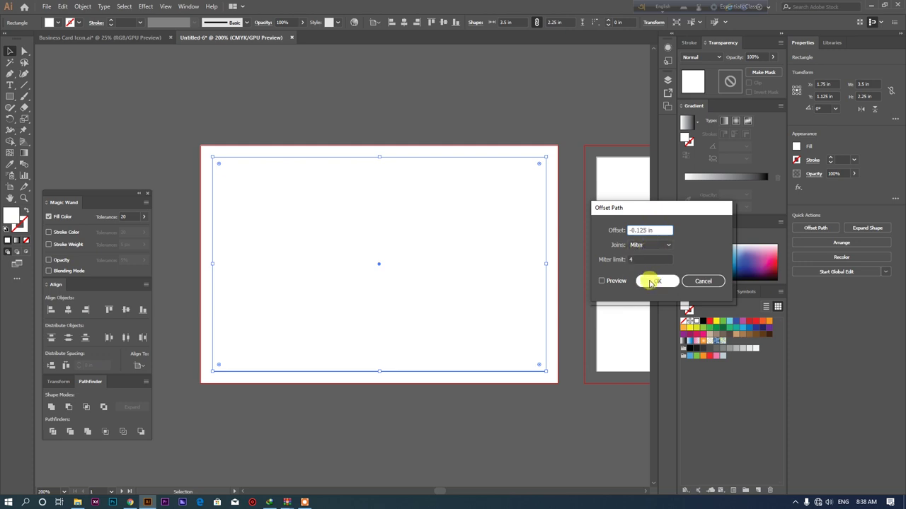
left_click(23, 211)
double_click(17, 221)
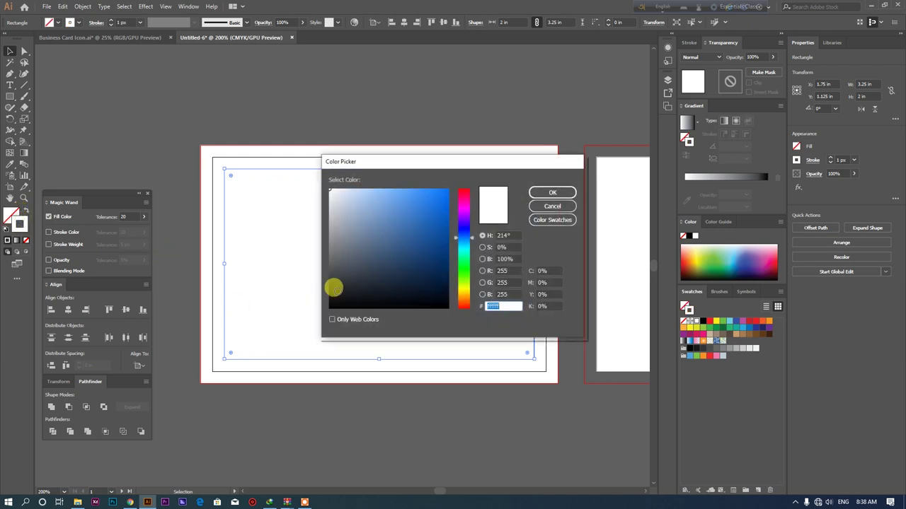
left_click(337, 291)
left_click(539, 193)
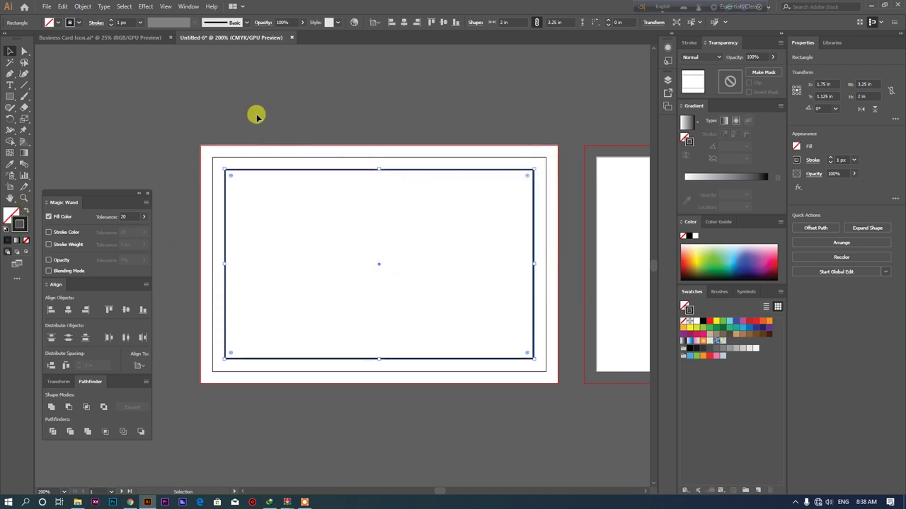
Step: Set the inset rectangle's stroke weight to 0.25 pt and deselect it
left_click(153, 10)
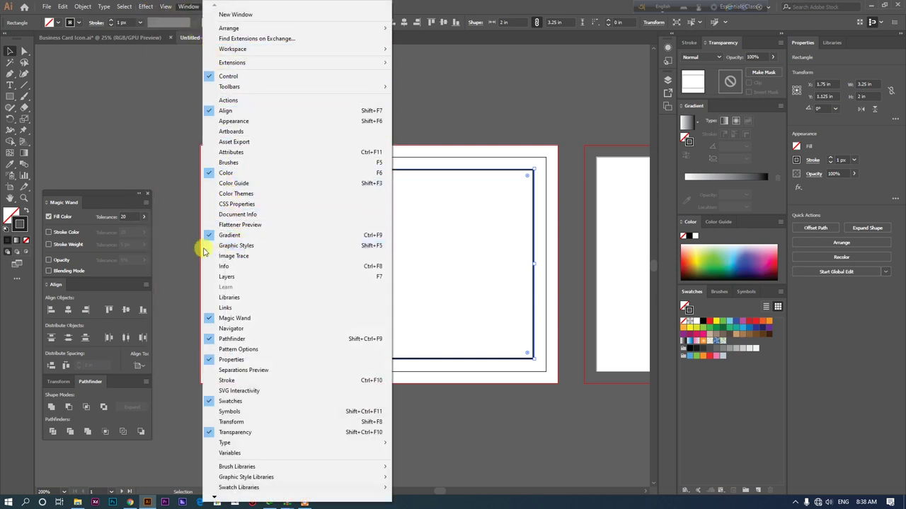
left_click(114, 111)
left_click(340, 172)
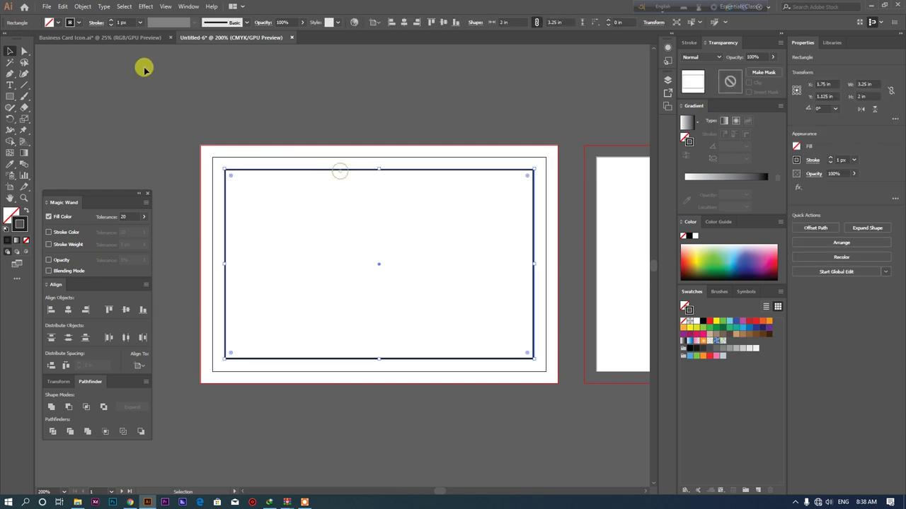
type("0.25")
key("Return")
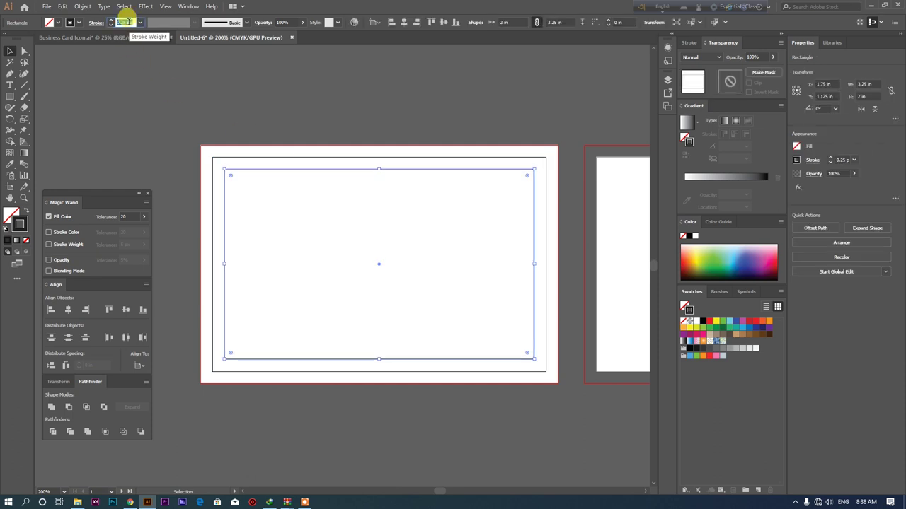
left_click(259, 93)
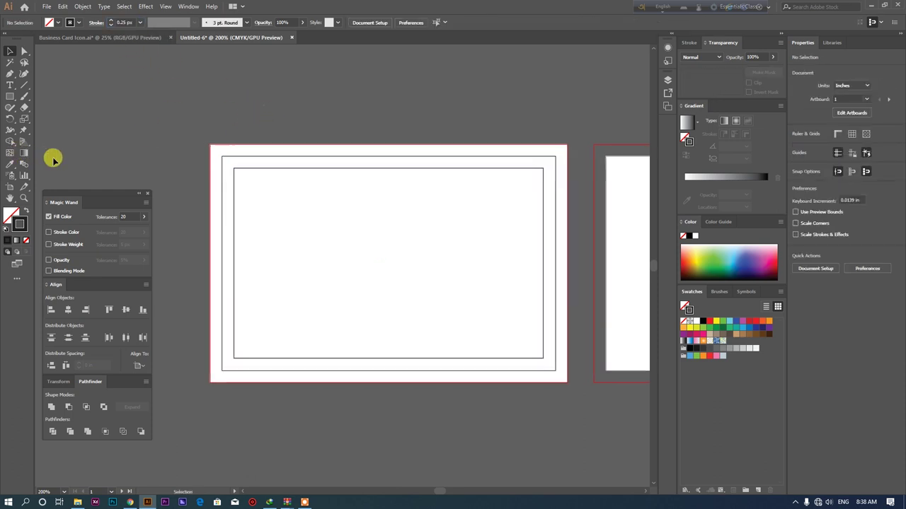
key("ctrl+r")
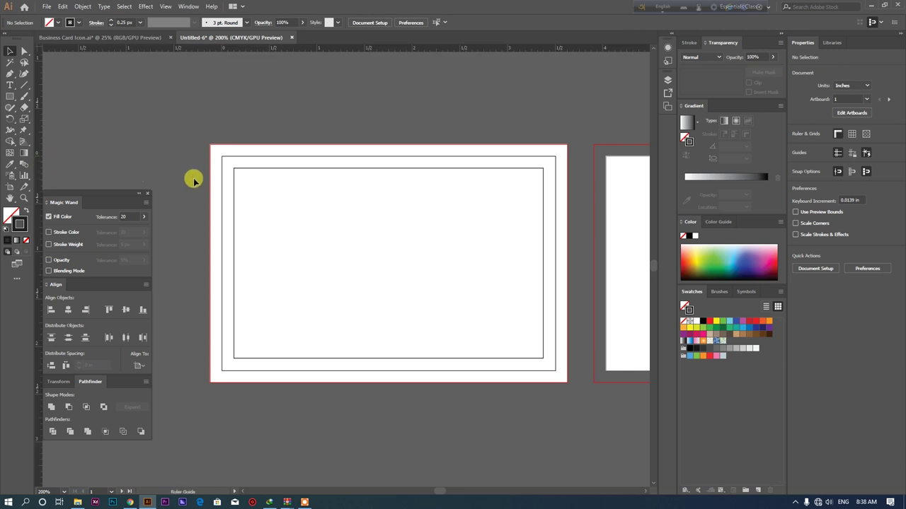
Step: Place ruler guides on the inner rectangle's left, top, bottom and right edges
left_click_drag(226, 184, 234, 183)
left_click_drag(278, 51, 309, 168)
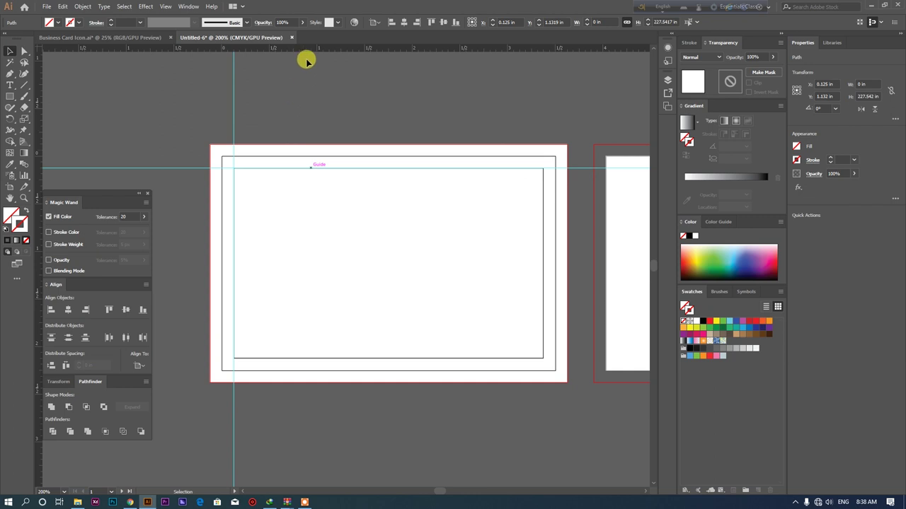
left_click_drag(309, 49, 348, 359)
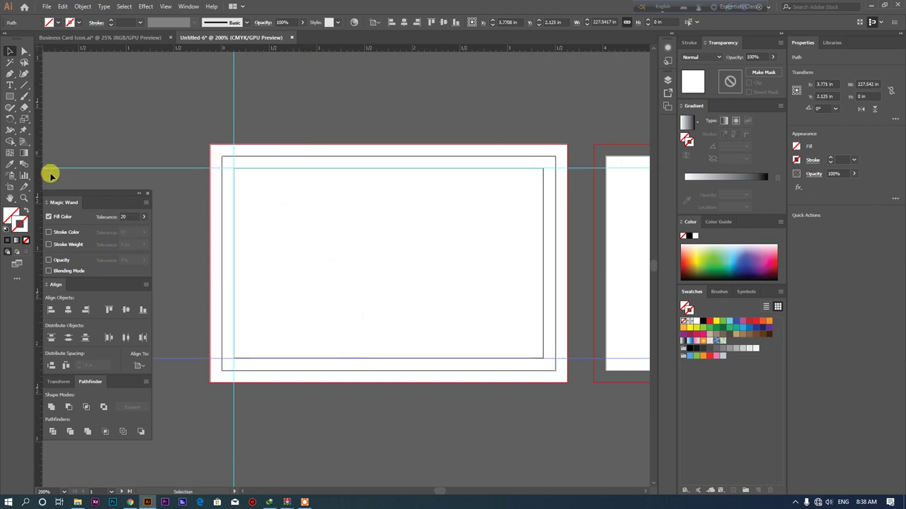
left_click_drag(40, 170, 544, 263)
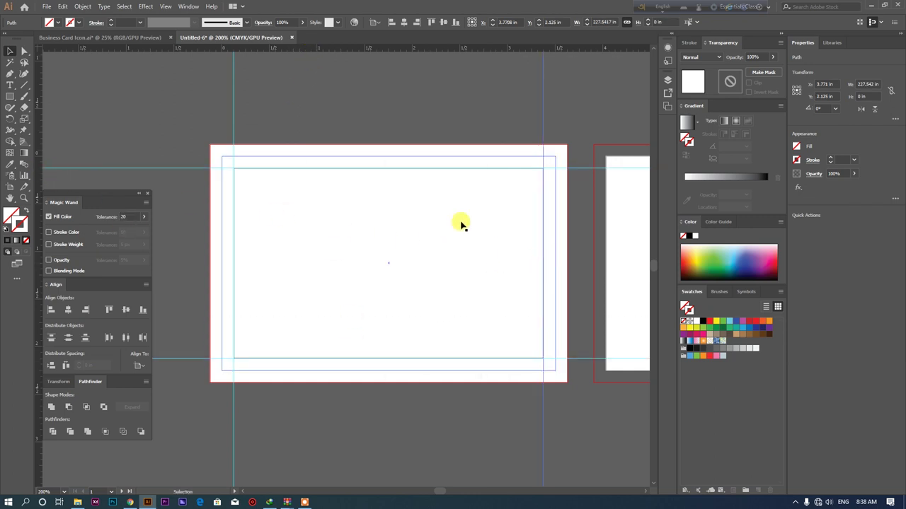
left_click(196, 389)
key("ctrl+a")
left_click_drag(214, 94, 603, 96)
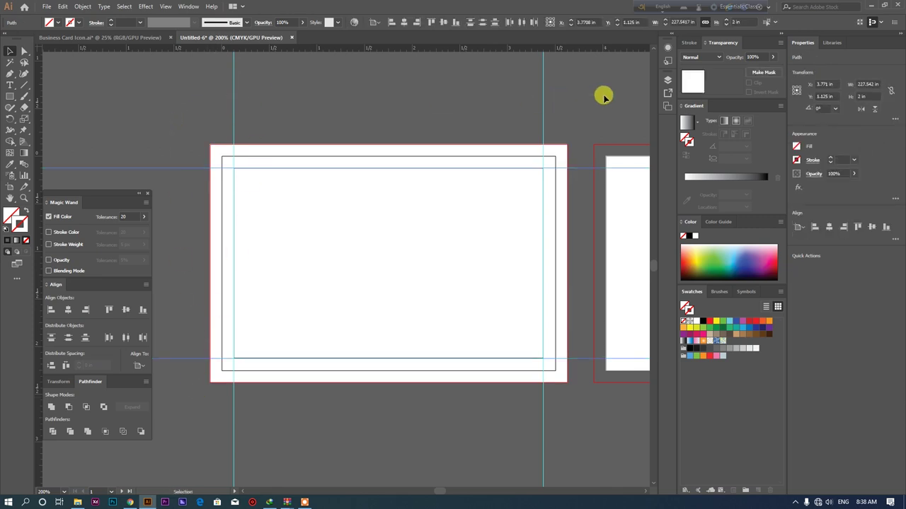
left_click(596, 102)
Step: Duplicate all the card artwork onto the space to the right of the card
left_click(300, 207)
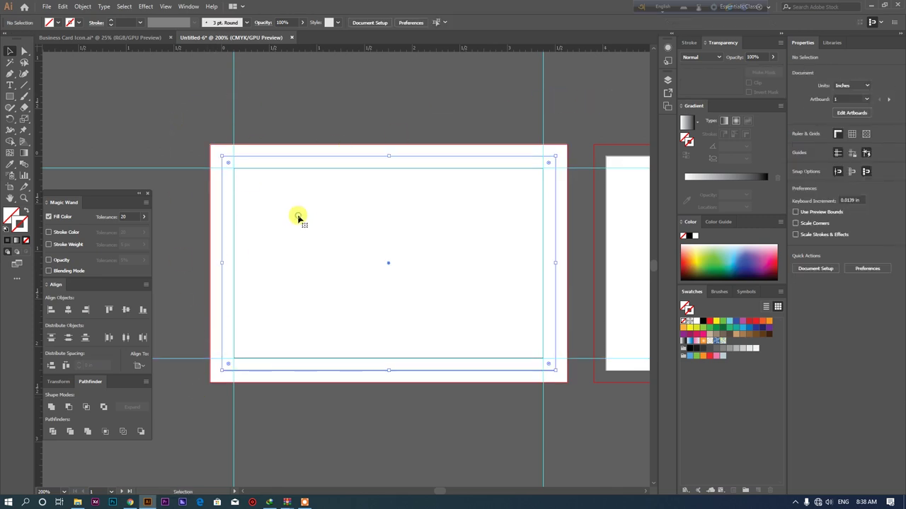
left_click(180, 244)
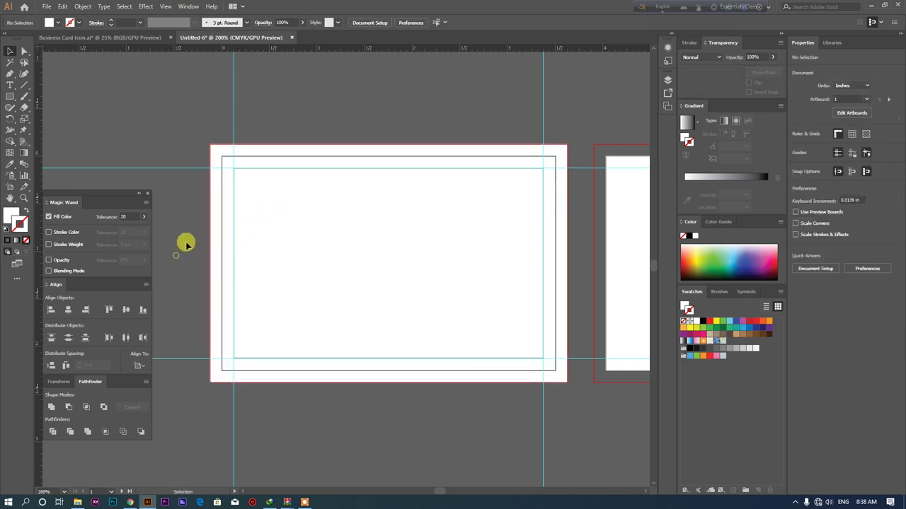
key("ctrl+a")
key("ctrl+minus")
left_click_drag(329, 283, 594, 275)
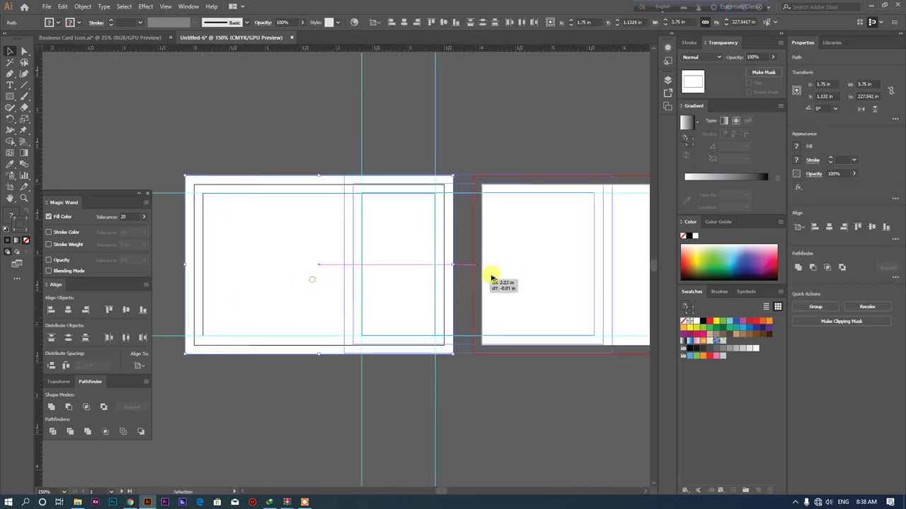
left_click_drag(594, 275, 469, 264)
left_click(467, 139)
left_click_drag(368, 152, 573, 146)
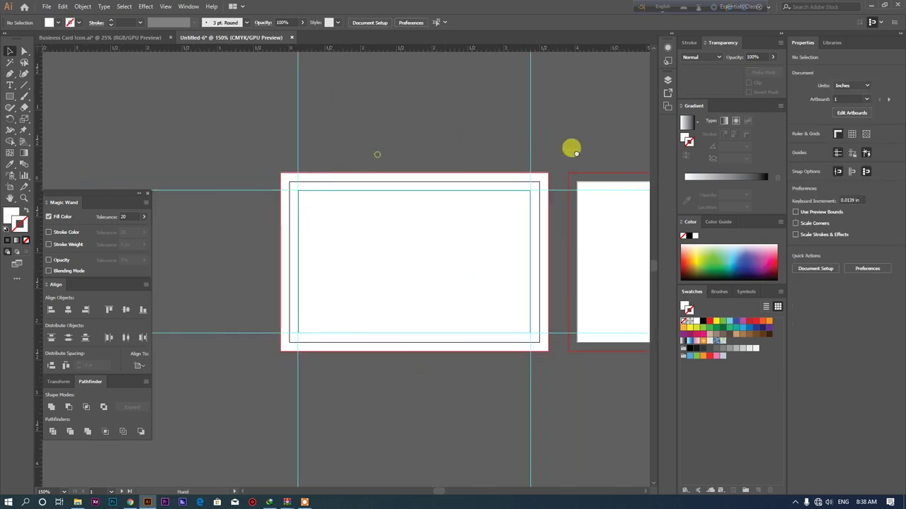
left_click(85, 7)
left_click(111, 69)
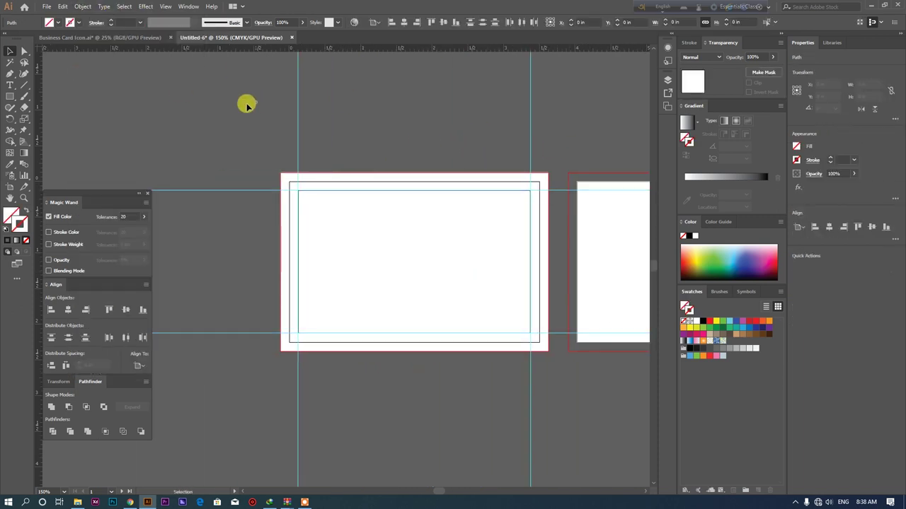
left_click(539, 343)
left_click_drag(471, 286, 349, 262)
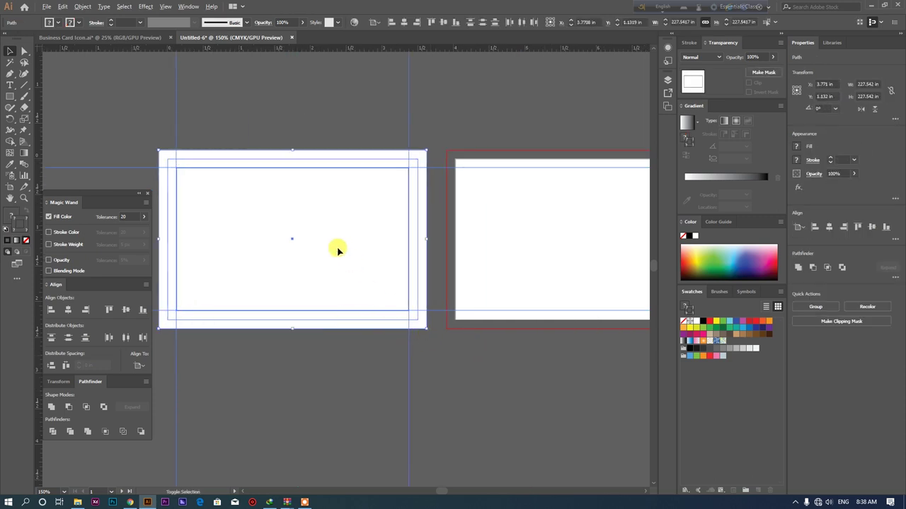
scroll(329, 242, "down", 2)
left_click(232, 179)
left_click_drag(354, 258, 476, 262)
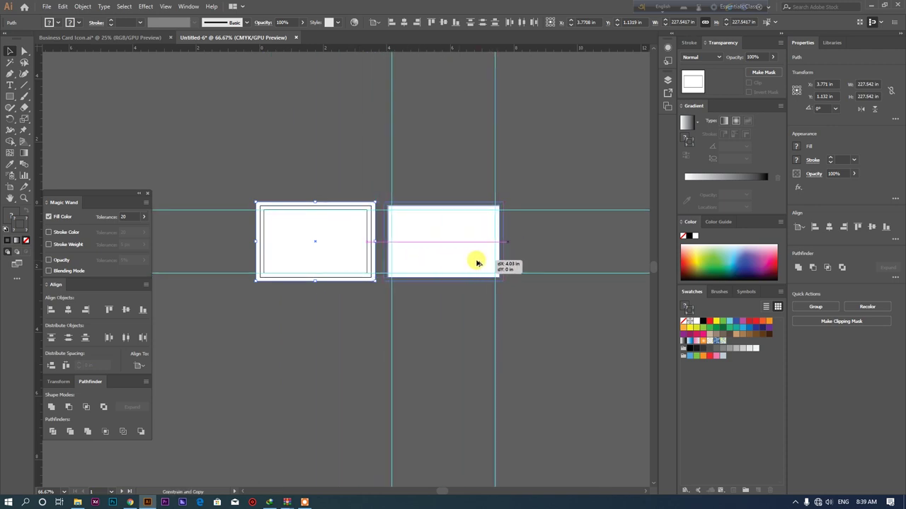
left_click_drag(476, 263, 476, 262)
left_click(500, 177)
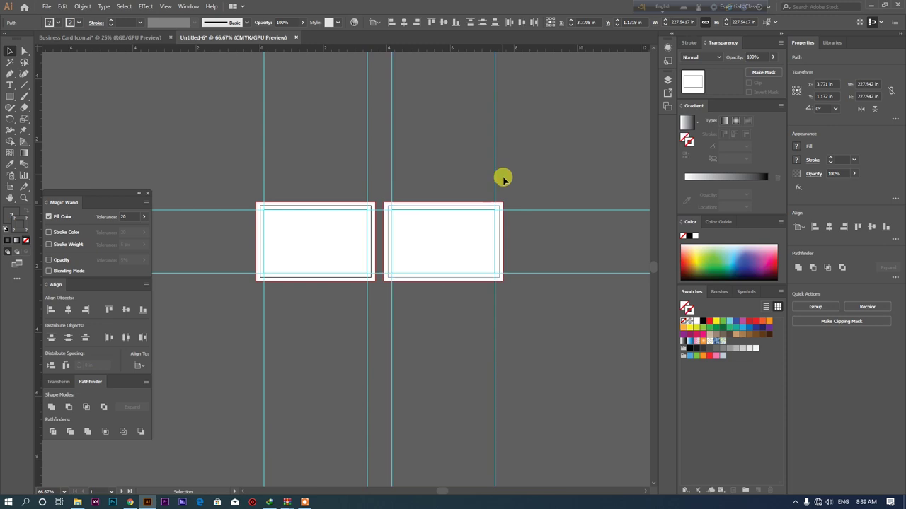
scroll(491, 213, "up", 3)
scroll(564, 173, "down", 2)
scroll(534, 247, "right", 3)
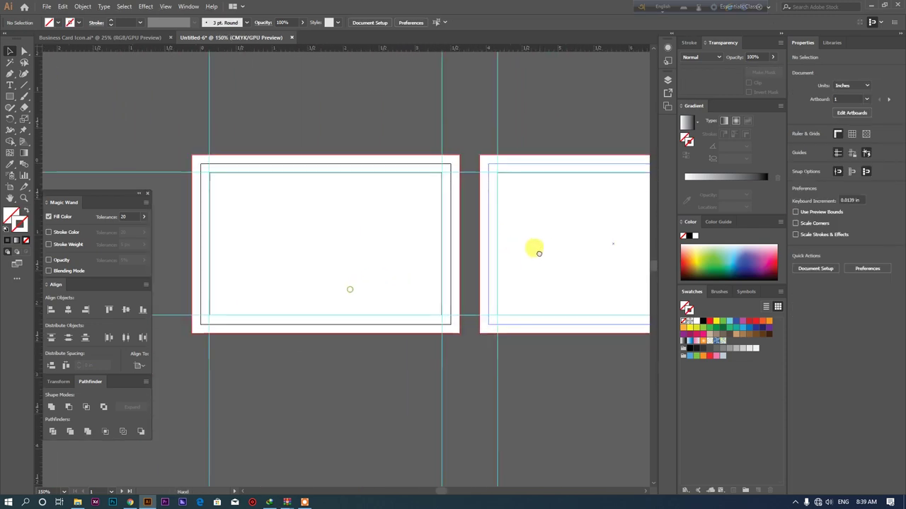
left_click(269, 238)
left_click(566, 257)
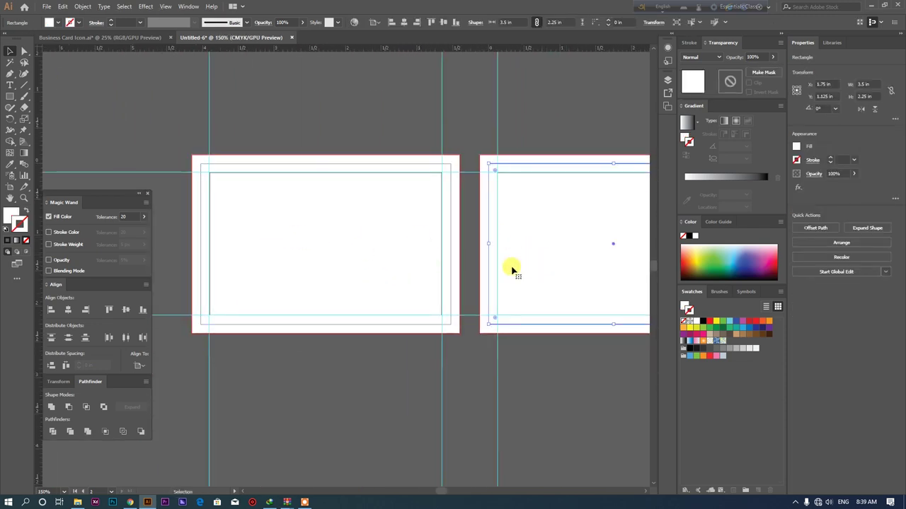
left_click(248, 90)
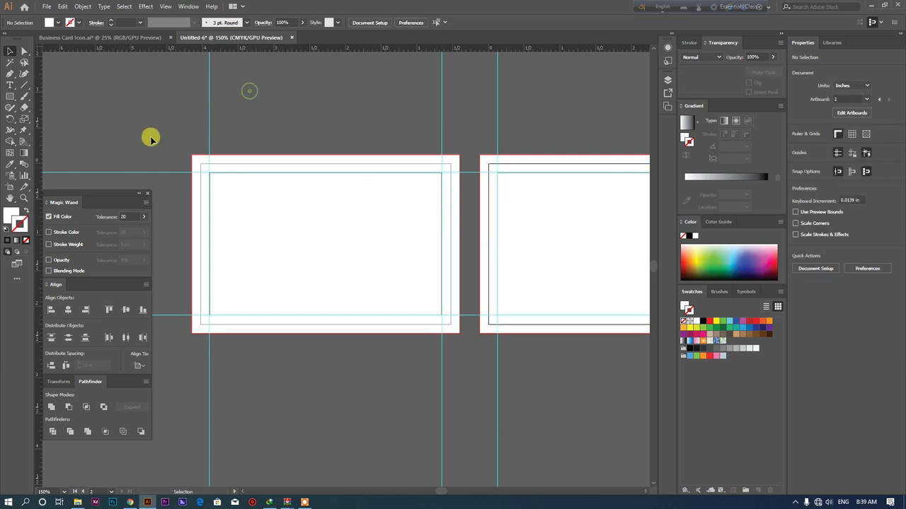
scroll(152, 134, "down", 1)
scroll(166, 130, "left", 2)
left_click(198, 304)
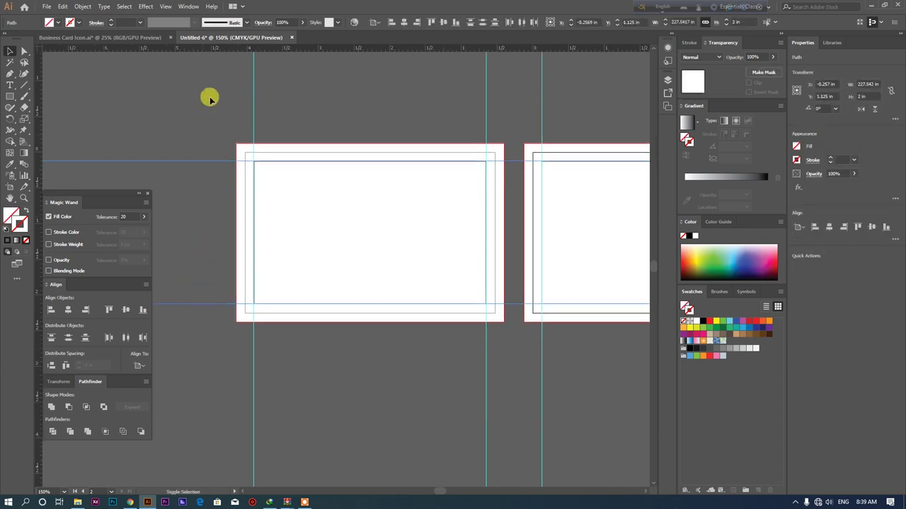
scroll(582, 111, "right", 3)
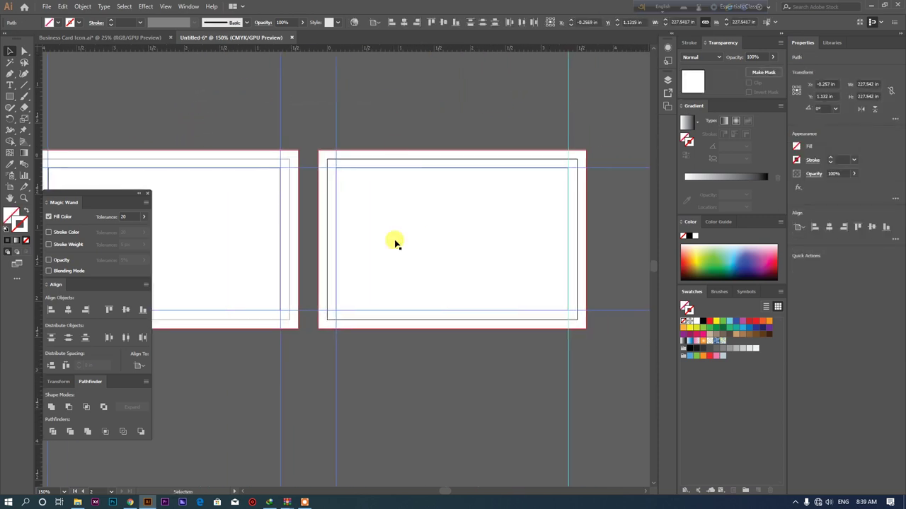
left_click(568, 108, "shift")
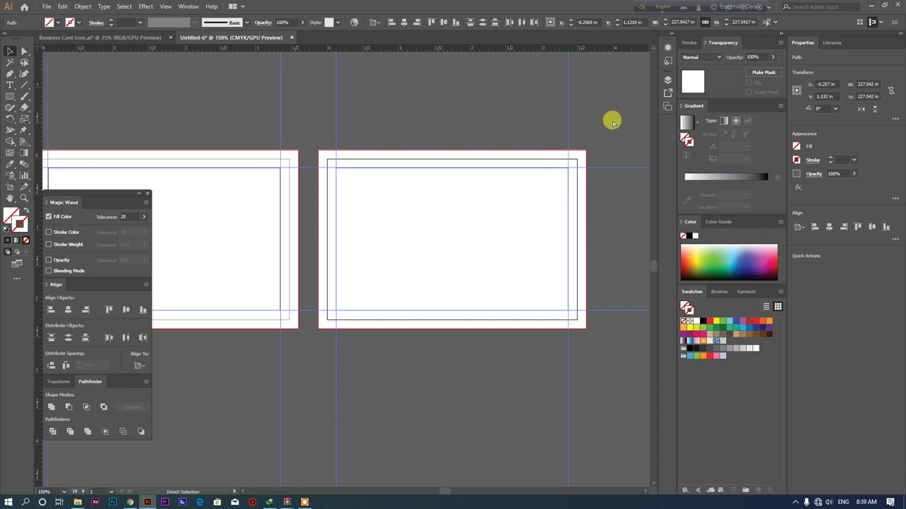
left_click(556, 137)
left_click(498, 168)
left_click(247, 208)
left_click(278, 211)
left_click(340, 239)
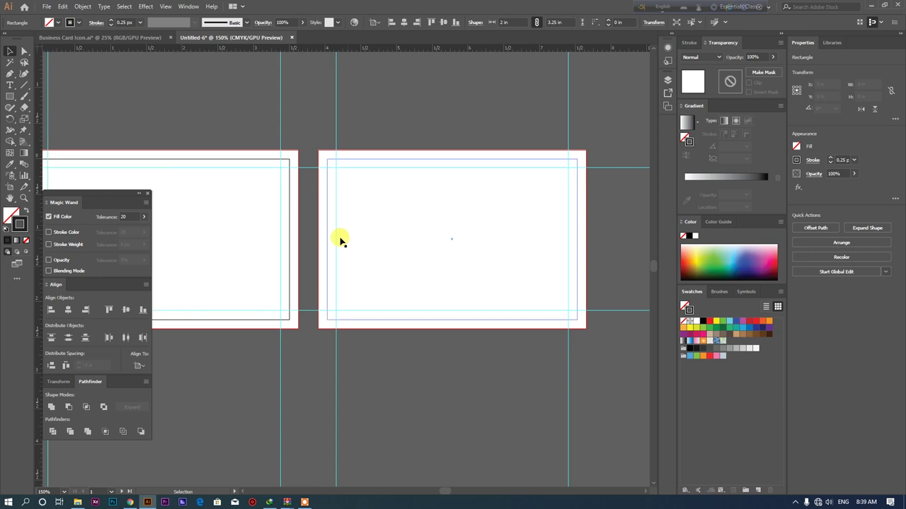
scroll(455, 247, "left", 4)
scroll(519, 237, "left", 2)
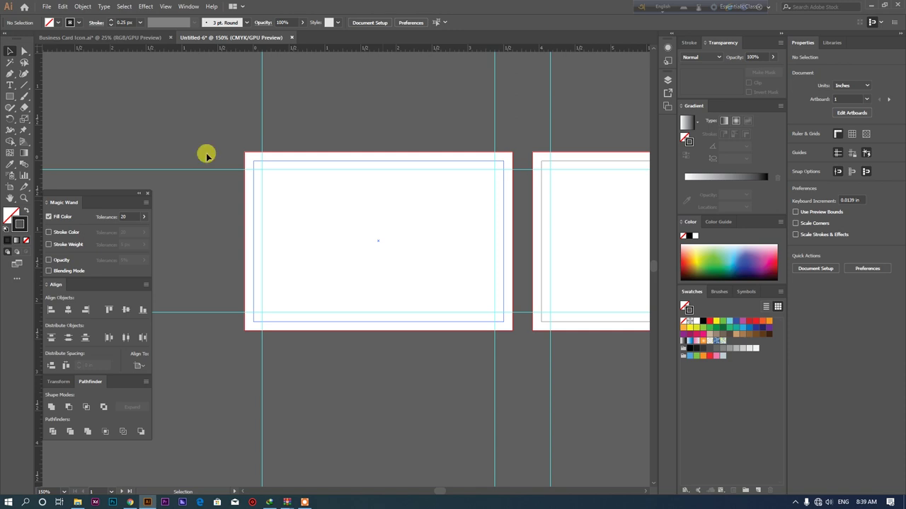
Step: Select the blue vertical bar on the sample business card in Business Card Icon.ai
left_click(140, 39)
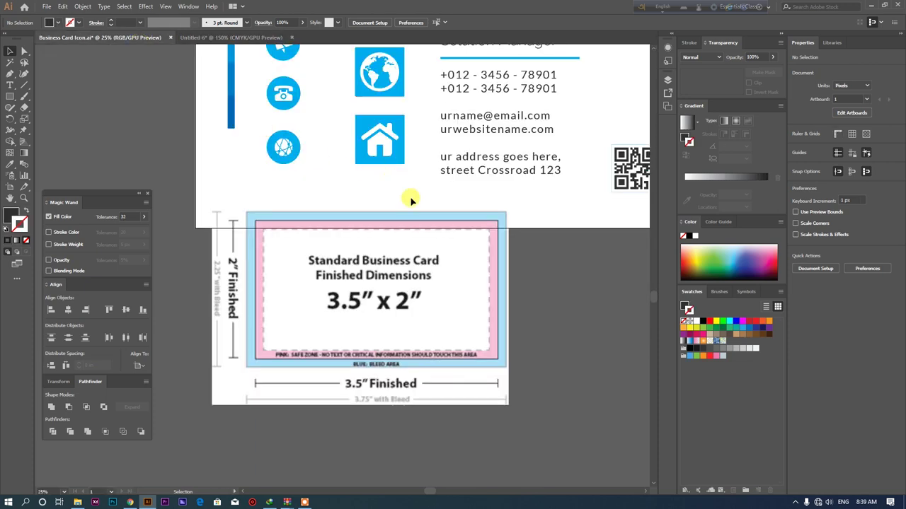
scroll(430, 218, "up", 3)
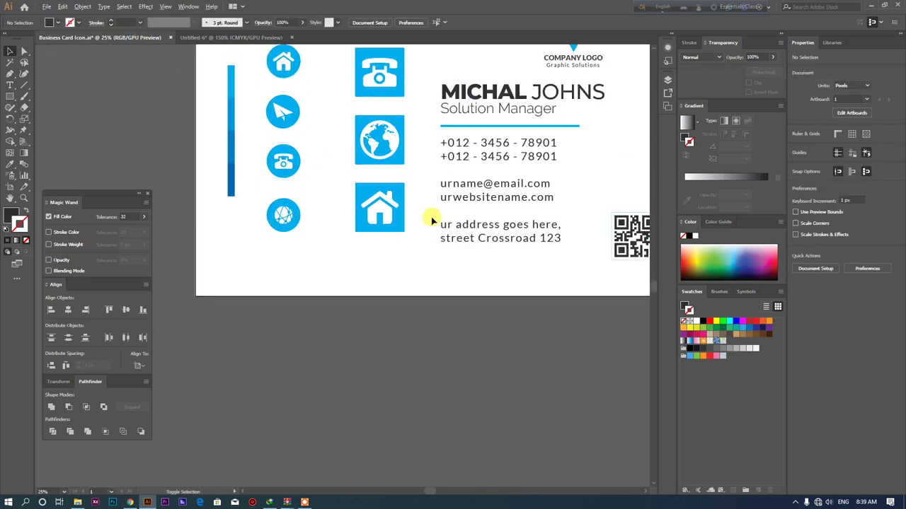
key("ctrl+minus")
scroll(423, 201, "up", 2)
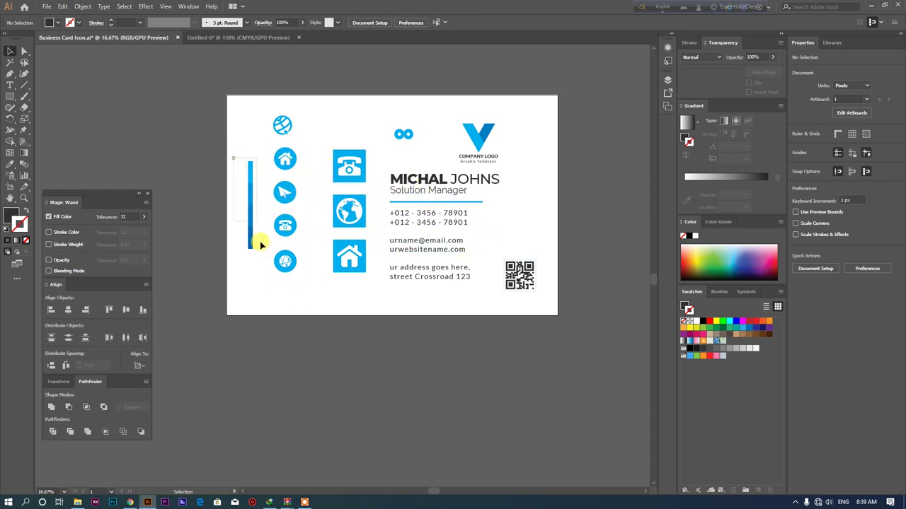
left_click(253, 219)
Step: Copy the blue bar into Untitled-6, shrink it to a short strip, and park it below the front card
left_click(210, 38)
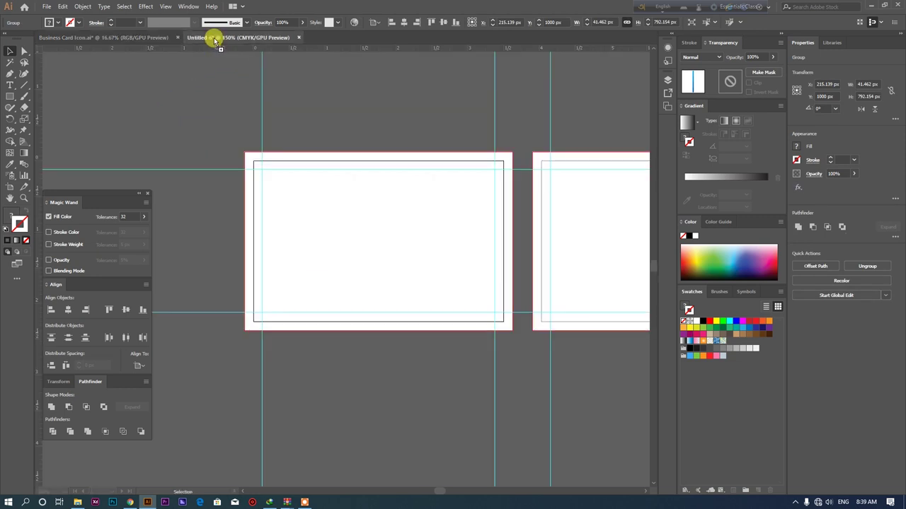
left_click_drag(308, 166, 300, 178)
scroll(323, 147, "down", 2, "alt")
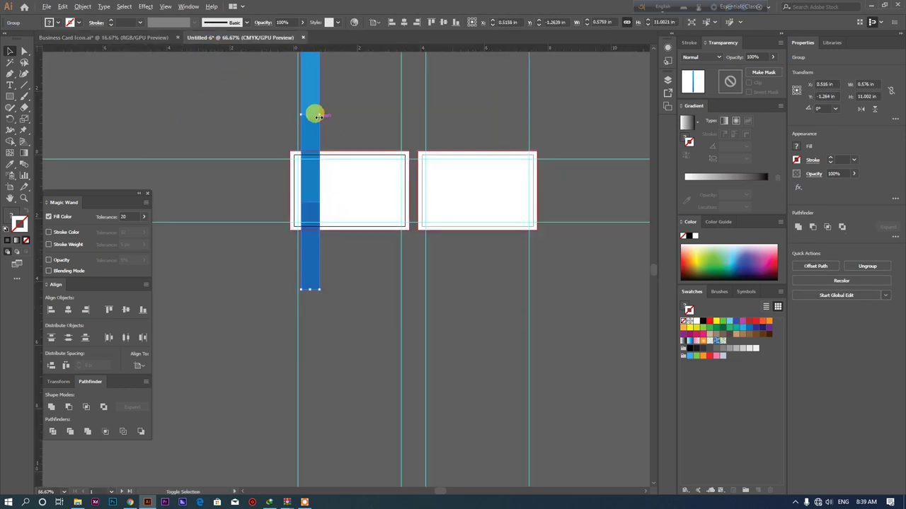
left_click_drag(300, 115, 343, 243)
scroll(344, 242, "up", 2, "alt")
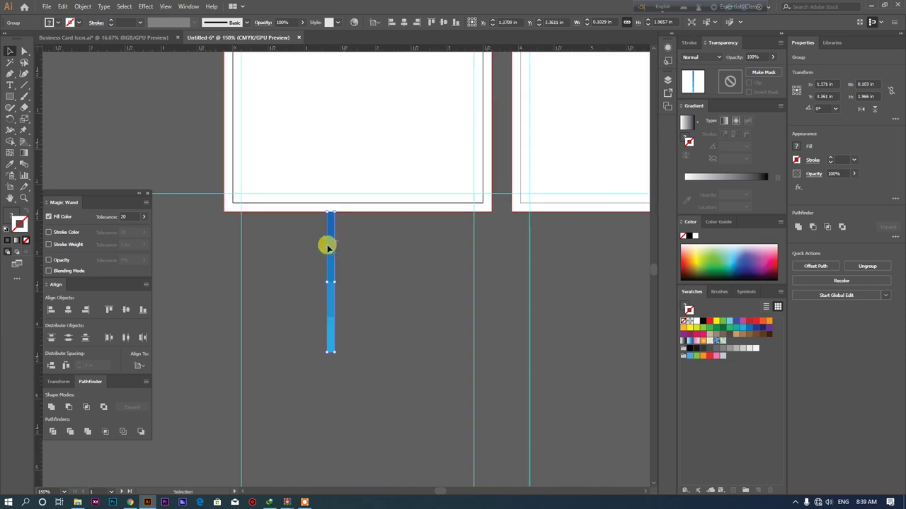
mouse_move(325, 274)
left_mouse_down()
mouse_move(344, 229)
mouse_move(331, 363)
left_mouse_up()
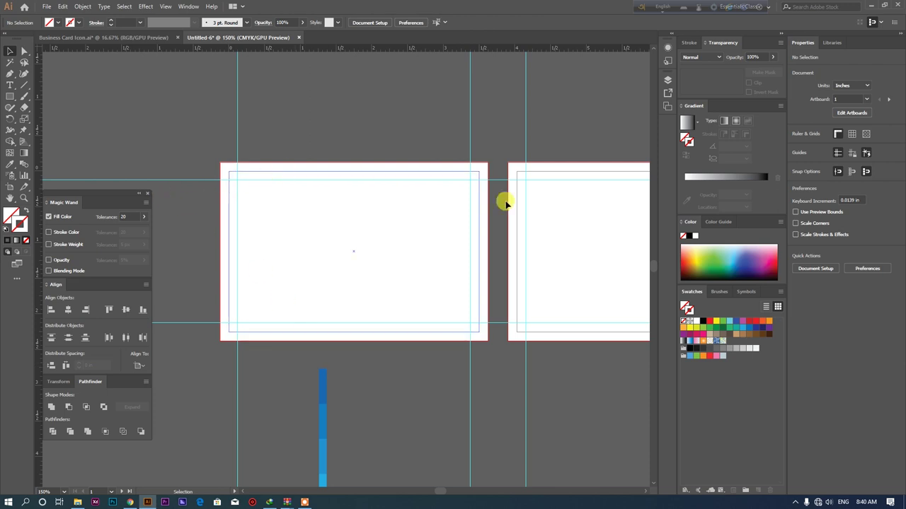
left_click(11, 97)
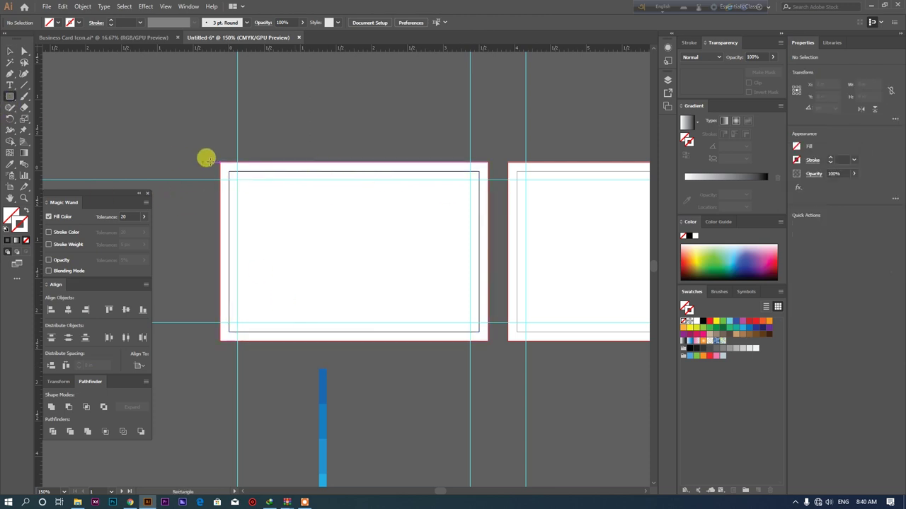
Step: Draw a #232323 charcoal panel from the top-left bleed corner to the guide, then widen it slightly
left_click_drag(220, 163, 322, 338)
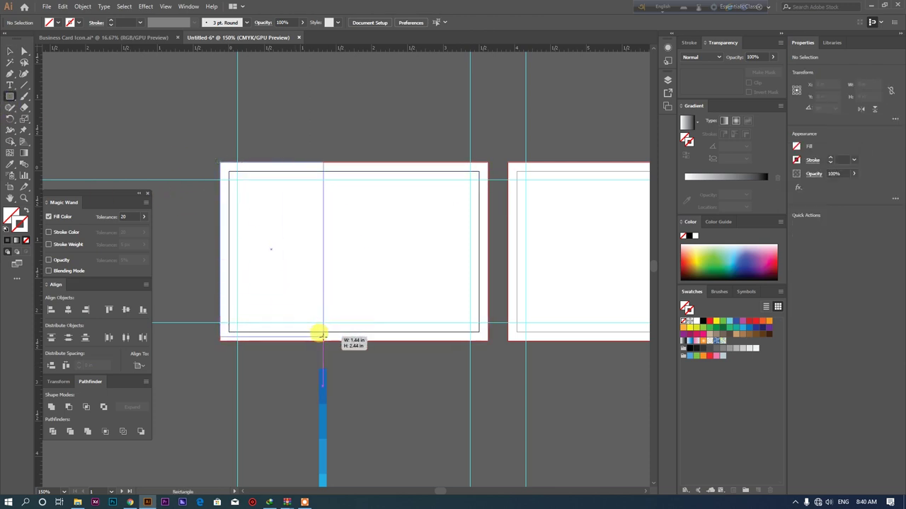
left_click_drag(322, 337, 325, 340)
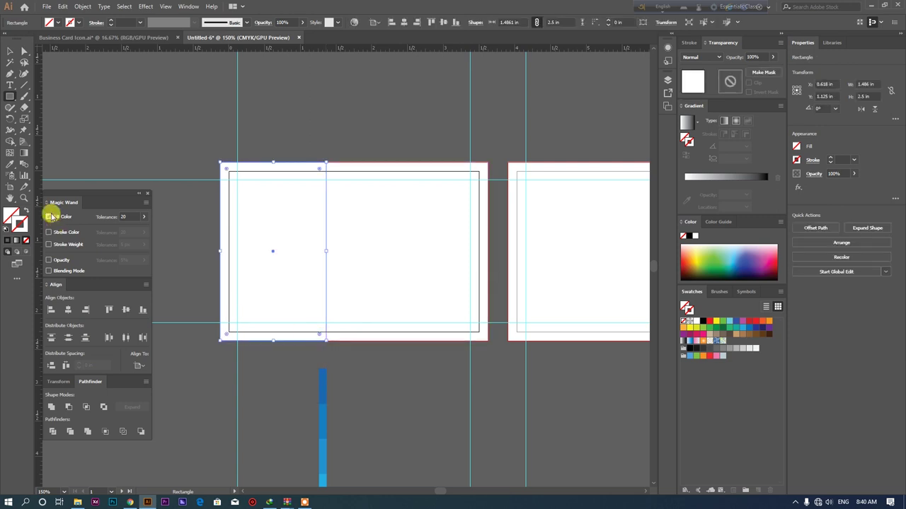
double_click(13, 214)
left_click_drag(336, 283, 329, 291)
left_click(551, 194)
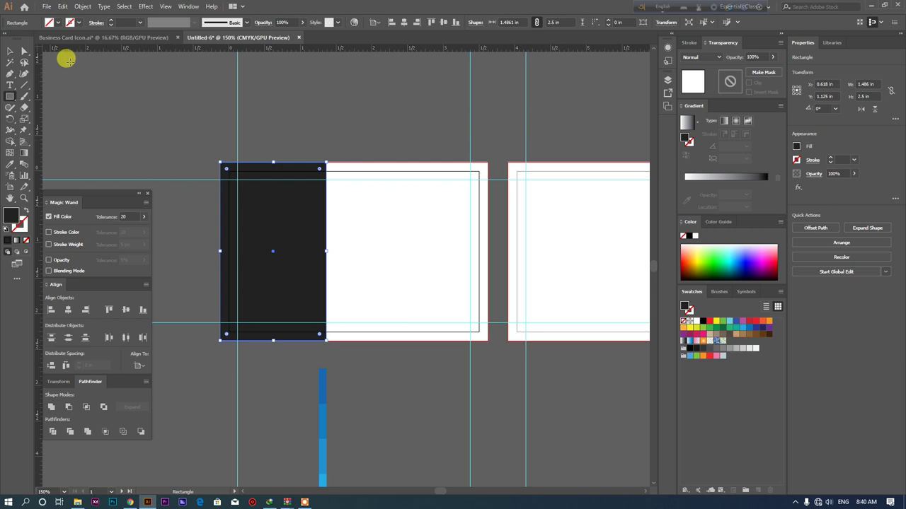
left_click(10, 50)
left_click_drag(326, 250, 340, 254)
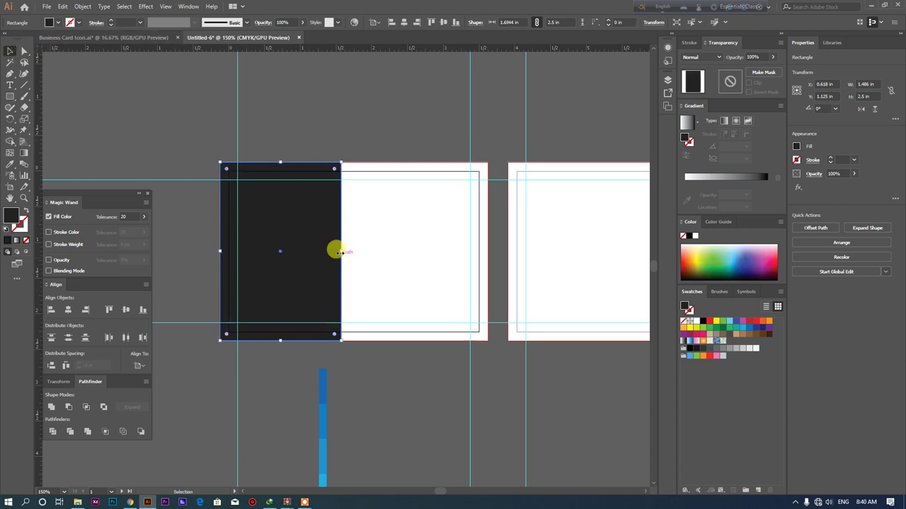
left_click(333, 123)
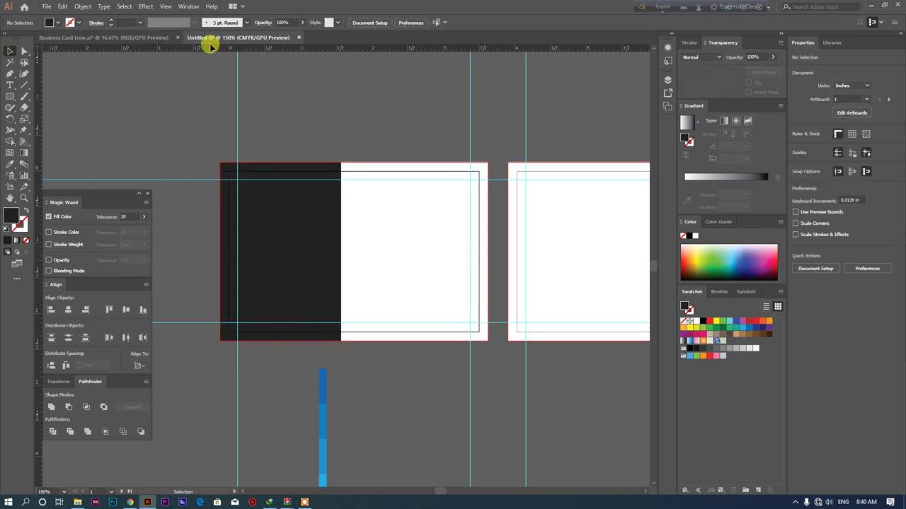
left_click(150, 37)
Step: Shrink the V logo mark, move it down to its text, and group mark and text
left_click(466, 153)
left_click(487, 162, "shift")
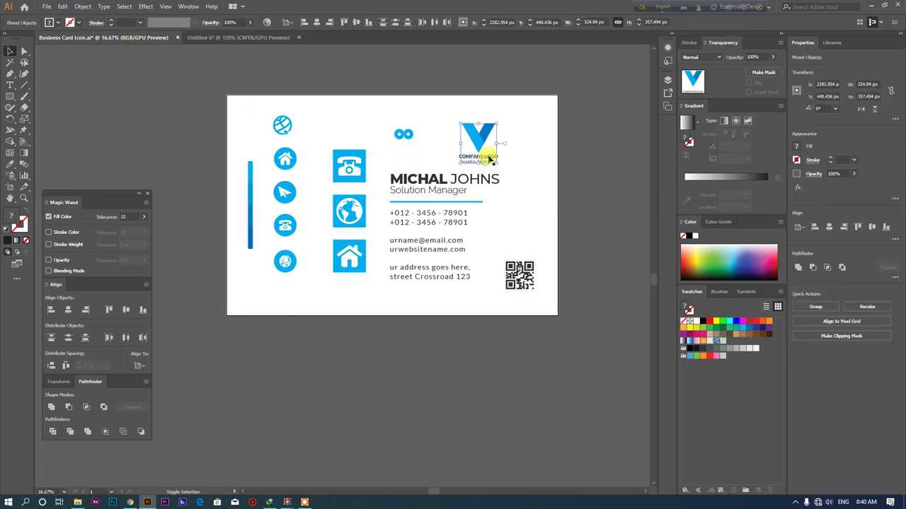
scroll(506, 144, "up", 4)
left_click(396, 128)
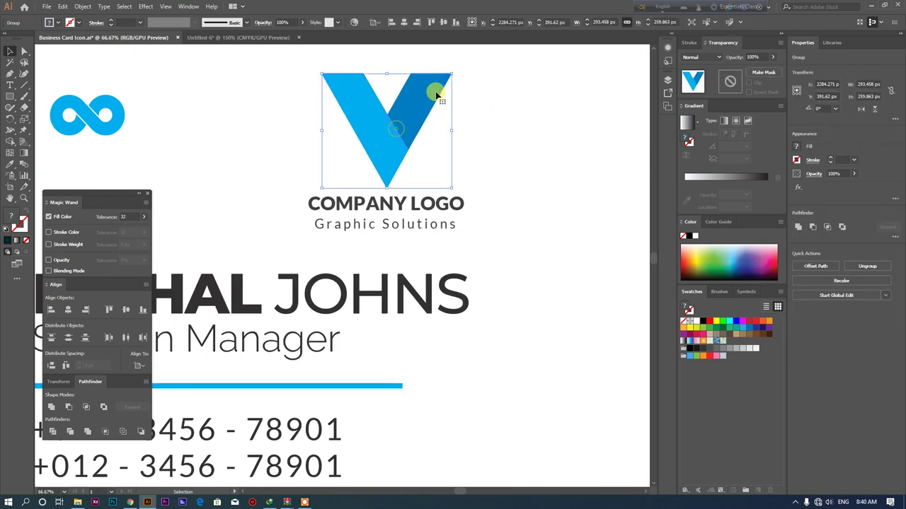
left_click_drag(450, 73, 444, 97)
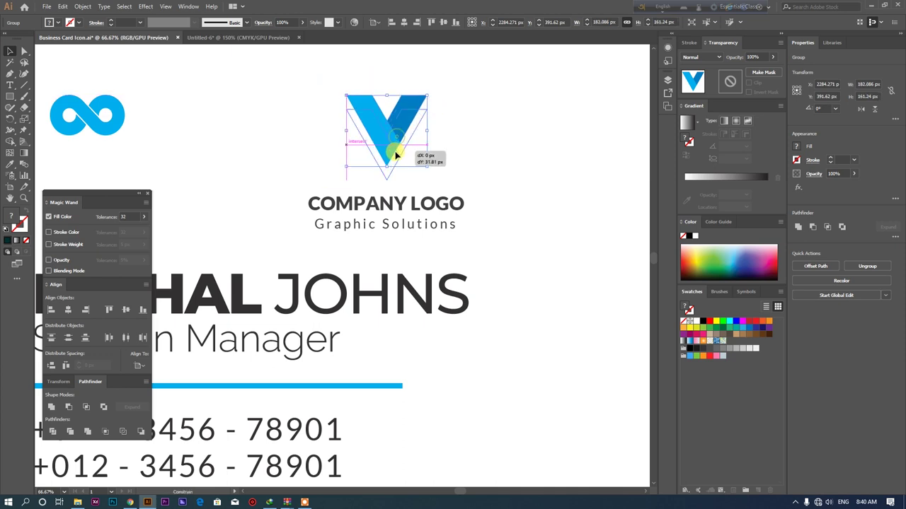
left_click_drag(397, 141, 398, 159)
left_click(386, 225, "shift")
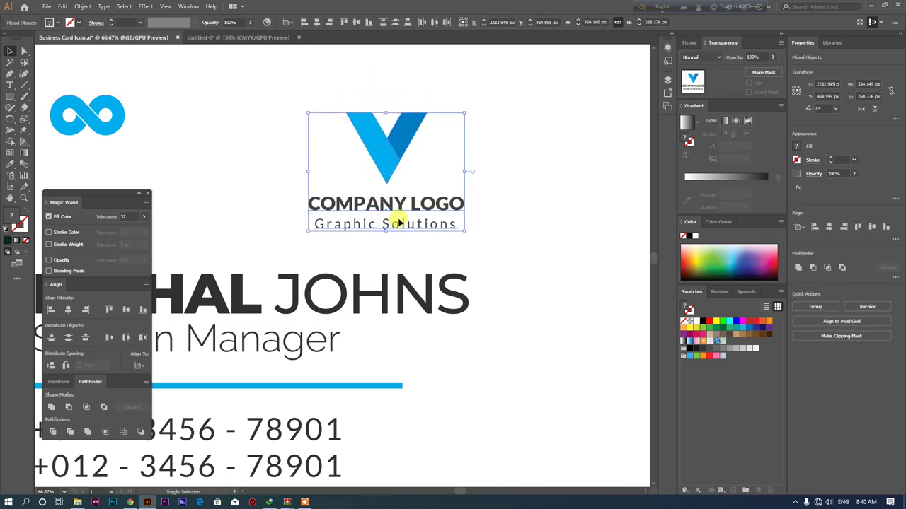
scroll(399, 222, "down", 2)
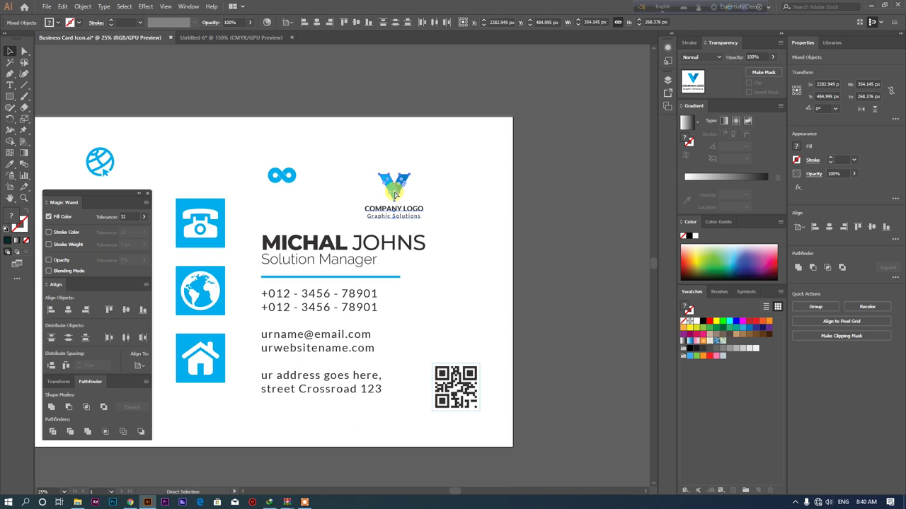
key("ctrl+g")
Step: Copy the grouped logo into Untitled-6 and shrink it to about 0.7 x 0.53 in
left_click_drag(391, 191, 322, 234)
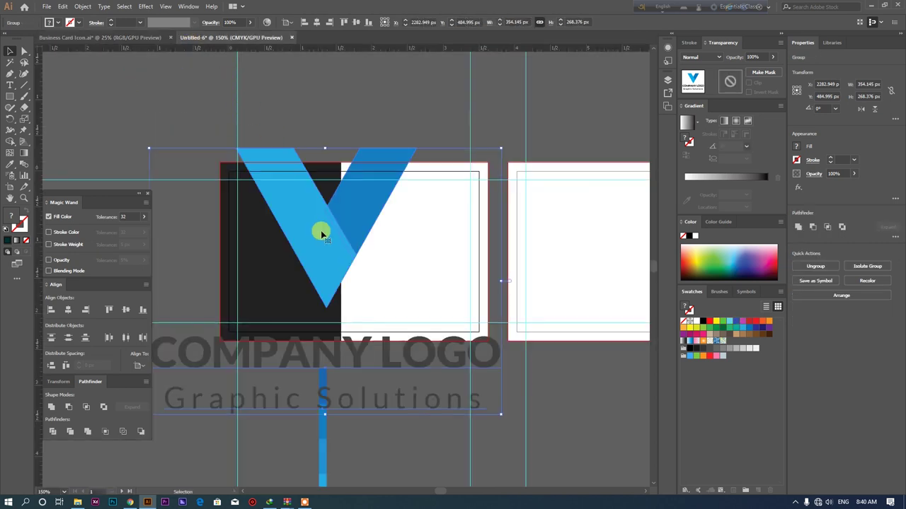
left_click_drag(501, 148, 481, 168)
key("ctrl+z")
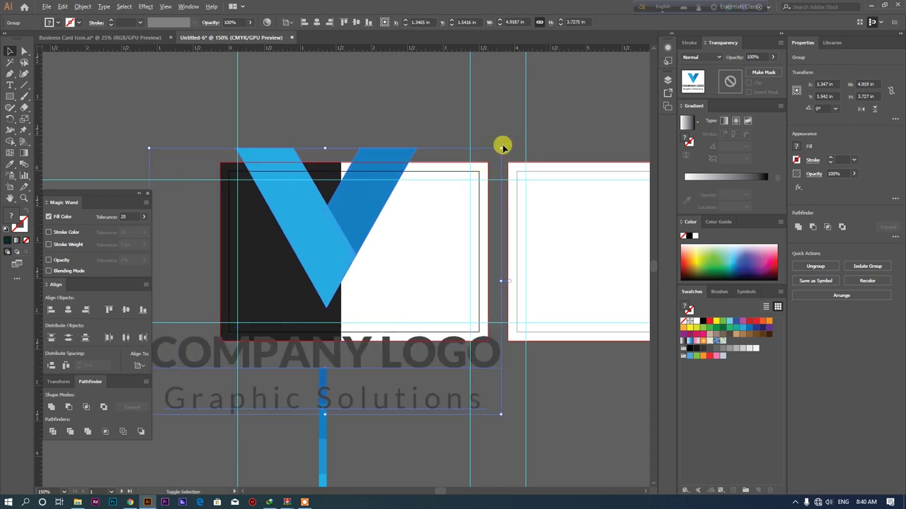
mouse_move(499, 148)
left_mouse_down()
mouse_move(352, 282)
mouse_move(406, 271)
mouse_move(227, 278)
left_mouse_up()
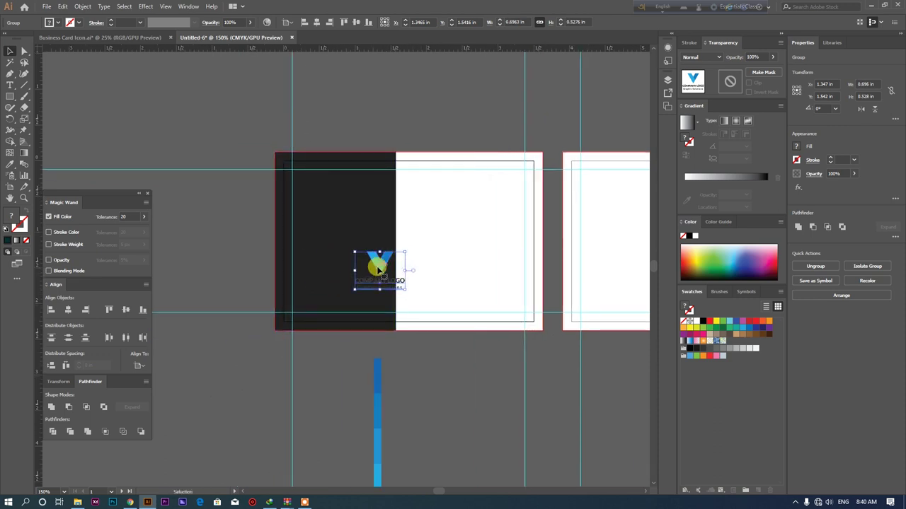
Step: Ungroup the logo and eyedropper a white fill onto the COMPANY LOGO text
right_click(228, 279)
left_click(259, 354)
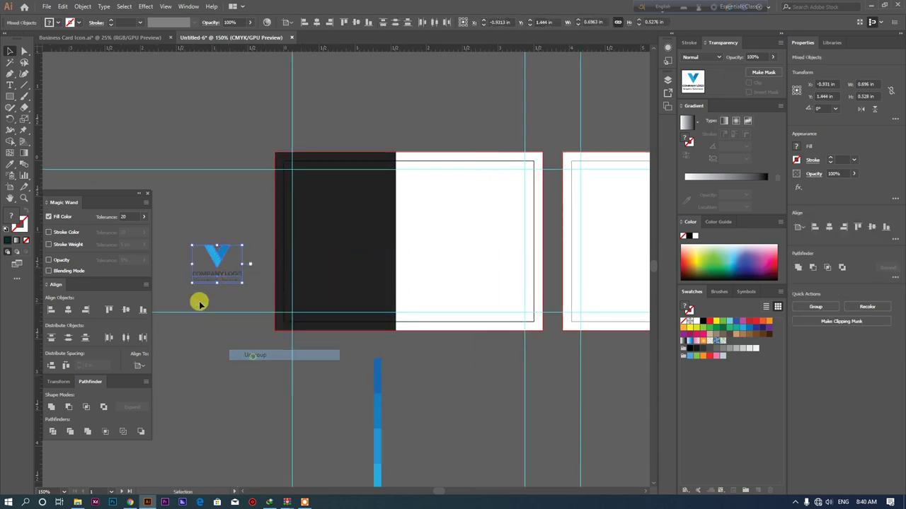
left_click(180, 269)
left_click(211, 288)
left_click(9, 164)
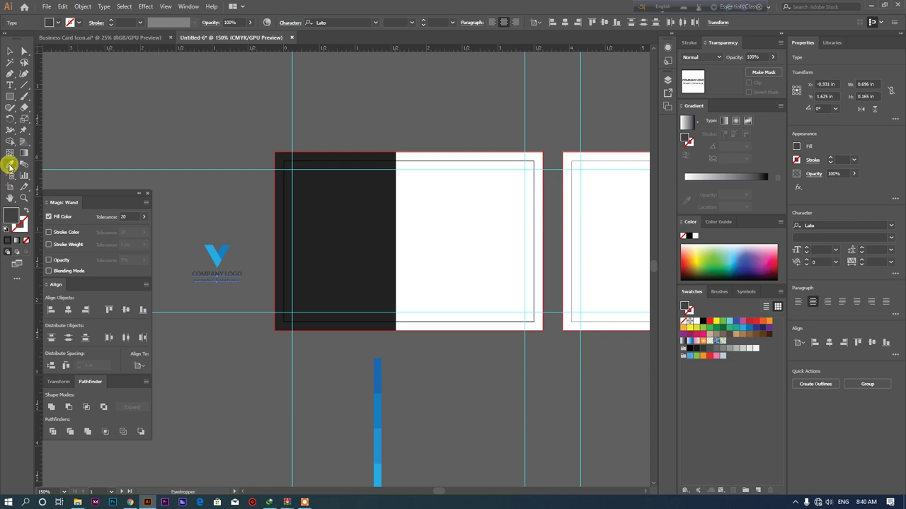
left_click(466, 227)
left_click(320, 203)
left_click(8, 51)
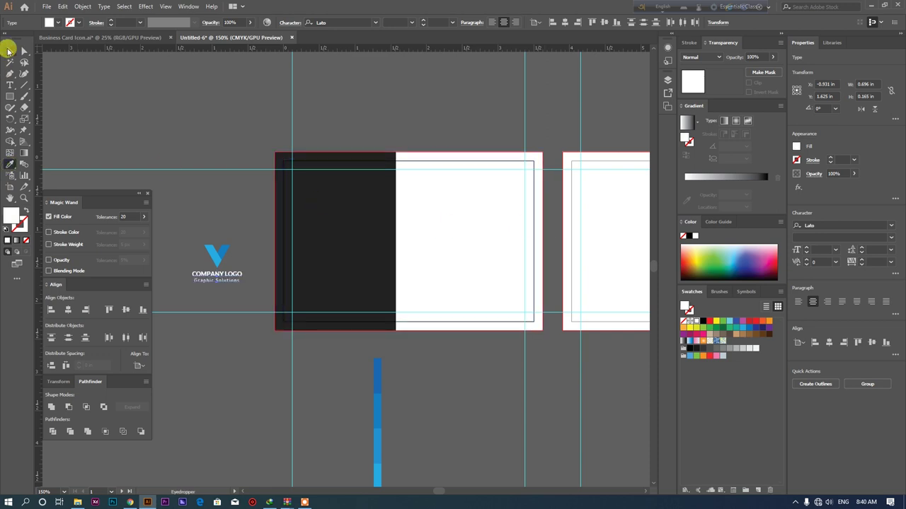
Step: Move the logo group onto the dark left panel and enlarge it slightly
left_click(188, 246)
left_click(222, 262)
left_click_drag(225, 267, 345, 237)
key("ctrl+plus")
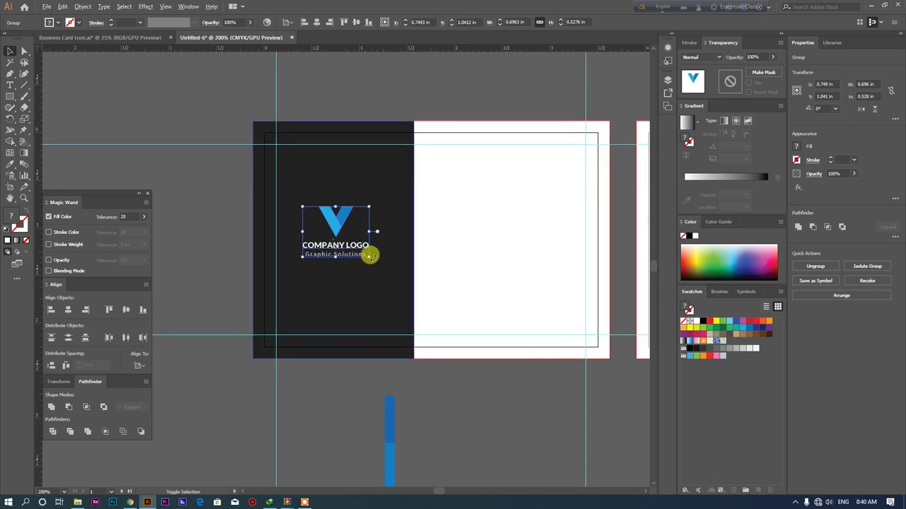
left_click(206, 222)
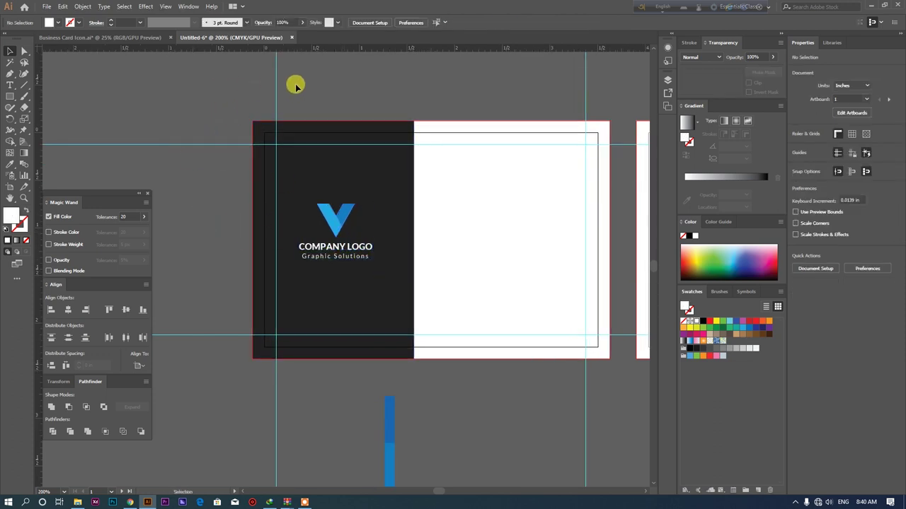
scroll(495, 456, "right", 2)
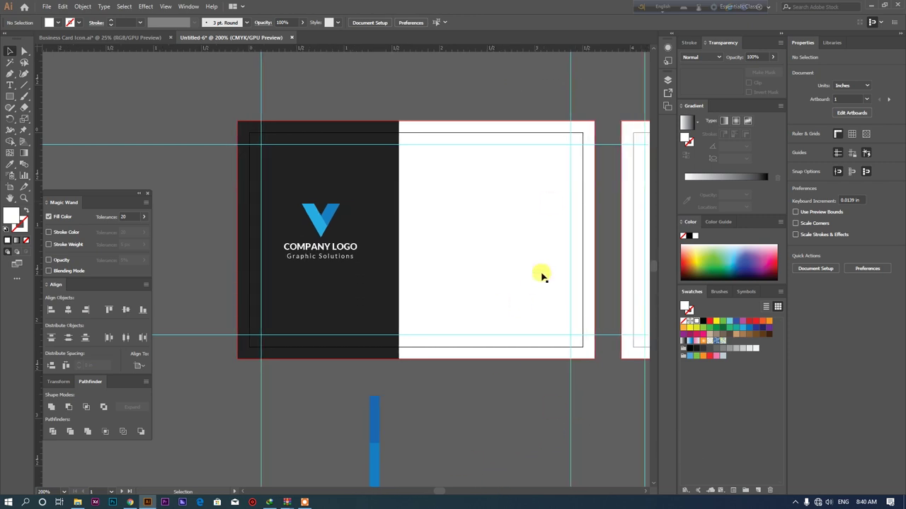
left_click(324, 212)
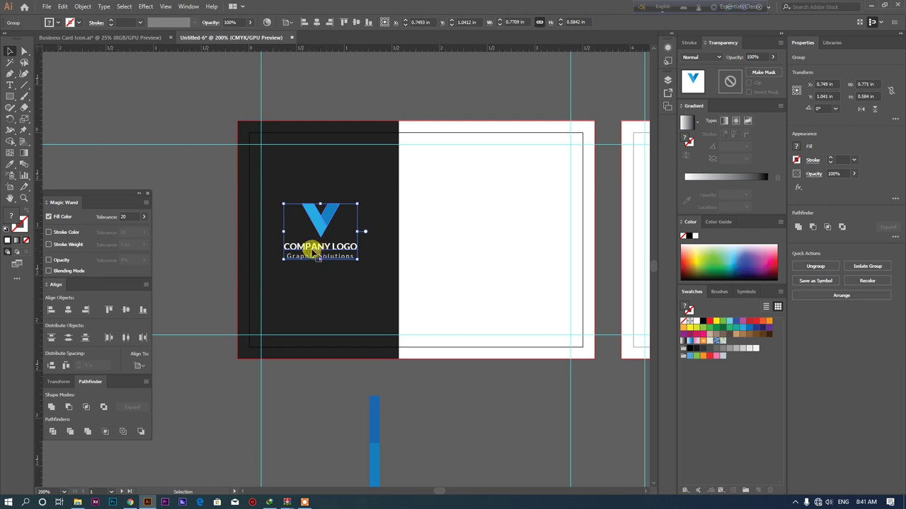
left_click_drag(356, 259, 359, 262)
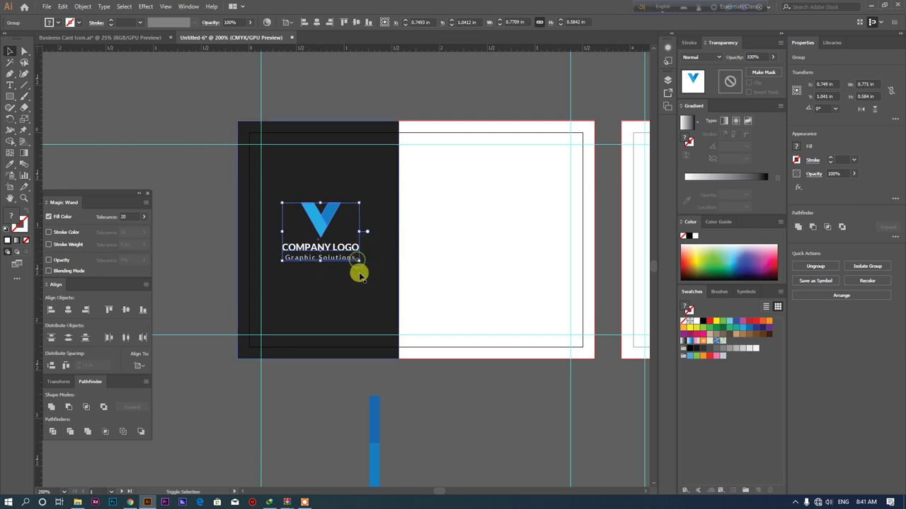
Step: Centre the logo group vertically on the card with Vertical Align Center
left_click(348, 263)
left_click_drag(404, 358, 389, 357)
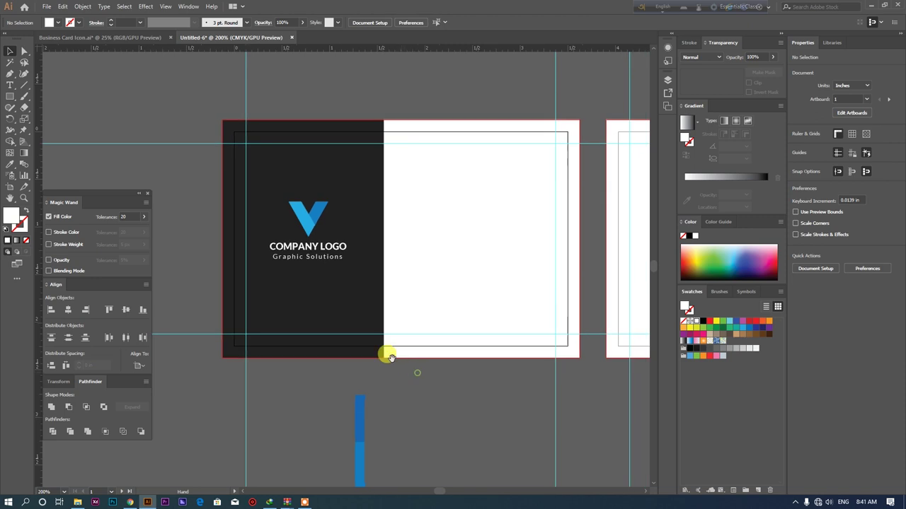
left_click(307, 223)
left_click(355, 22)
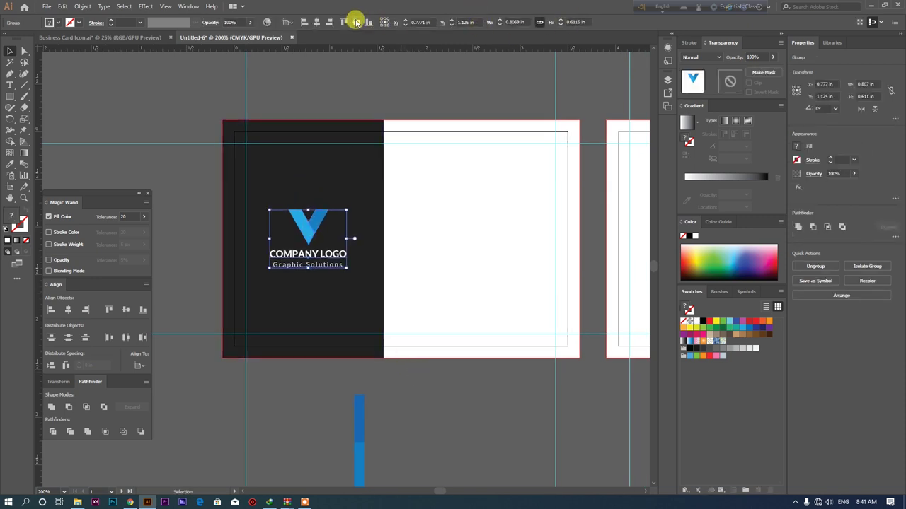
left_click(375, 70)
left_click_drag(368, 81, 372, 81)
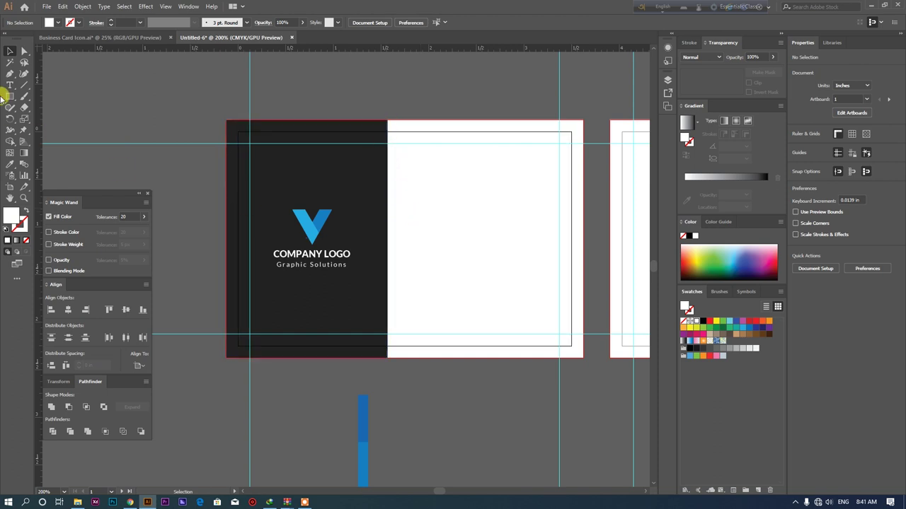
left_click(12, 101)
Step: Add a thin strip along the dark panel's edge filled with #353535
left_click_drag(380, 117, 387, 356)
left_click(10, 165)
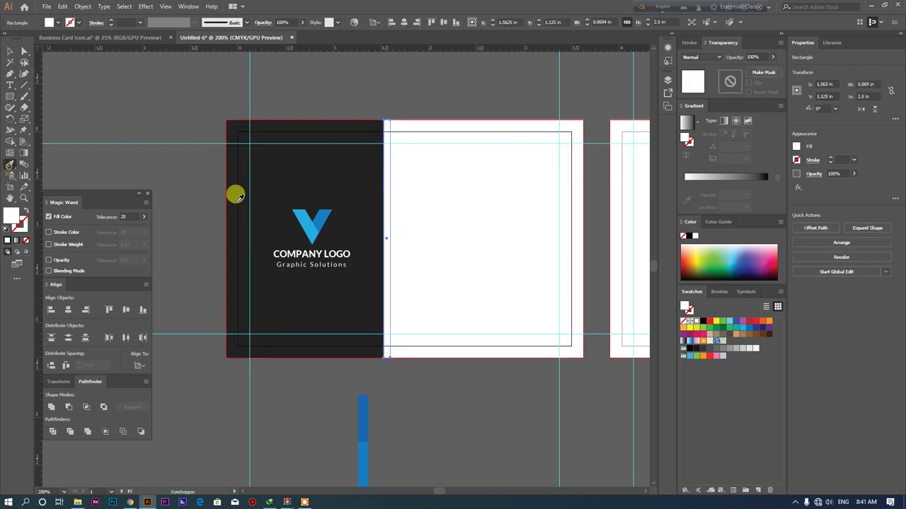
left_click(299, 170)
left_click(10, 51)
scroll(378, 196, "up", 2)
left_click_drag(392, 202, 386, 206)
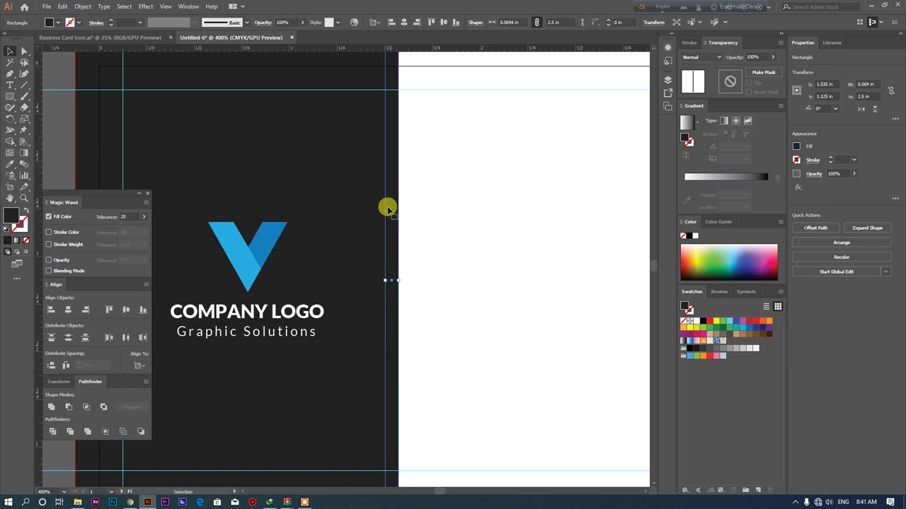
double_click(14, 215)
left_click_drag(350, 259, 325, 279)
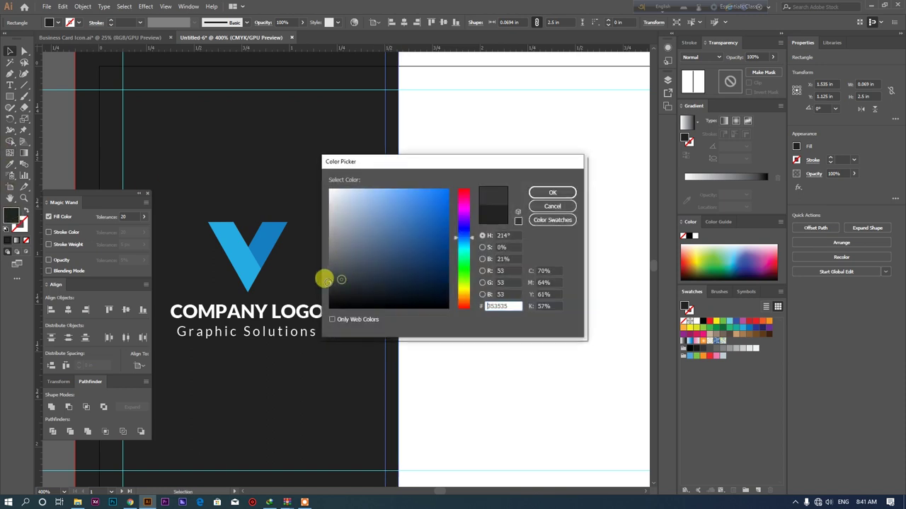
left_click(552, 194)
scroll(485, 205, "down", 2)
left_click(446, 96)
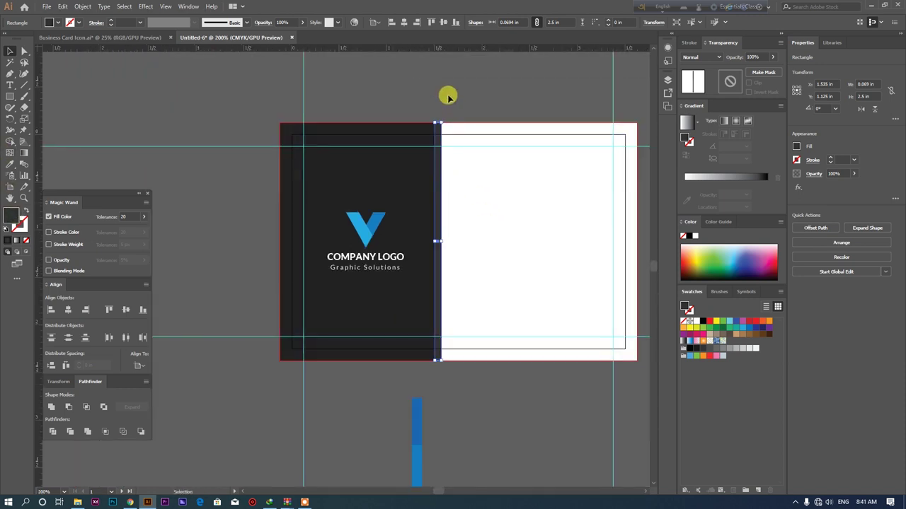
Step: Draw a small rectangle and duplicate it 0.5 in down into a four-segment stack
scroll(368, 346, "down", 2)
scroll(371, 303, "down", 2)
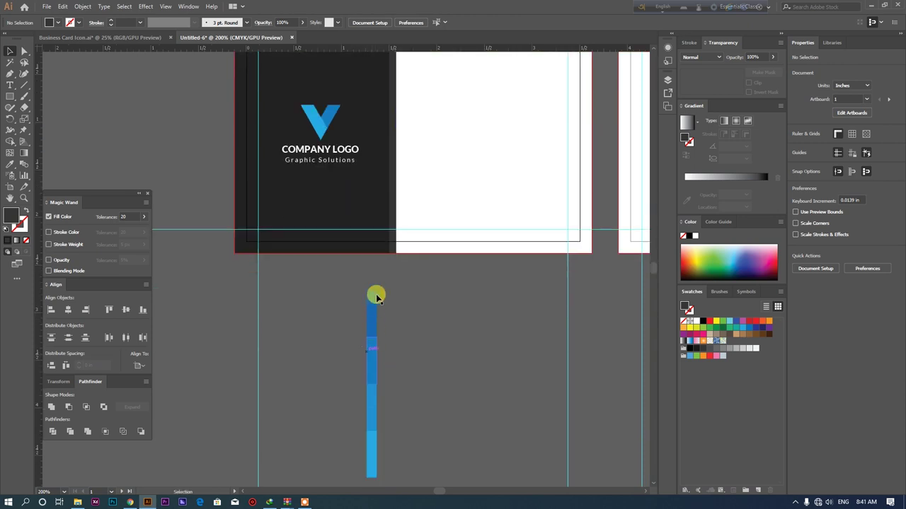
left_click_drag(352, 289, 384, 477)
left_click(418, 380)
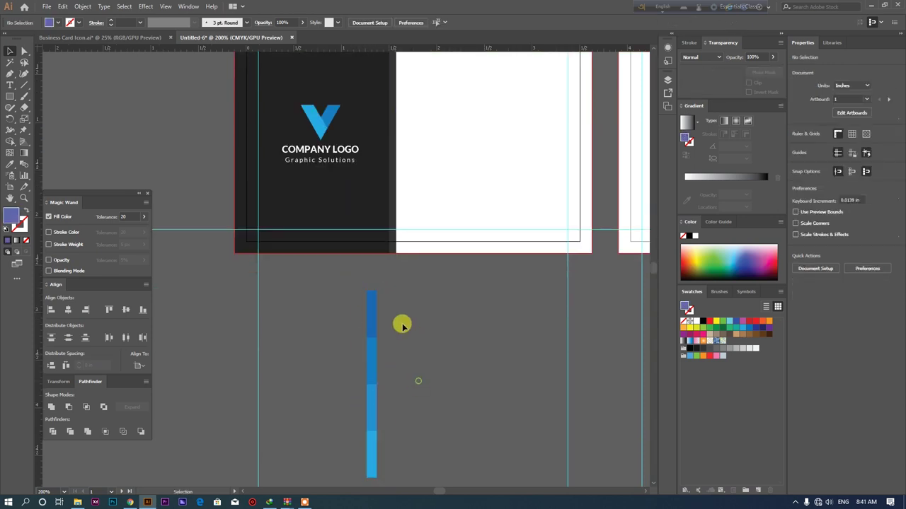
left_click(8, 99)
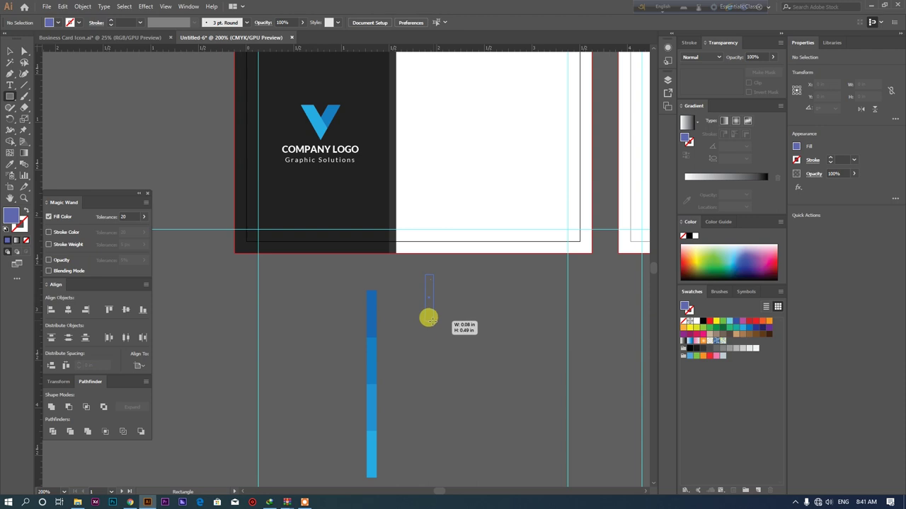
left_click_drag(425, 274, 434, 322)
left_click(10, 51)
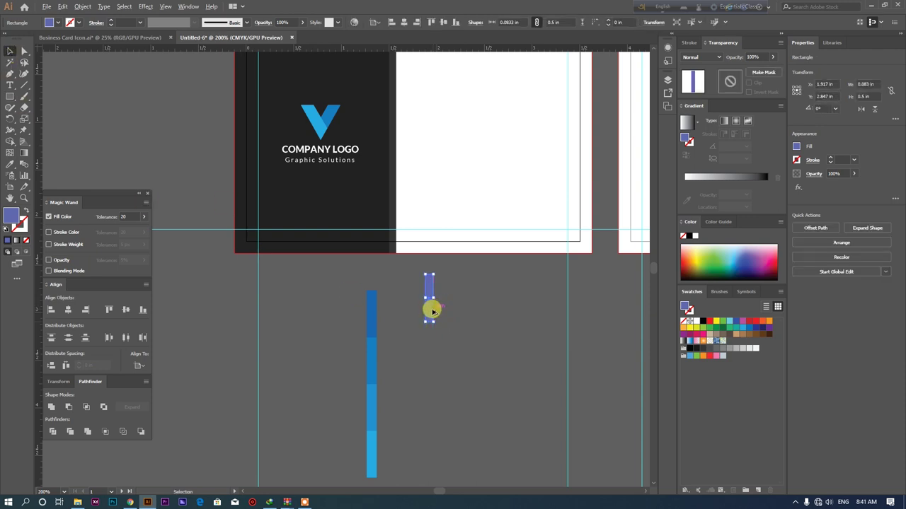
left_click_drag(430, 314, 432, 363)
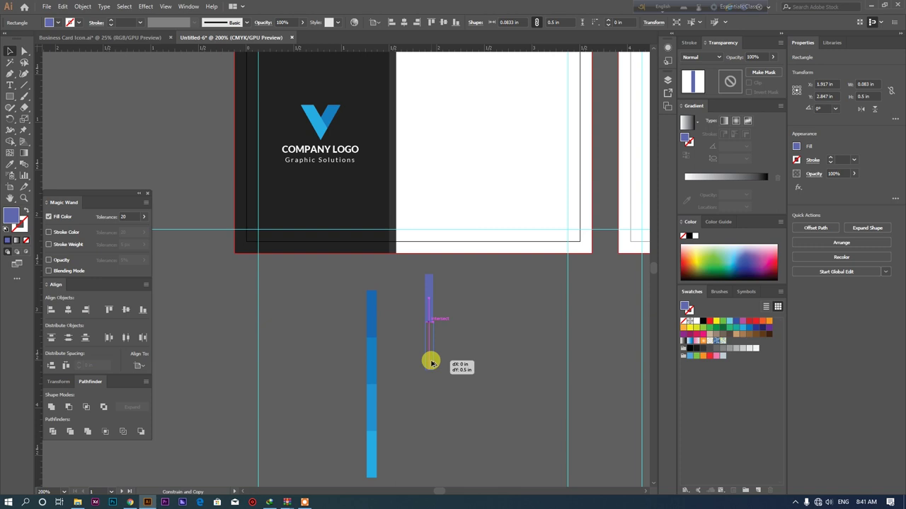
left_click_drag(432, 363, 431, 363)
key("ctrl+d")
key("ctrl+d")
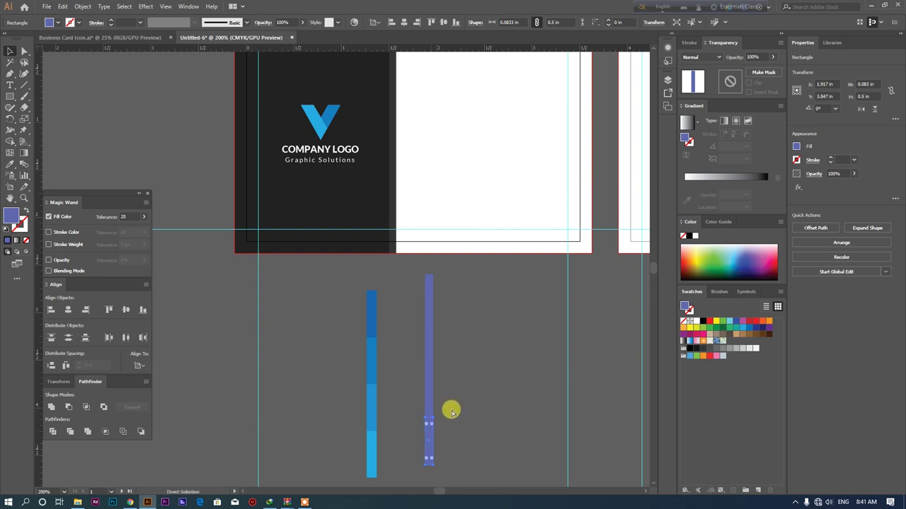
scroll(449, 407, "down", 2)
left_click(456, 389)
Step: Eyedropper the first bar's darkest blue and next blue onto the top two segments
left_click(431, 253)
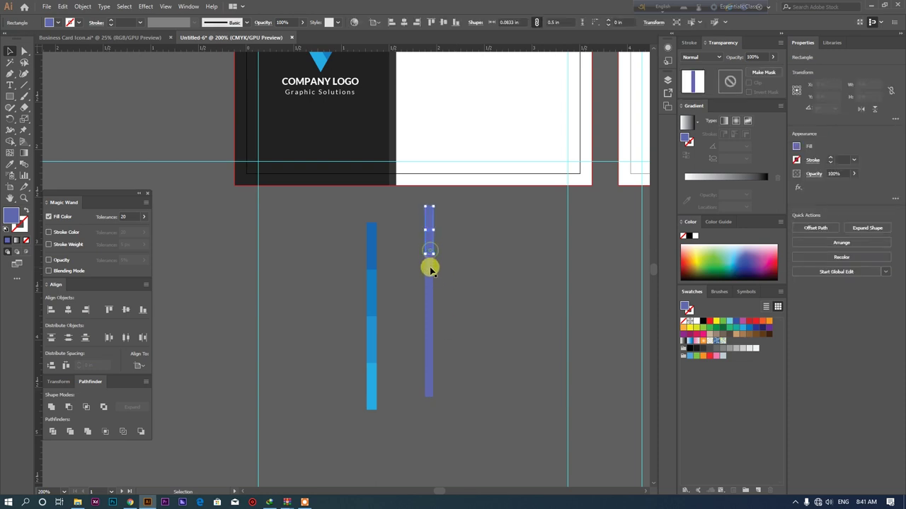
left_click(12, 163)
left_click(369, 248)
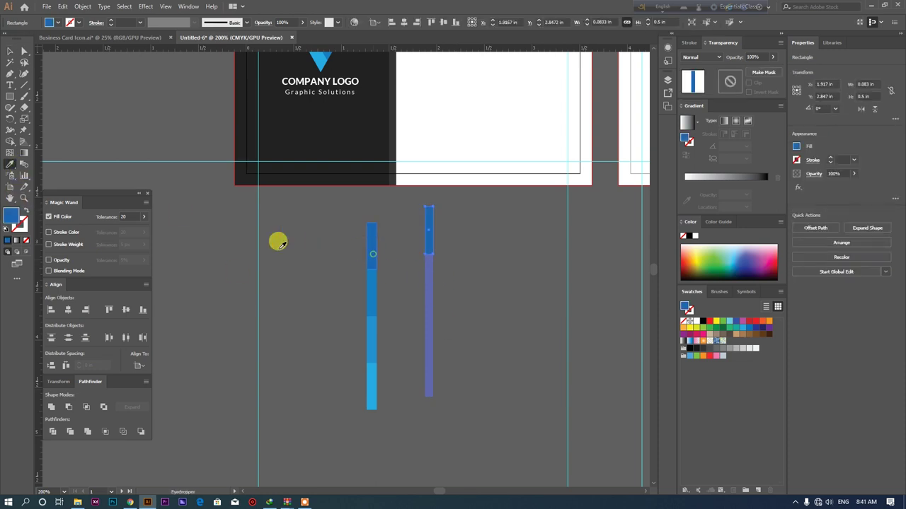
left_click(9, 51)
left_click(430, 272)
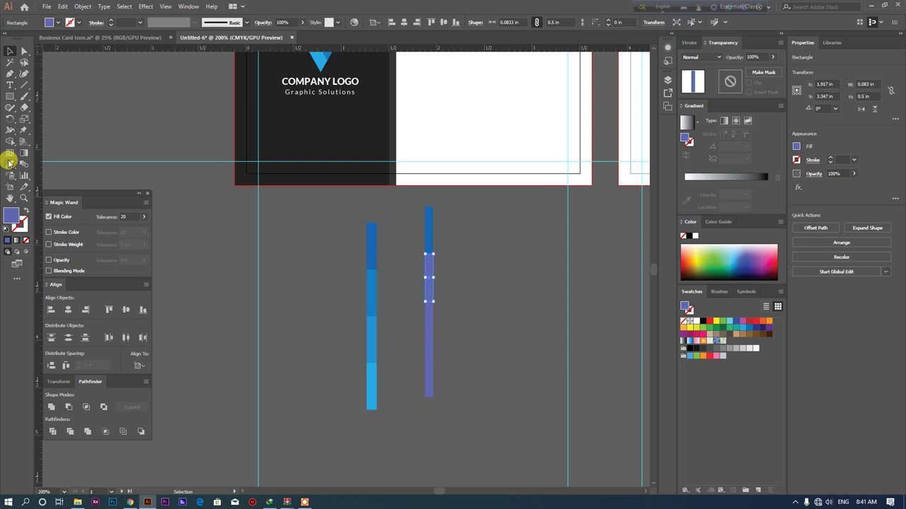
left_click(12, 161)
left_click(370, 297)
Step: Match the third and bottom segments to the first bar's lighter blues and select all four
left_click(7, 55)
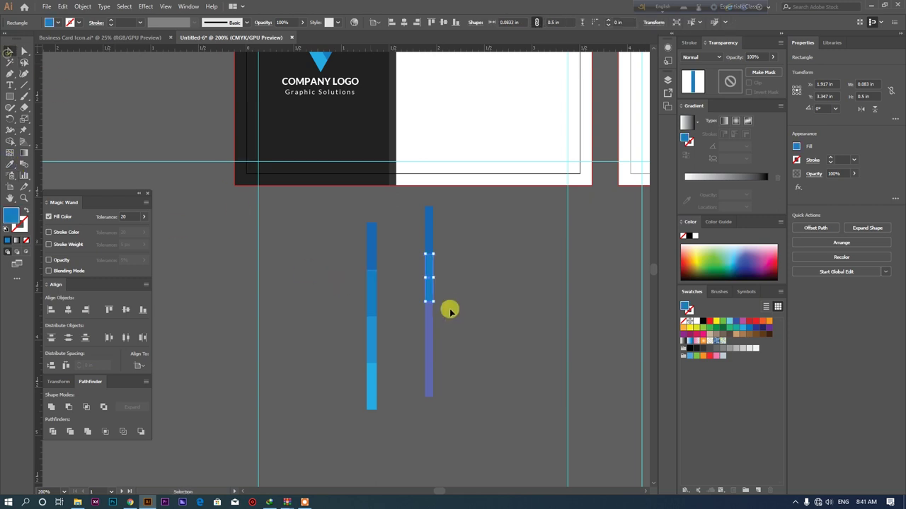
left_click(428, 315)
left_click(14, 164)
left_click(370, 336)
left_click(9, 51)
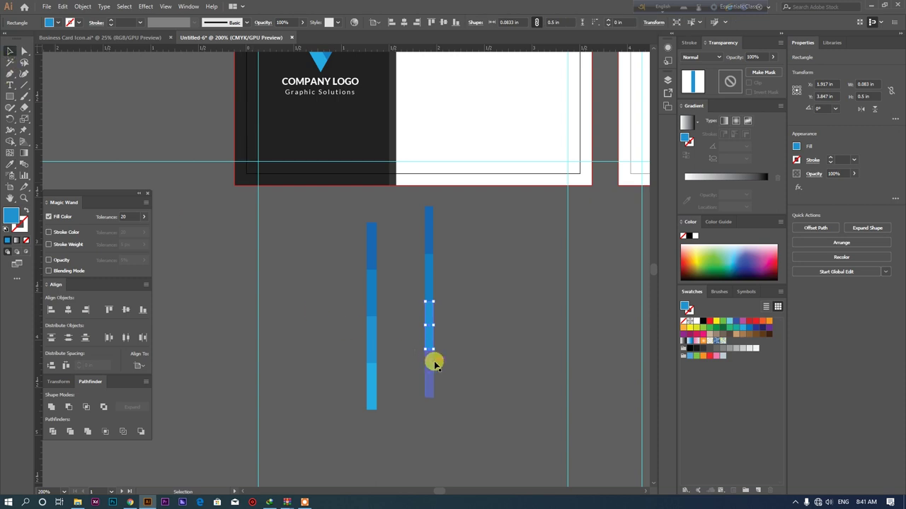
left_click(10, 164)
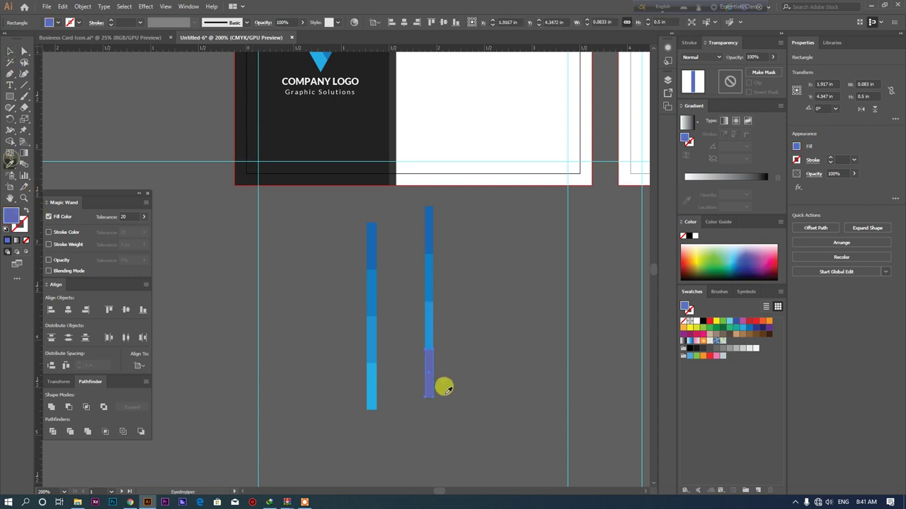
left_click(373, 380)
left_click(10, 51)
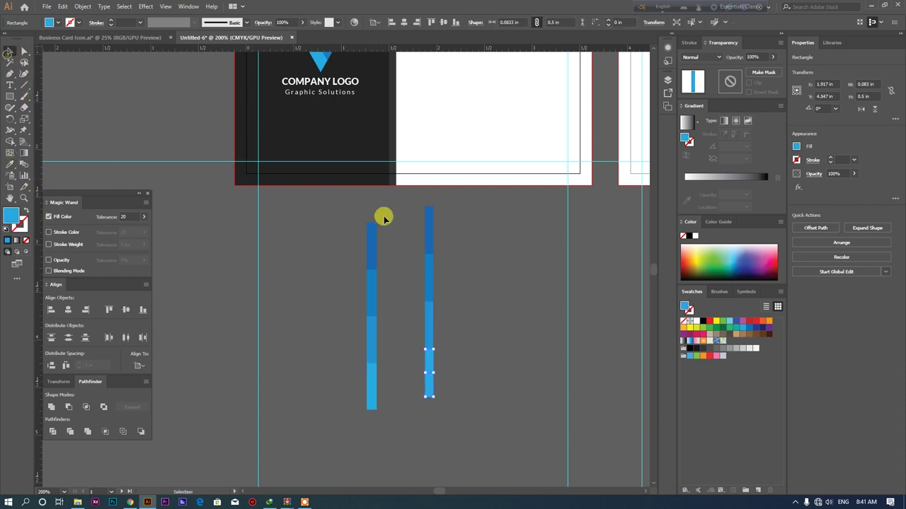
left_click_drag(411, 211, 471, 414)
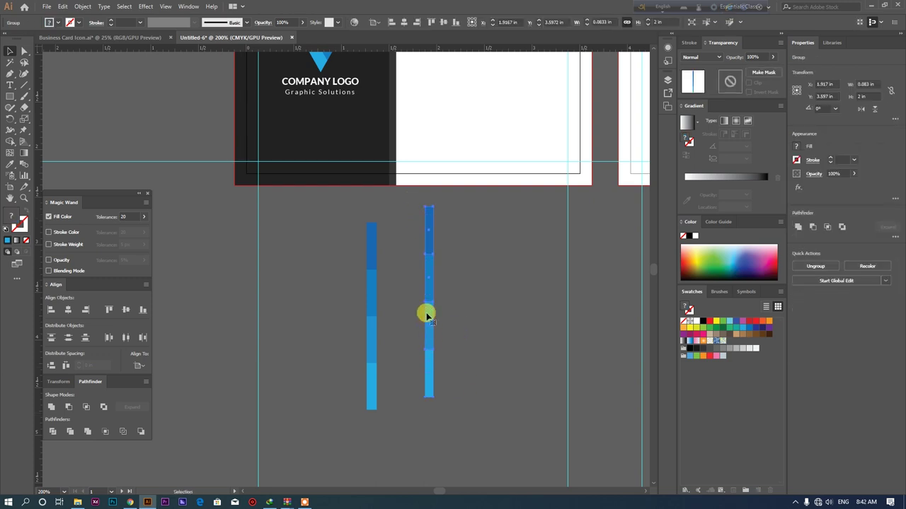
Step: Move the blue bar onto the dark/white seam and centre it vertically on the card
scroll(428, 321, "up", 2)
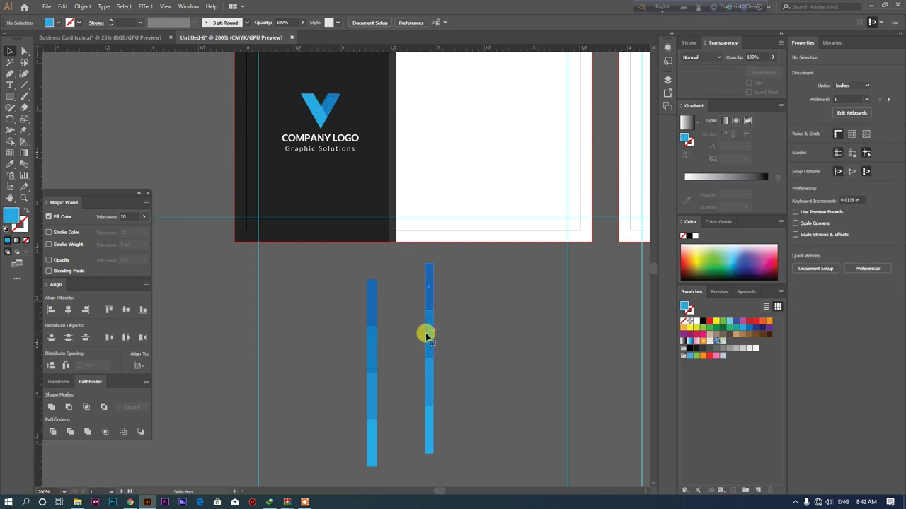
double_click(426, 333)
left_click(48, 57)
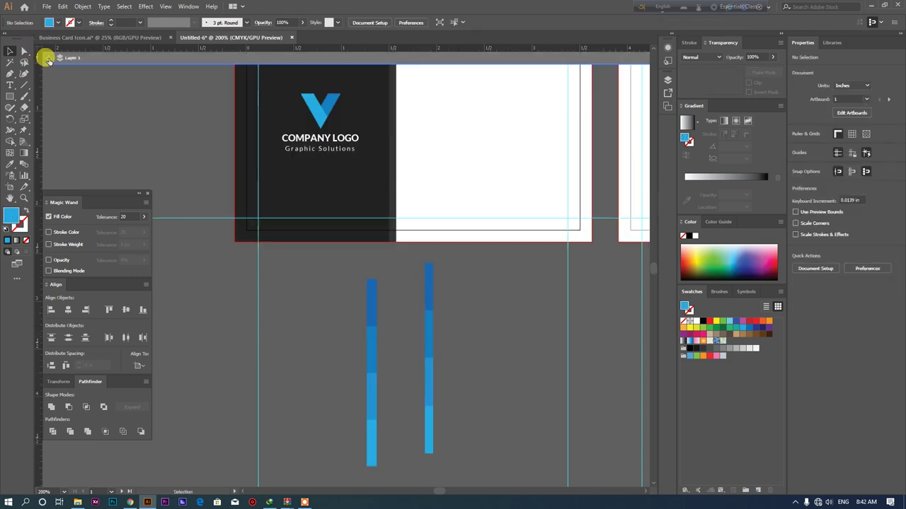
left_click(432, 327)
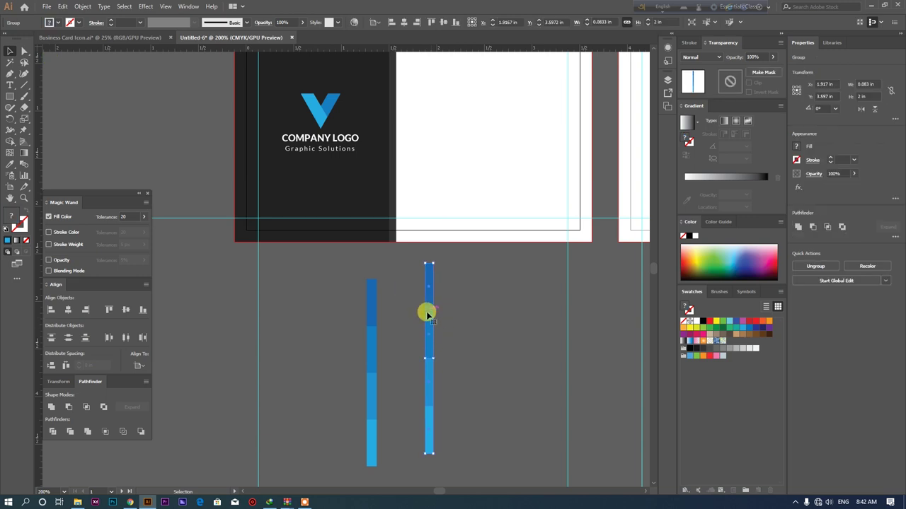
scroll(427, 315, "up", 2)
left_click_drag(427, 315, 417, 198)
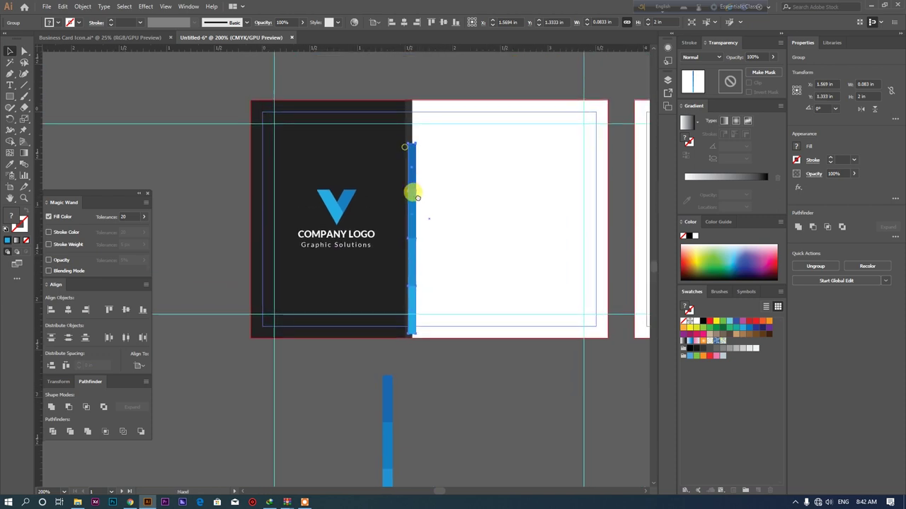
left_click_drag(418, 197, 416, 182)
left_click(445, 23)
left_click(437, 73)
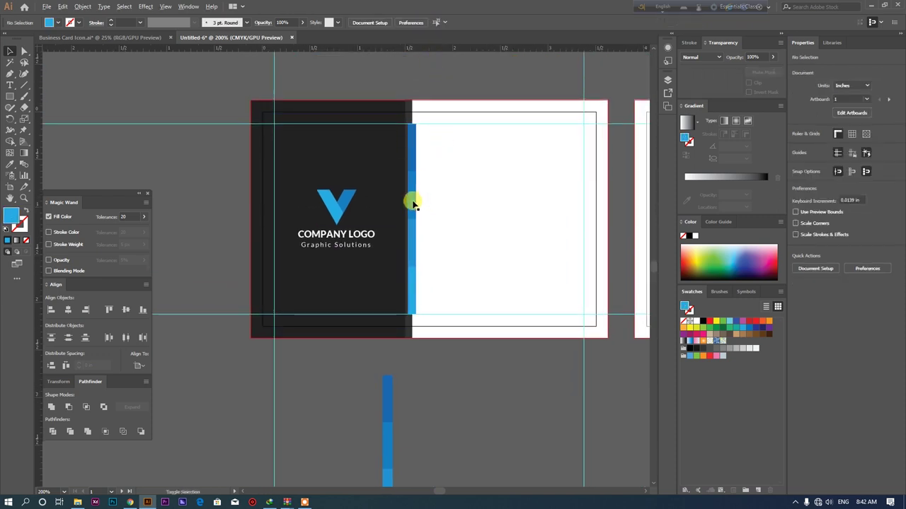
Step: Check the white card rectangle, then try stretching the blue bar upward and undo it
scroll(413, 204, "up", 2)
left_click(479, 210)
scroll(474, 272, "down", 2)
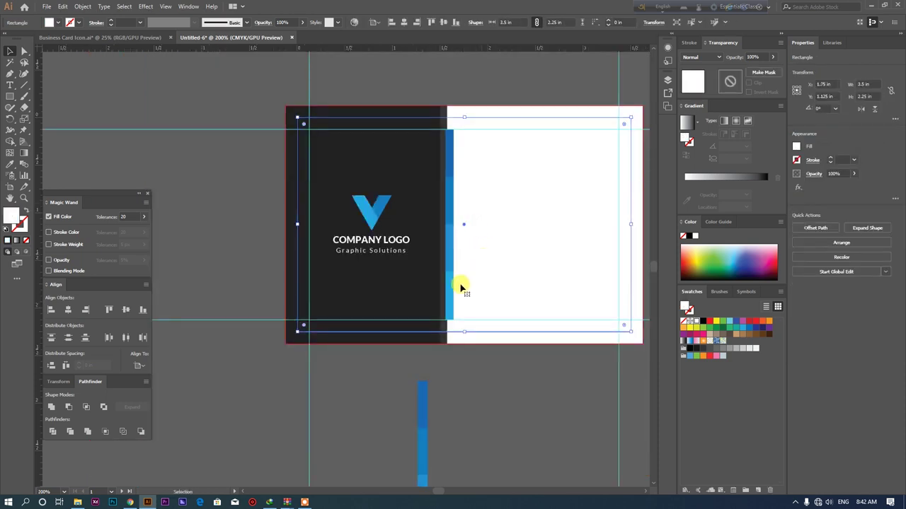
scroll(471, 275, "up", 1)
scroll(429, 323, "up", 1)
scroll(421, 177, "up", 1)
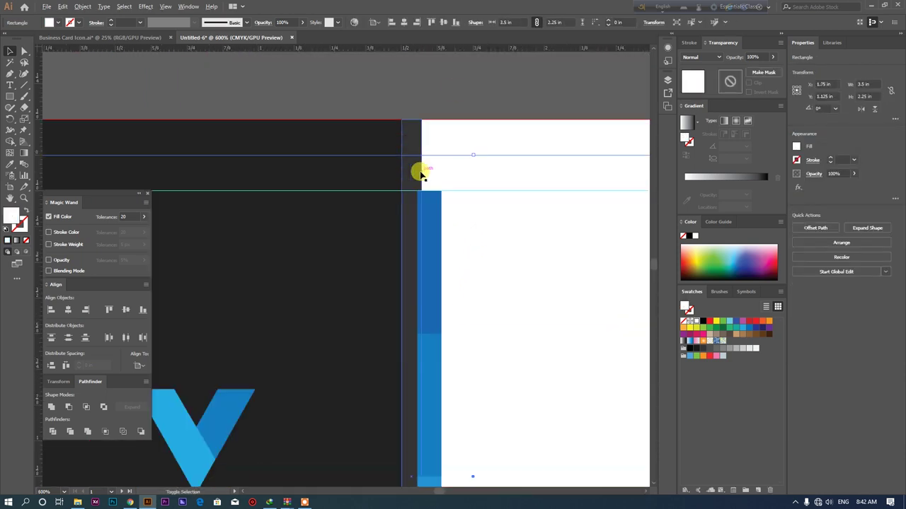
left_click(452, 95)
scroll(429, 247, "down", 2)
left_click_drag(483, 383, 435, 281)
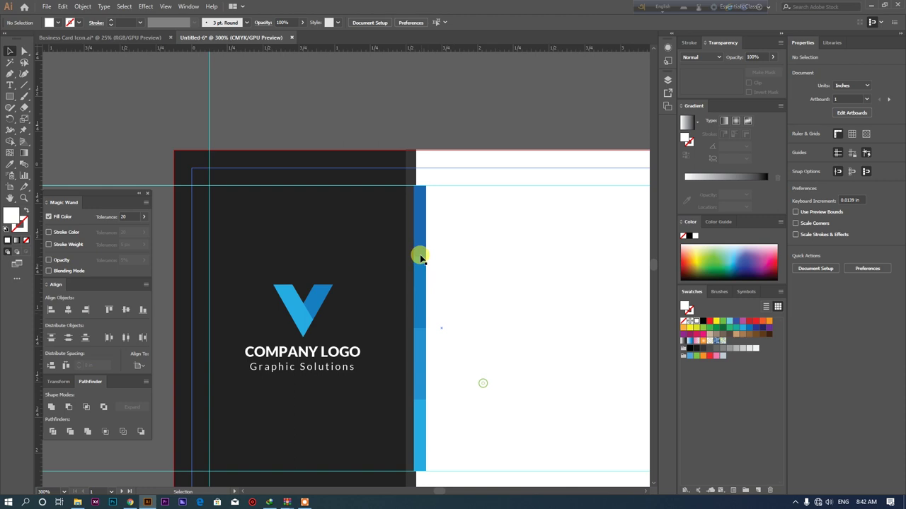
left_click(420, 186)
left_click_drag(416, 184, 417, 151)
key("ctrl+z")
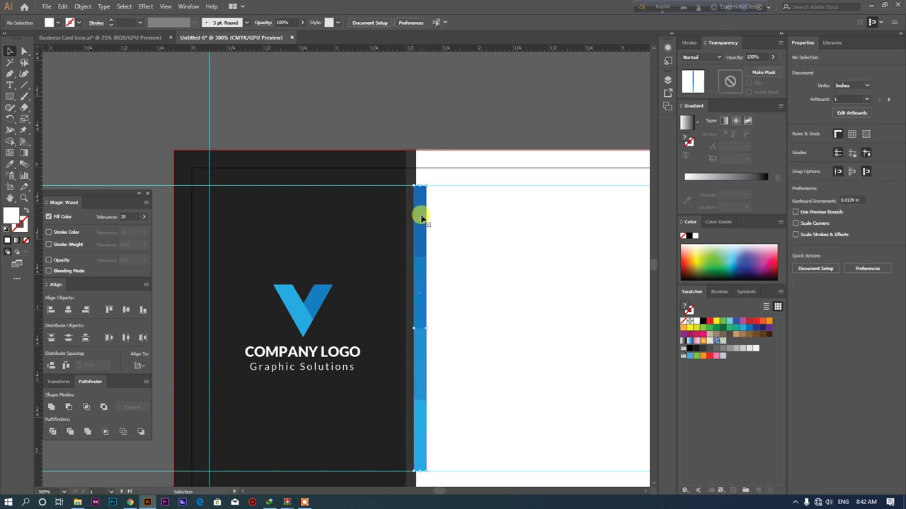
Step: Shorten the blue bar group to 1.75 in tall
left_click(421, 218)
left_click_drag(415, 186, 416, 203)
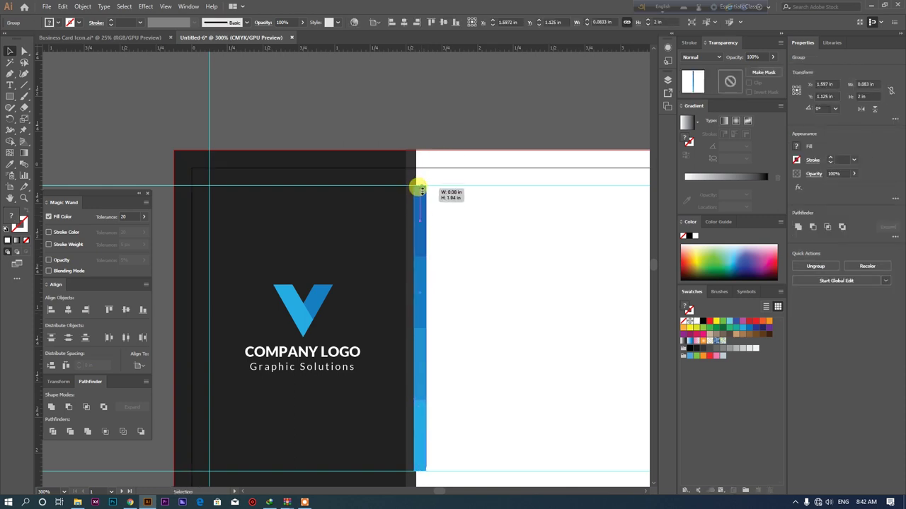
left_click(430, 106)
scroll(438, 118, "down", 1, "alt")
left_click_drag(443, 125, 401, 107)
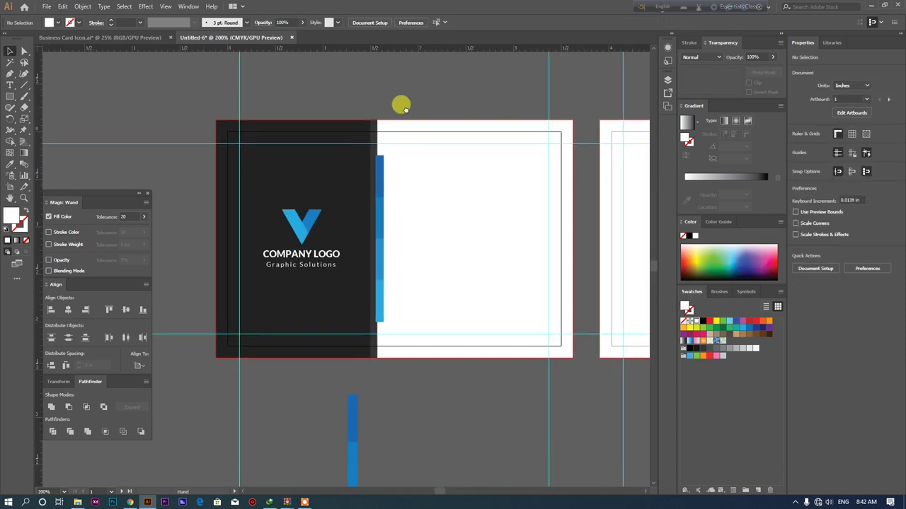
left_click(135, 37)
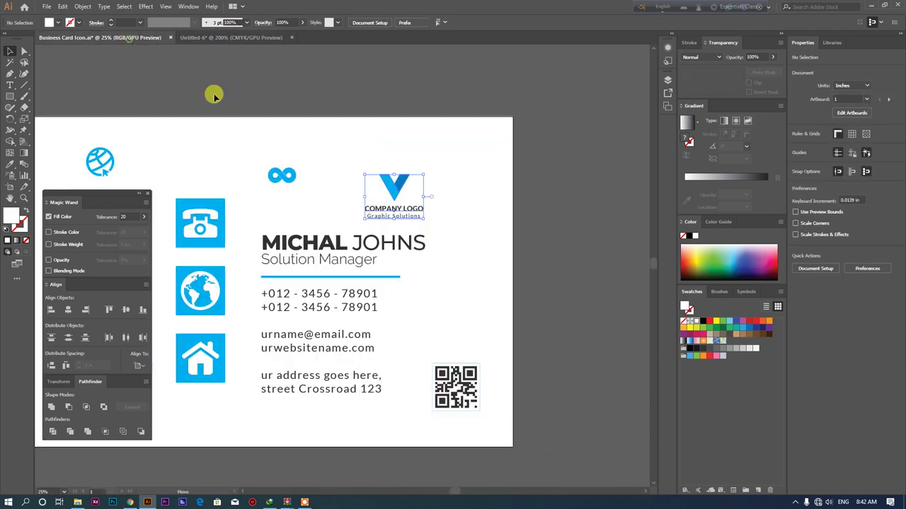
Step: Read the fonts used by the reference card's name and Solution Manager title
left_click(390, 255)
left_click(391, 241)
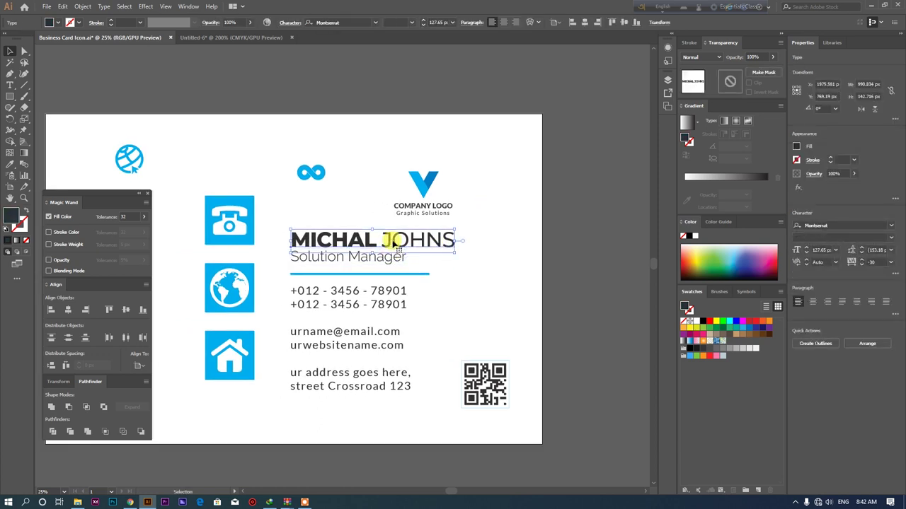
left_click(363, 22)
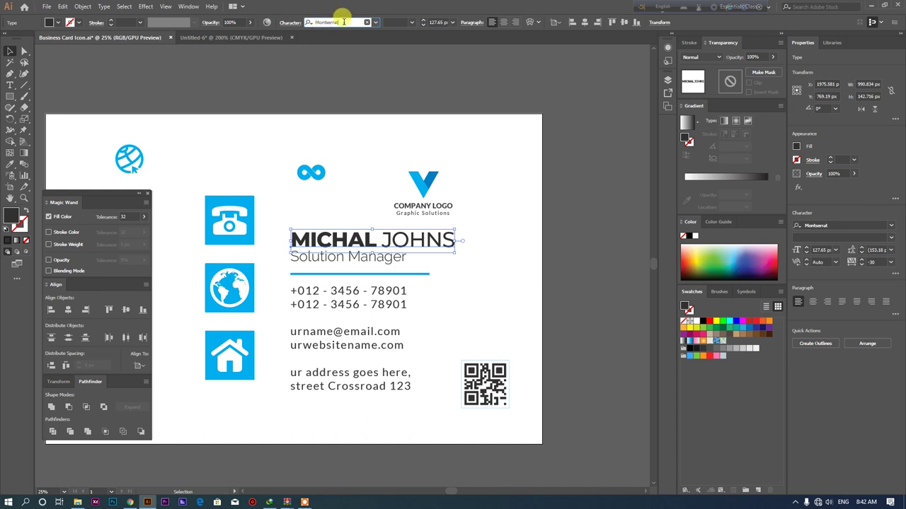
left_click(372, 257)
left_click(340, 22)
Step: Inspect the phone, e-mail/website and address text, then bring up Chrome's card-size images
left_click(368, 304)
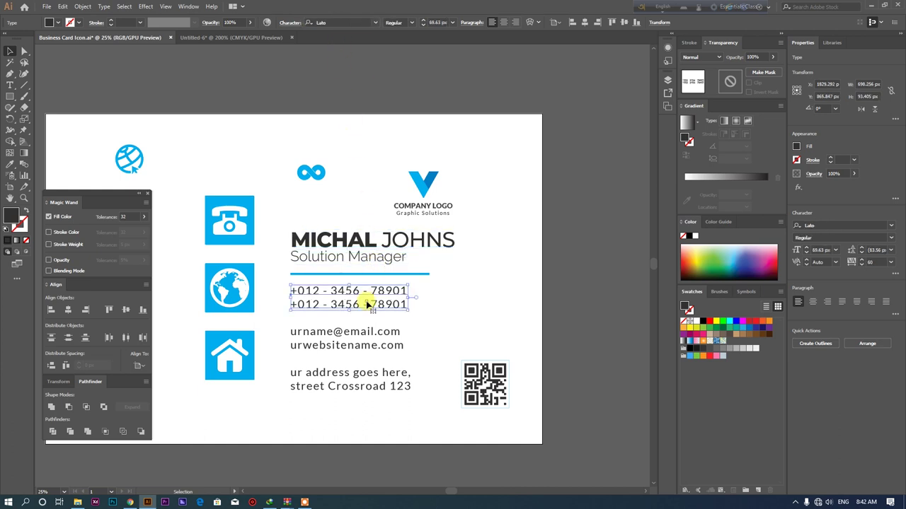
left_click(383, 334)
left_click(367, 374)
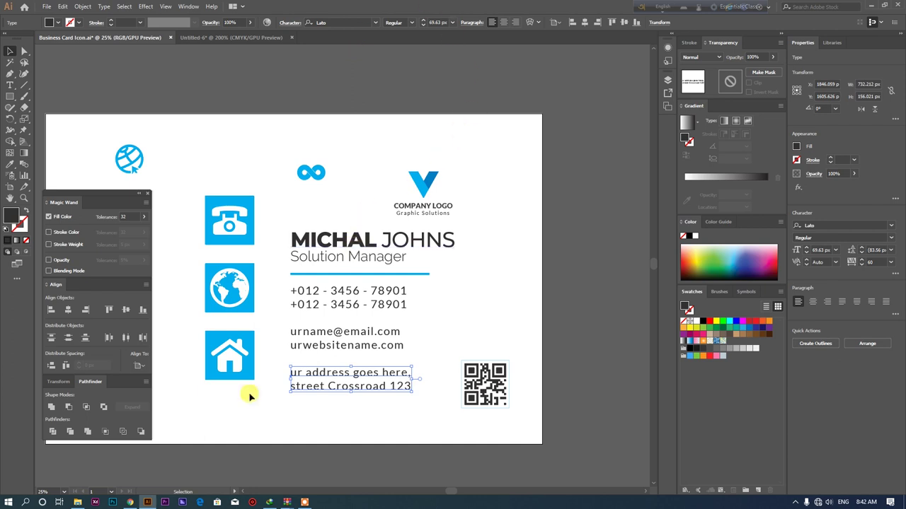
left_click(130, 503)
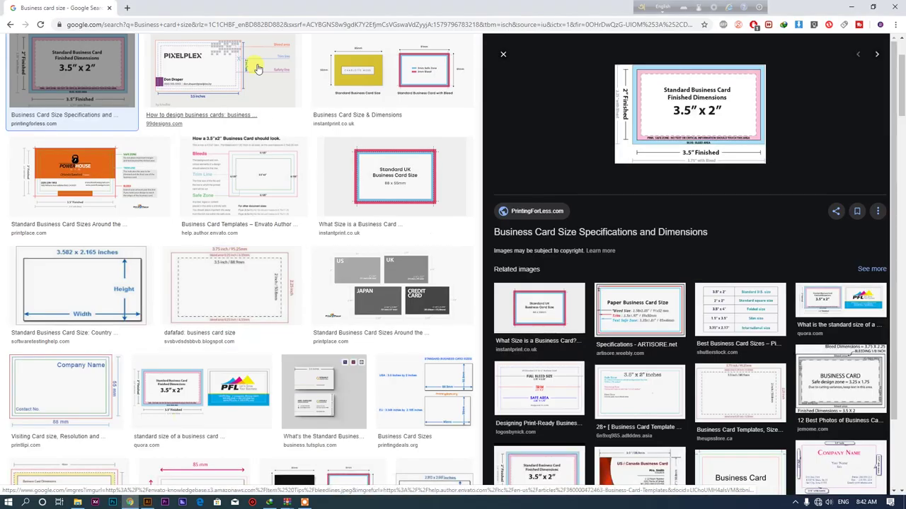
Step: Open a blank Chrome tab, then go back to the Illustrator business card
left_click(128, 10)
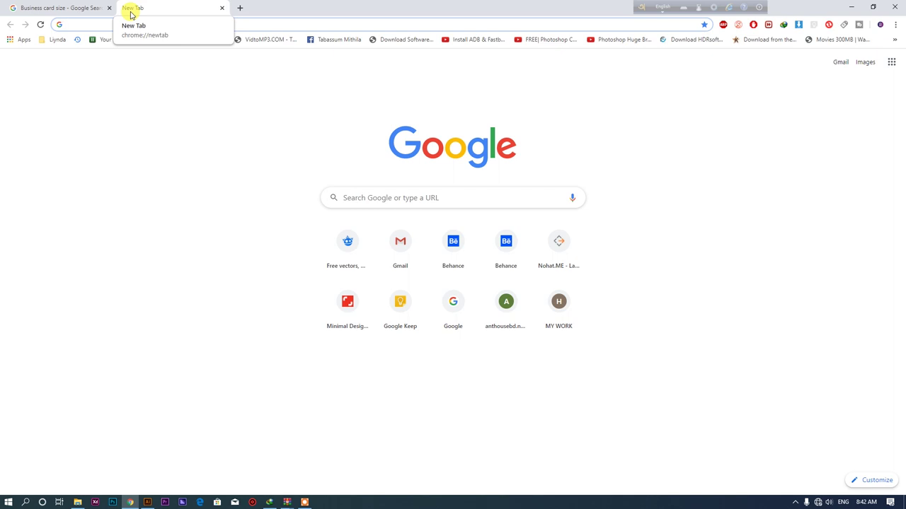
left_click(148, 503)
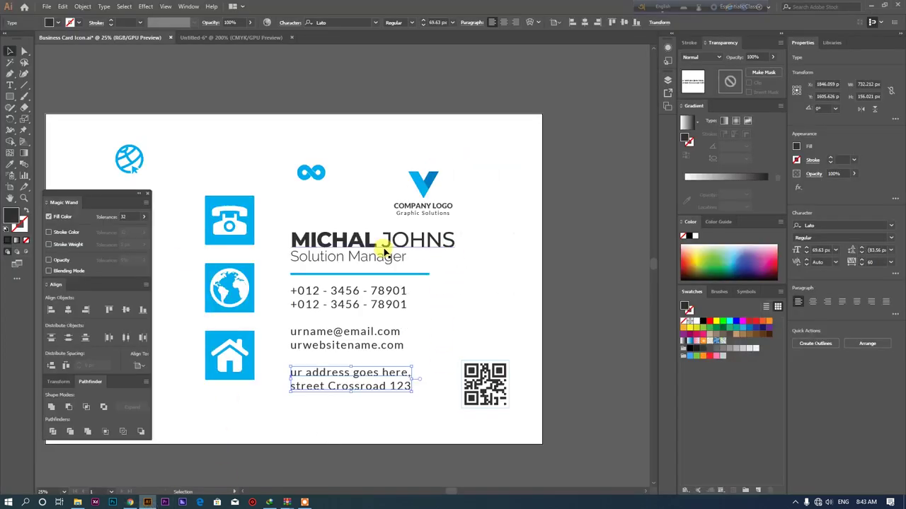
Step: Drag the phone, e-mail and address text block into the Untitled-6 document
left_click(487, 261)
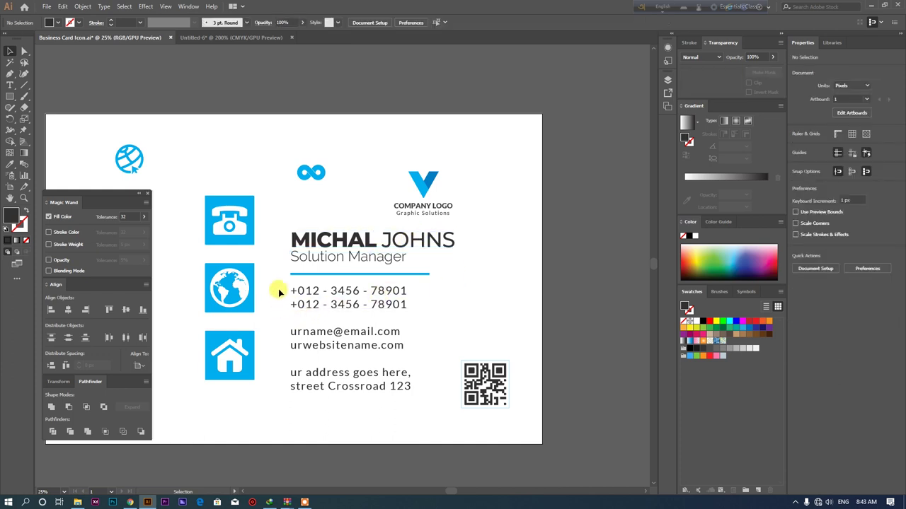
left_click(347, 393)
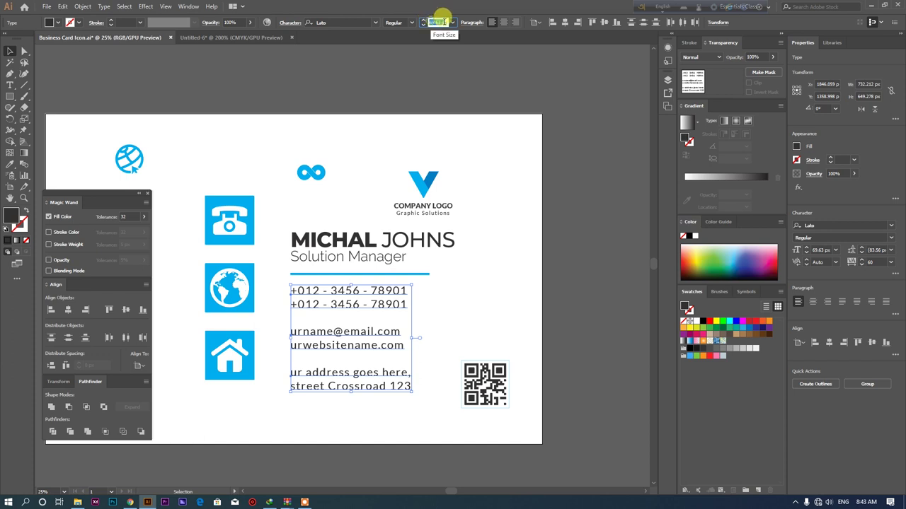
mouse_move(373, 304)
left_mouse_down()
mouse_move(444, 262)
mouse_move(441, 255)
left_mouse_up()
scroll(441, 254, "down", 2)
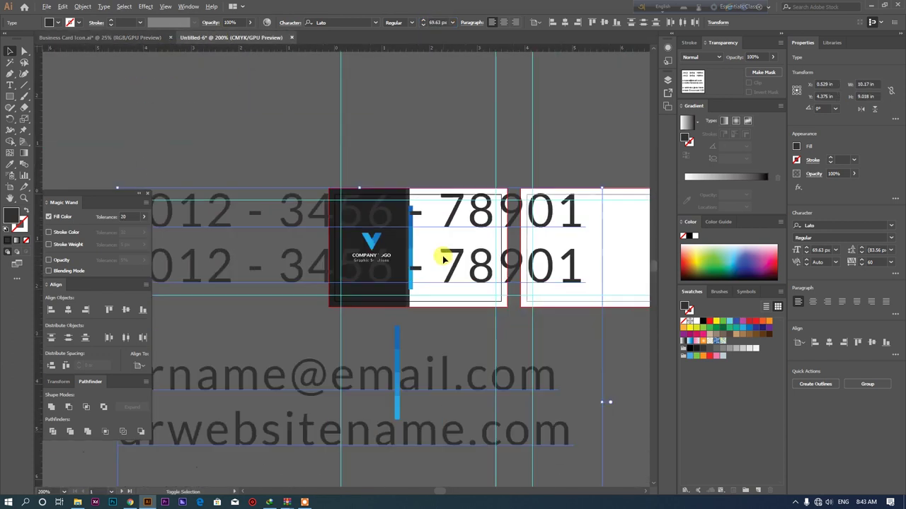
scroll(354, 233, "down", 1)
scroll(248, 216, "down", 1)
Step: Shrink the contact text to 6 px and place it below the front card
left_click_drag(205, 205, 304, 262)
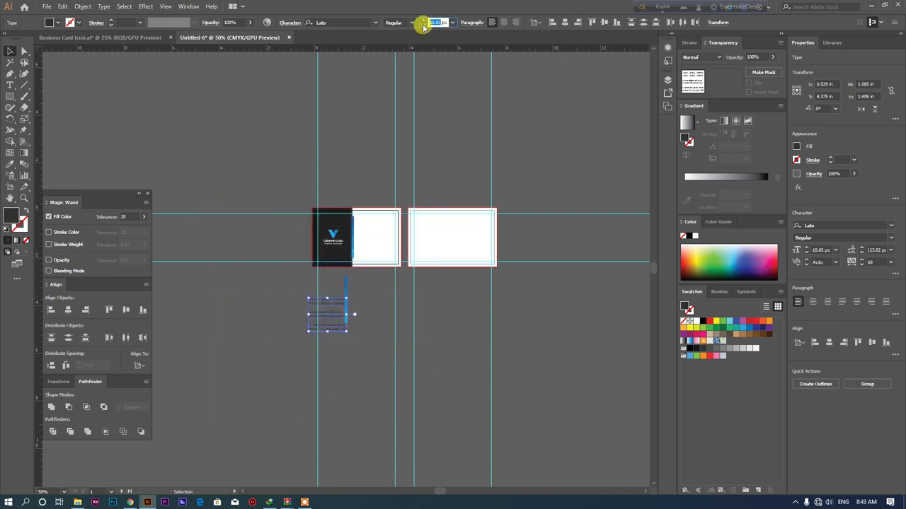
type("8")
key("Return")
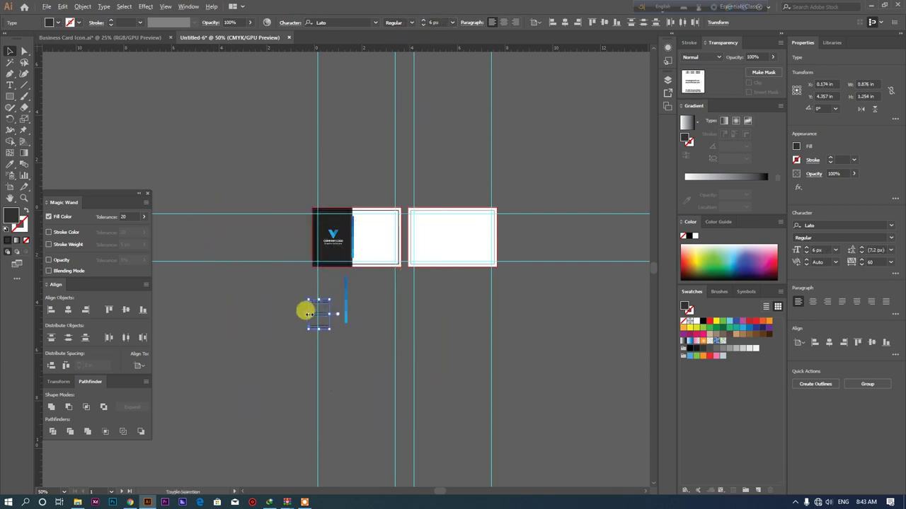
scroll(302, 309, "up", 1, "alt")
mouse_move(327, 301)
left_mouse_down()
mouse_move(388, 305)
mouse_move(401, 281)
left_mouse_up()
scroll(401, 281, "up", 2, "alt")
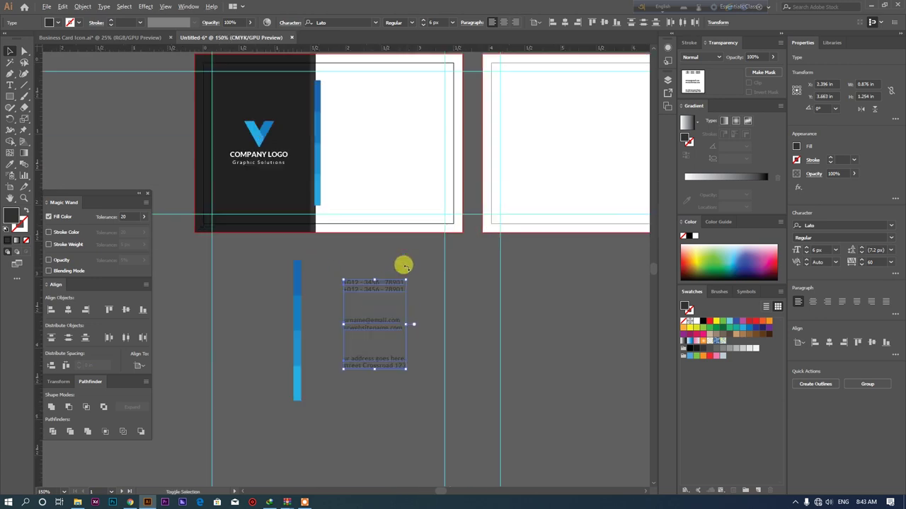
Step: Go back to the Business Card Icon.ai reference and select the MICHAL JOHNS name
left_click(410, 267)
scroll(376, 269, "up", 1)
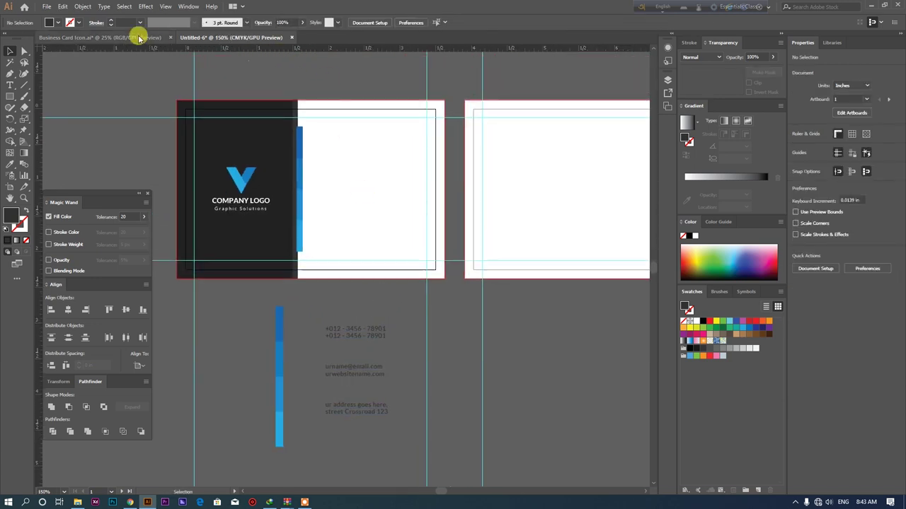
left_click(139, 38)
left_click(377, 257)
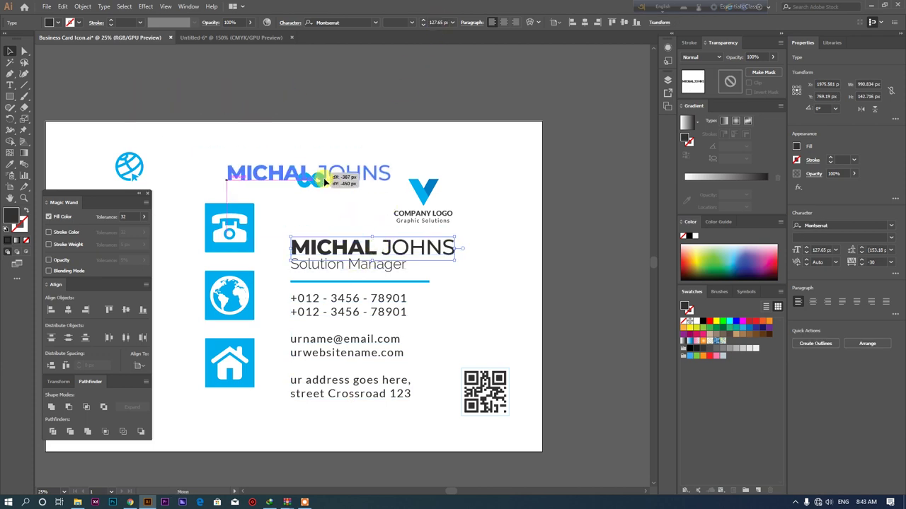
left_click(347, 263, "shift")
mouse_move(348, 263)
left_mouse_down()
mouse_move(276, 179)
mouse_move(414, 202)
left_mouse_up()
scroll(414, 202, "down", 2)
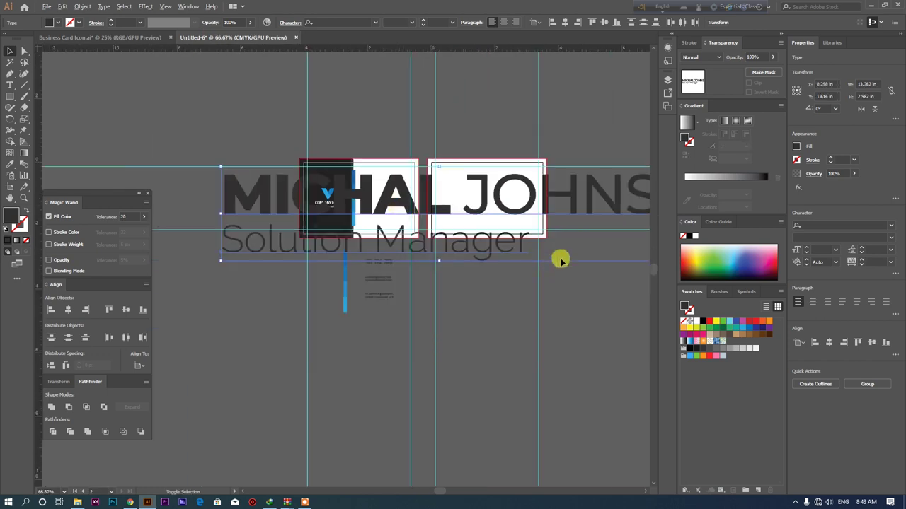
left_click_drag(437, 263, 452, 213)
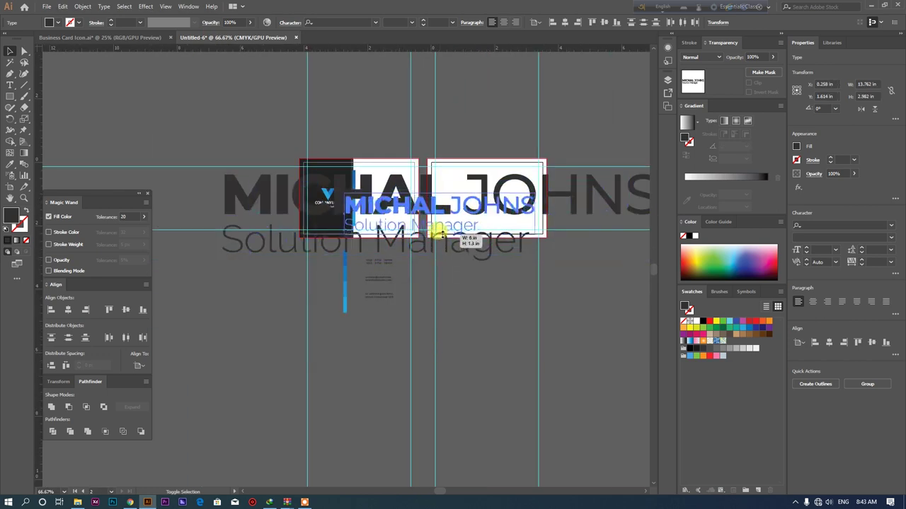
left_click_drag(453, 212, 401, 176)
scroll(399, 182, "up", 3)
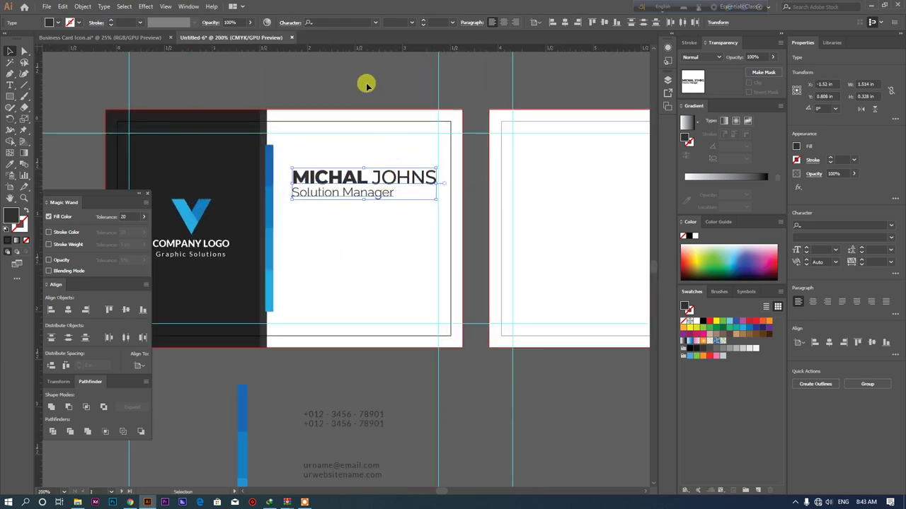
left_click(370, 91)
left_click(10, 85)
left_click(349, 178)
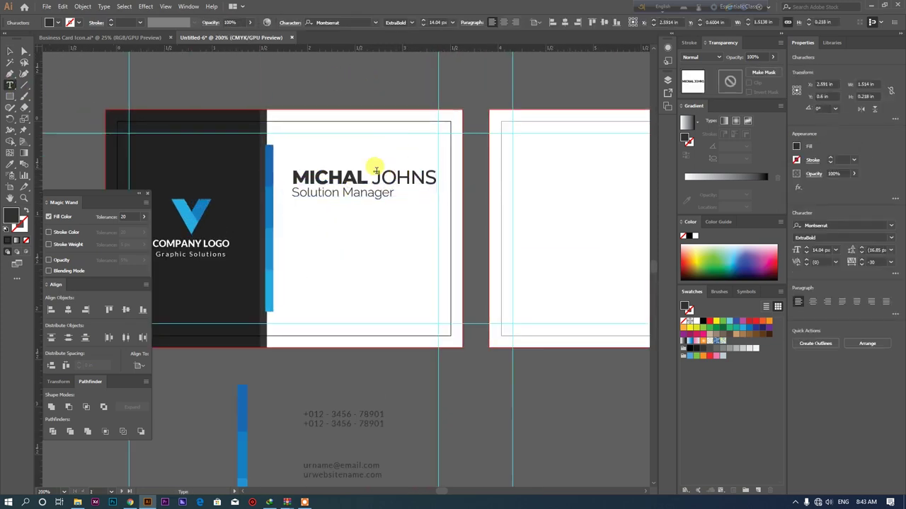
left_click(430, 22)
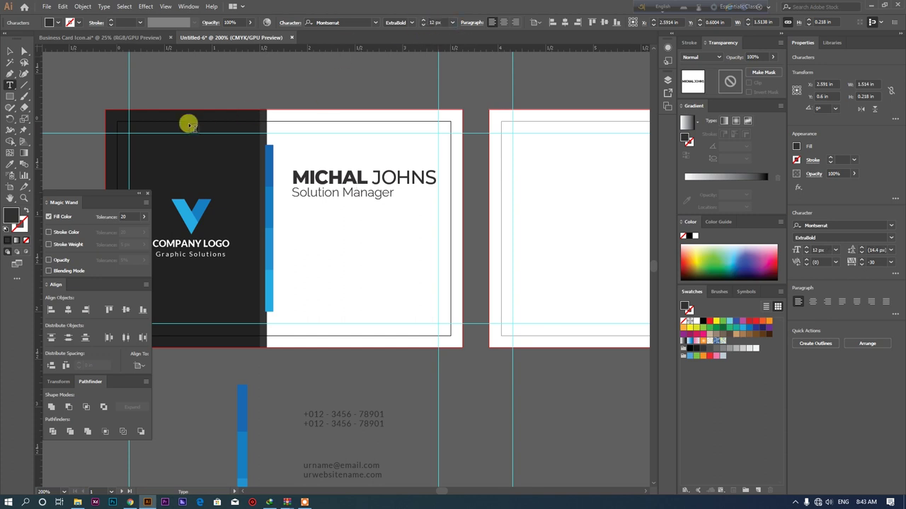
triple_click(339, 176)
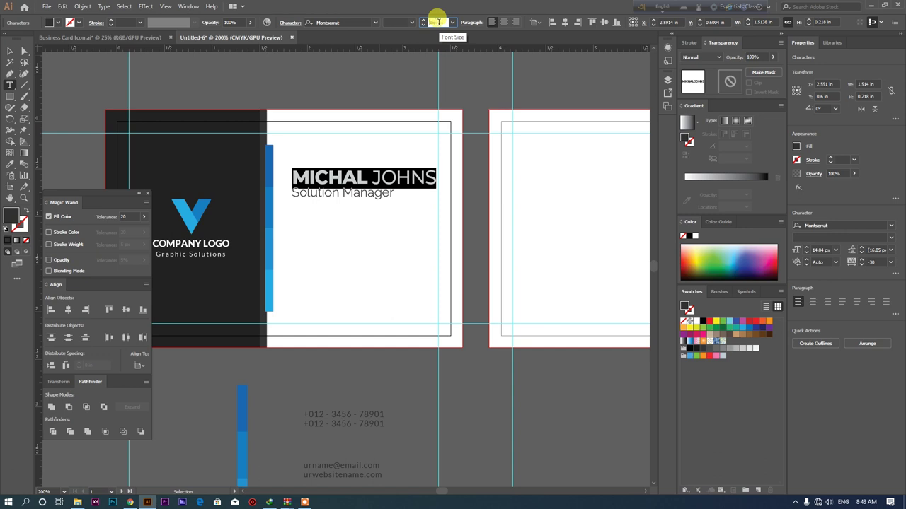
type("12")
Step: Apply 12 px to the name and shrink the Solution Manager title to 8 pt
key("Return")
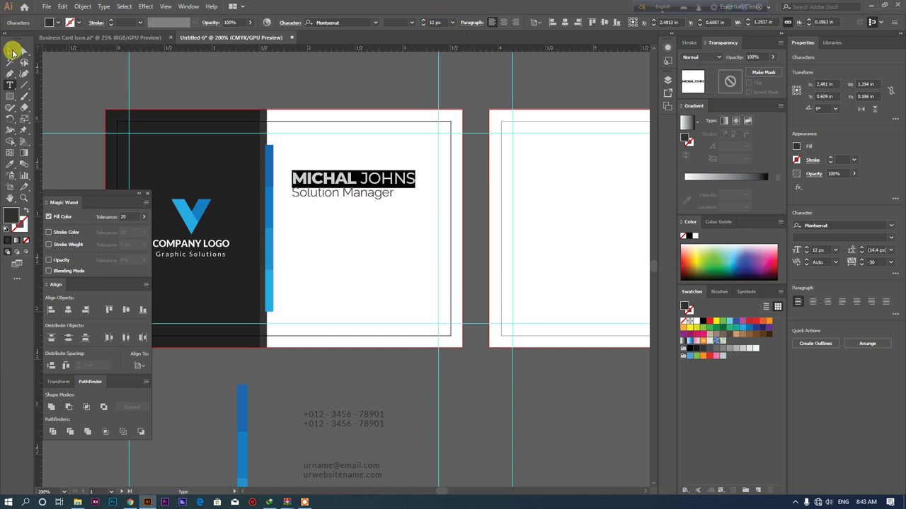
left_click(12, 53)
left_click(340, 193)
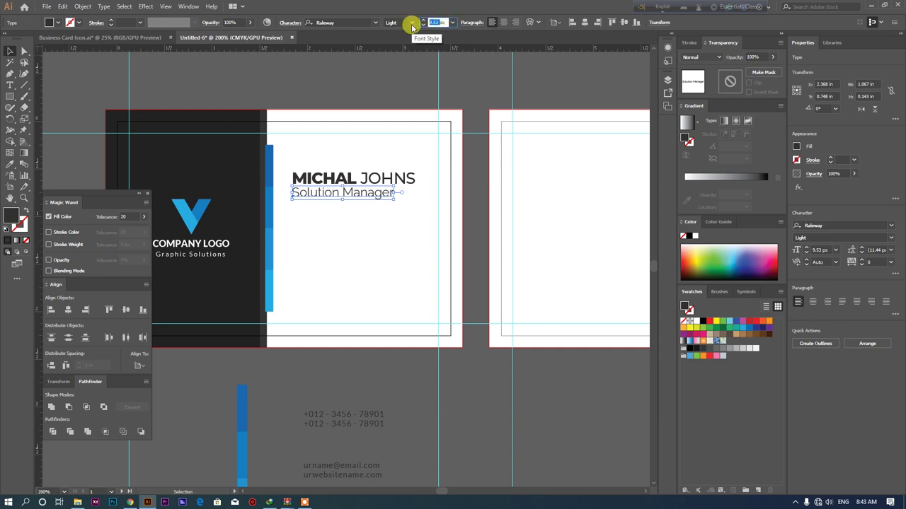
type("6")
left_click(412, 26)
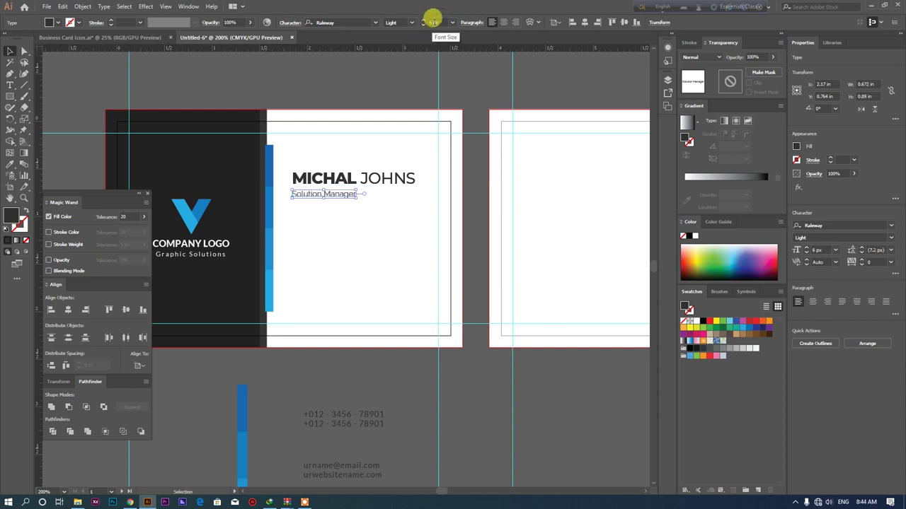
left_click(432, 22)
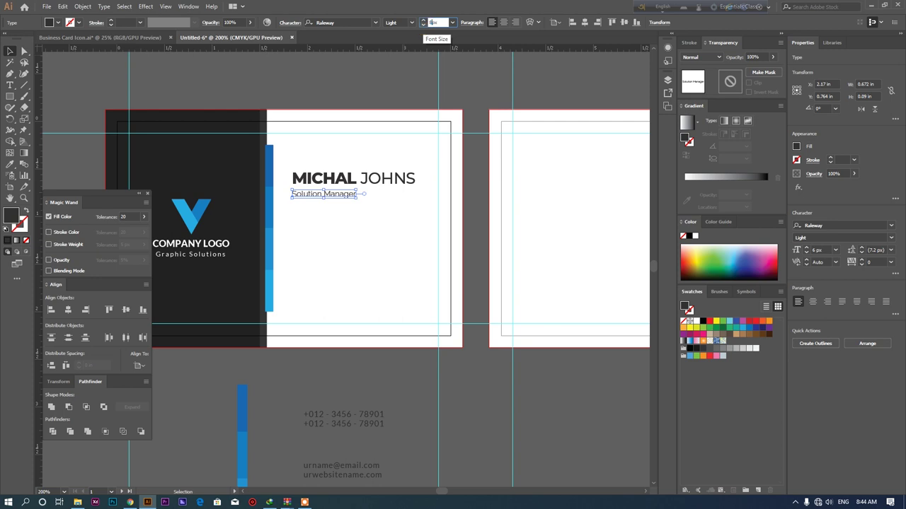
type("8")
key("Return")
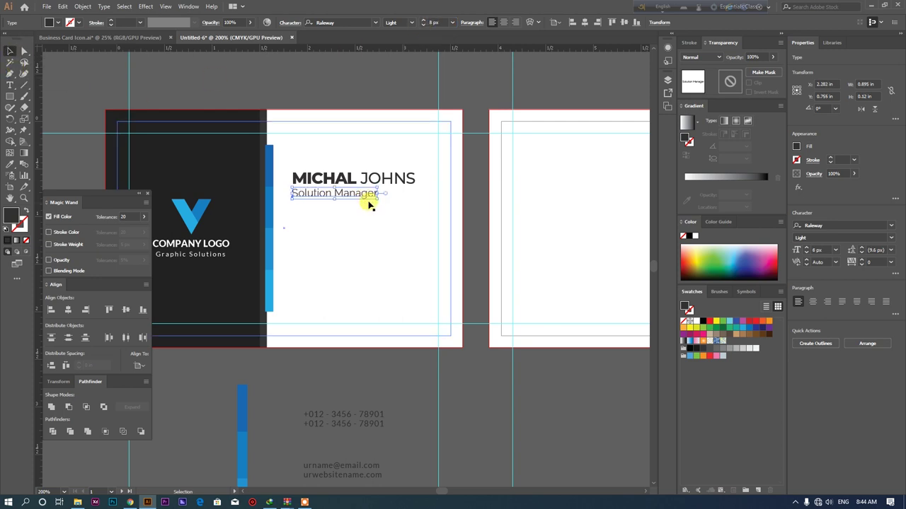
Step: Return to the business card document and move the name/title block up and right
left_click_drag(370, 177, 370, 164)
key("alt+Tab")
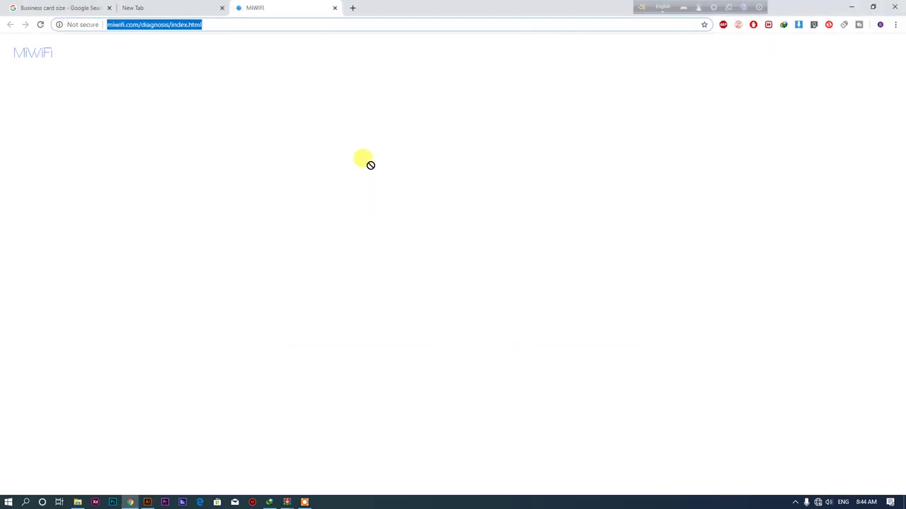
left_click(145, 503)
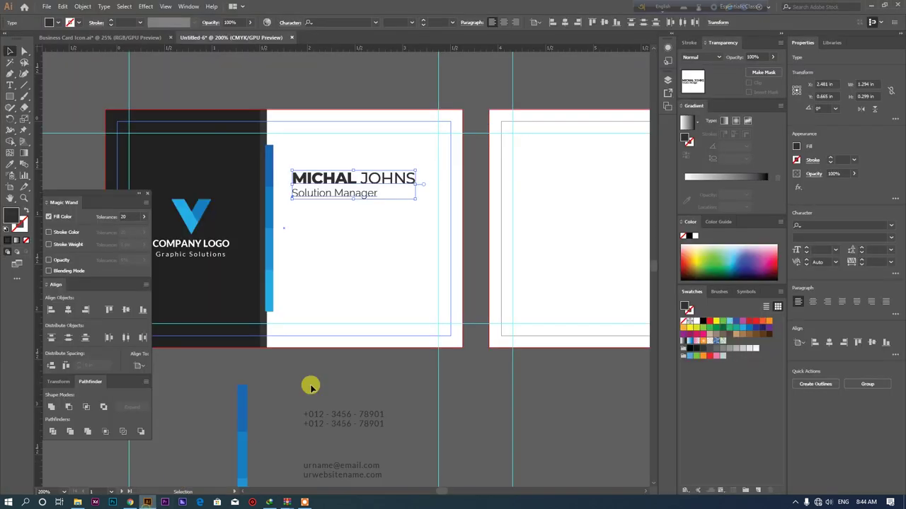
left_click_drag(355, 192, 369, 174)
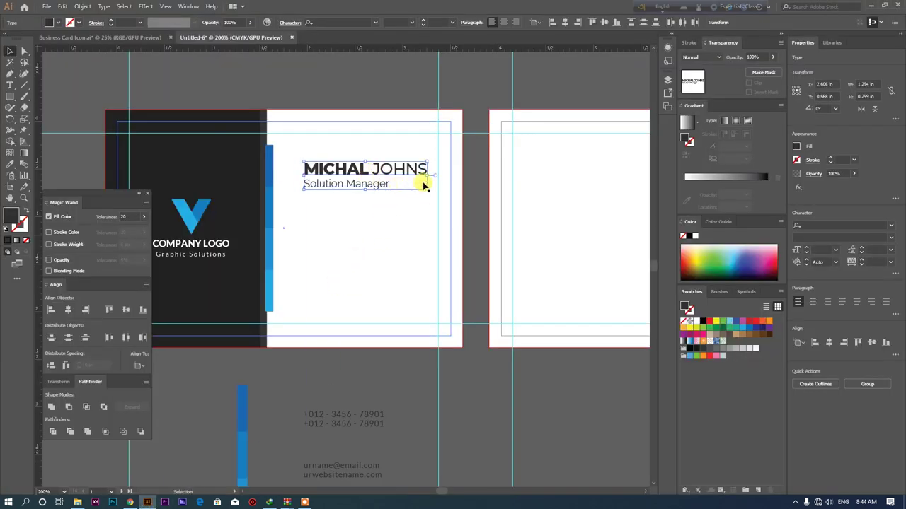
left_click(409, 63)
Step: Set the Solution Manager title back to 6 pt and select it with the name
left_click(352, 168)
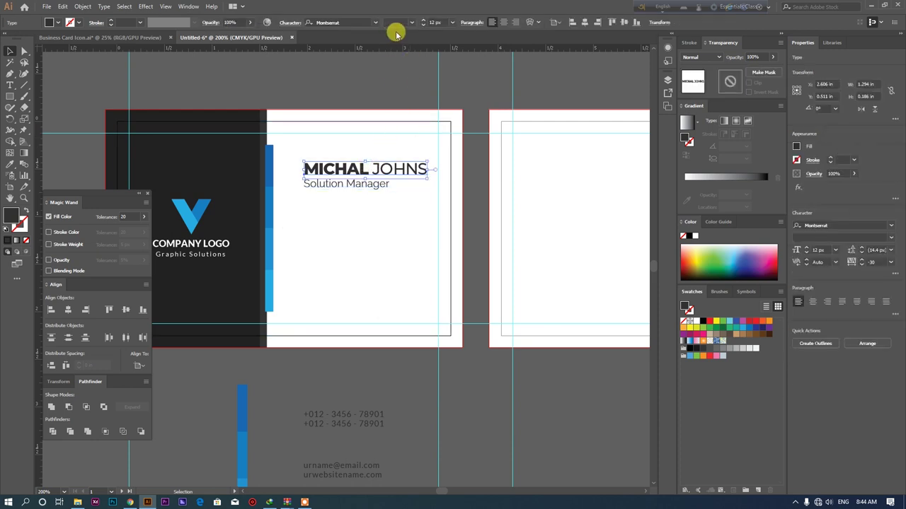
scroll(441, 27, "down", 2)
left_click(362, 186)
scroll(439, 19, "down", 1)
scroll(435, 20, "down", 1)
left_click(396, 92)
scroll(348, 176, "up", 2)
scroll(348, 184, "up", 2)
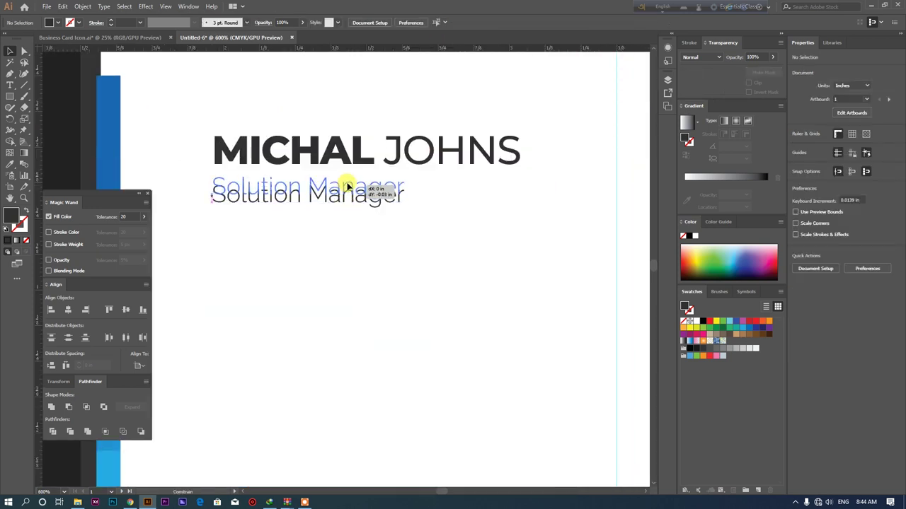
left_click(347, 189)
left_click(352, 150, "shift")
scroll(350, 151, "down", 2)
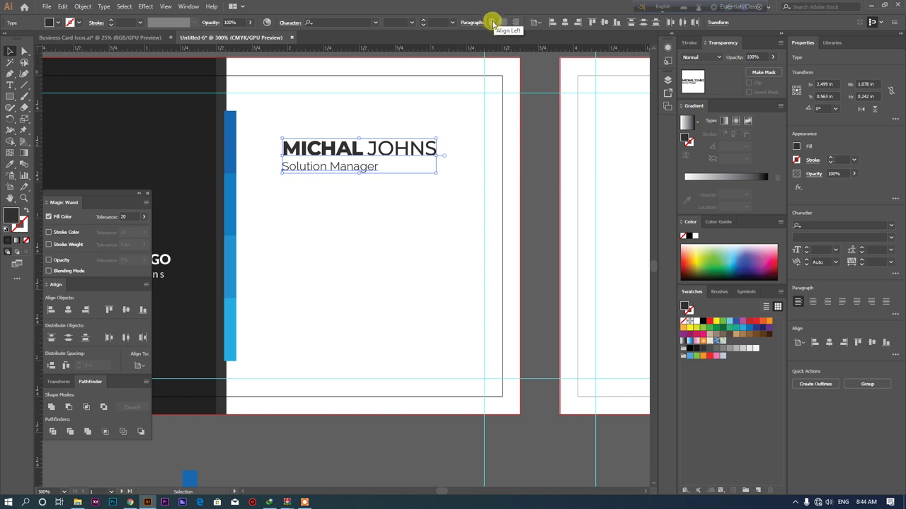
Step: Left-align the name and title, then clear the placeholder name text
left_click(493, 22)
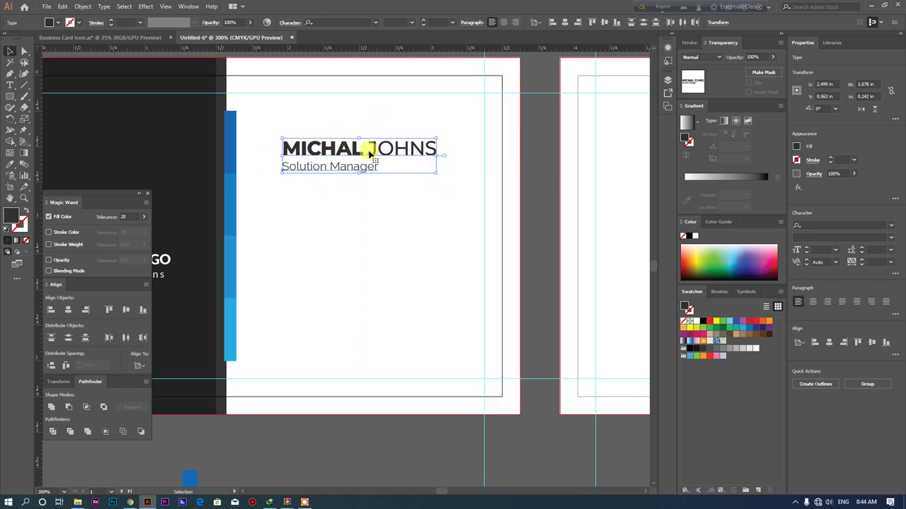
left_click(11, 84)
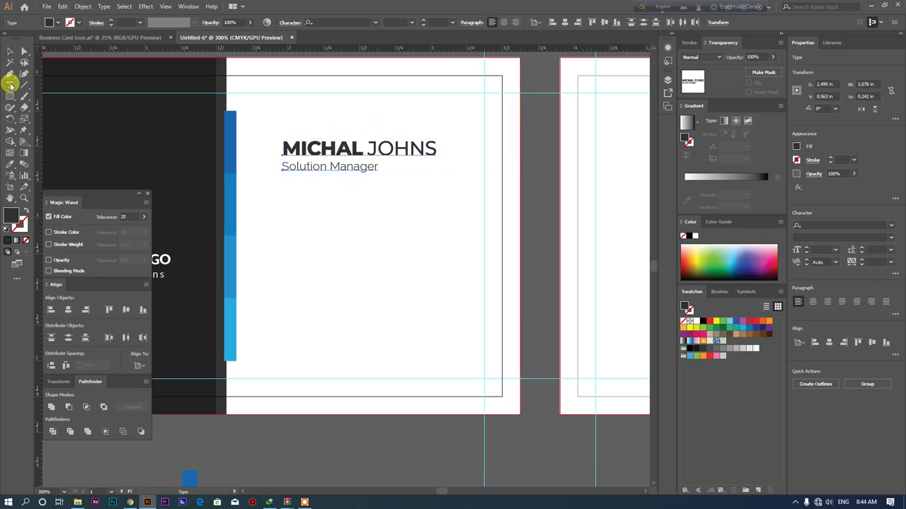
left_click(369, 147)
key("ctrl+a")
key("BackSpace")
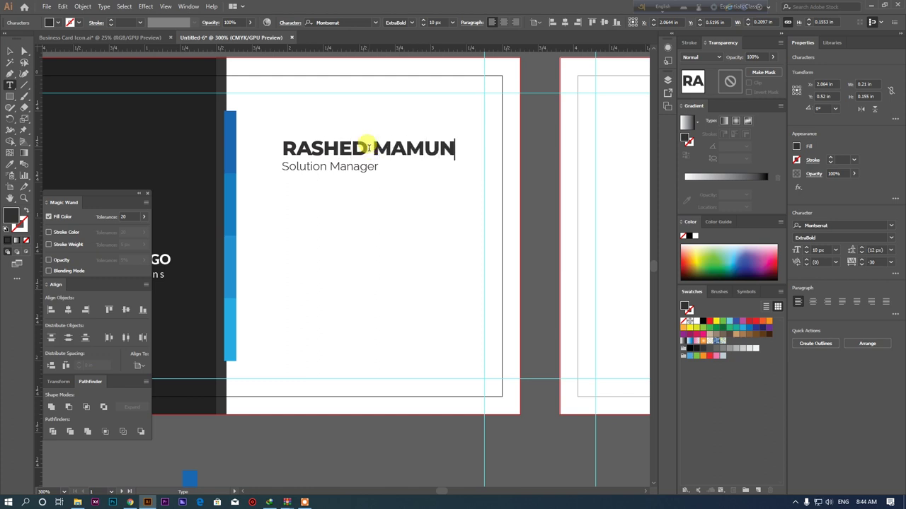
Step: Set the new surname to Montserrat Medium, leaving the first name ExtraBold
left_click_drag(373, 146, 460, 147)
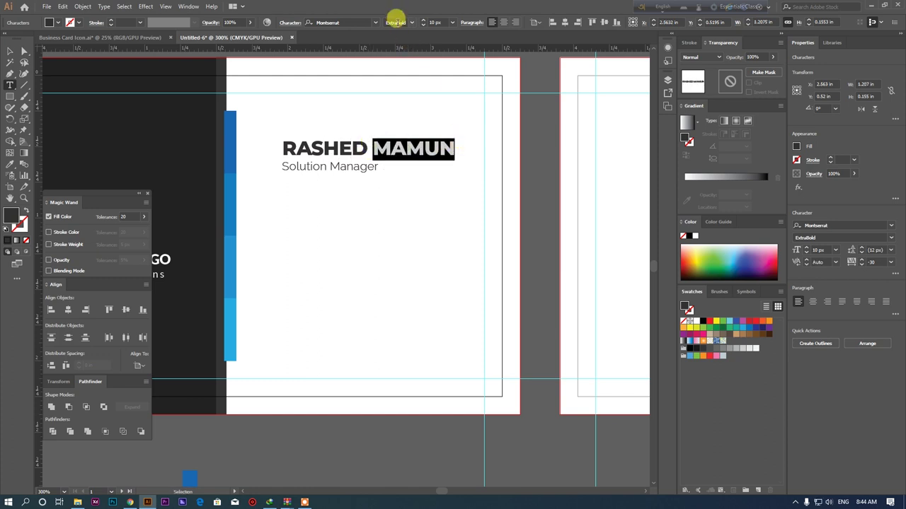
left_click(413, 24)
left_click(402, 118)
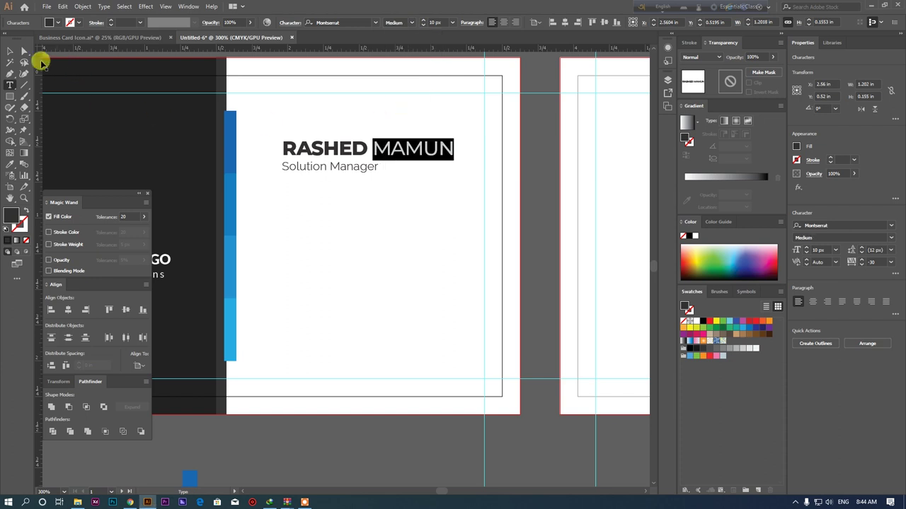
left_click(9, 51)
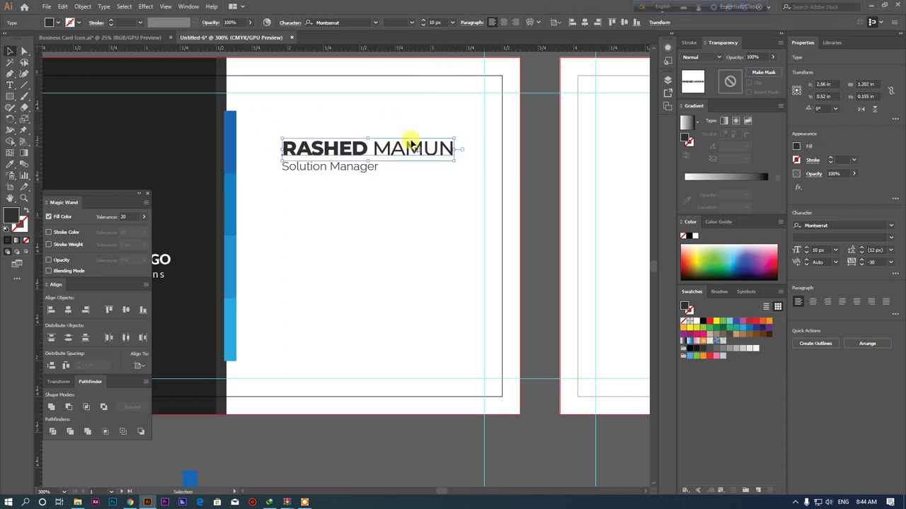
left_click(540, 158)
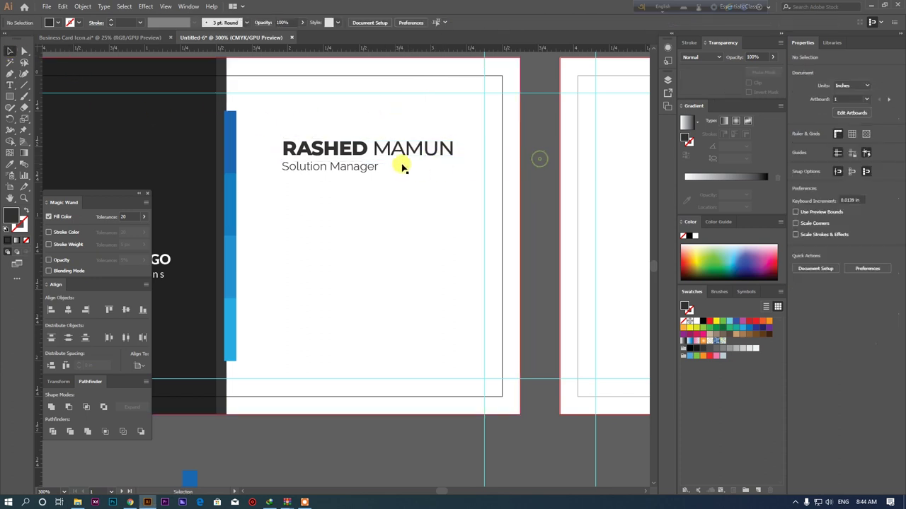
left_click(351, 170)
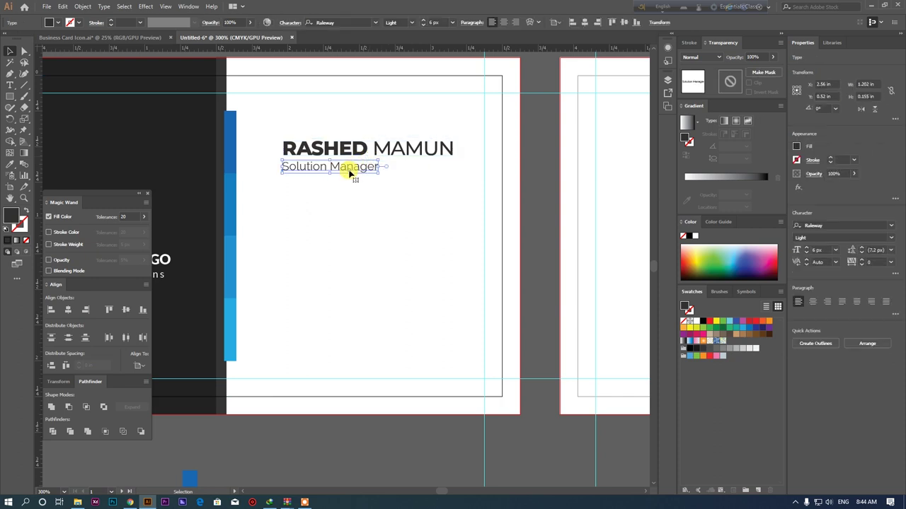
Step: Bring the whole Business Card Icon.ai reference card into view, showing icons, contacts and QR code
left_click(524, 165)
scroll(327, 186, "down", 5)
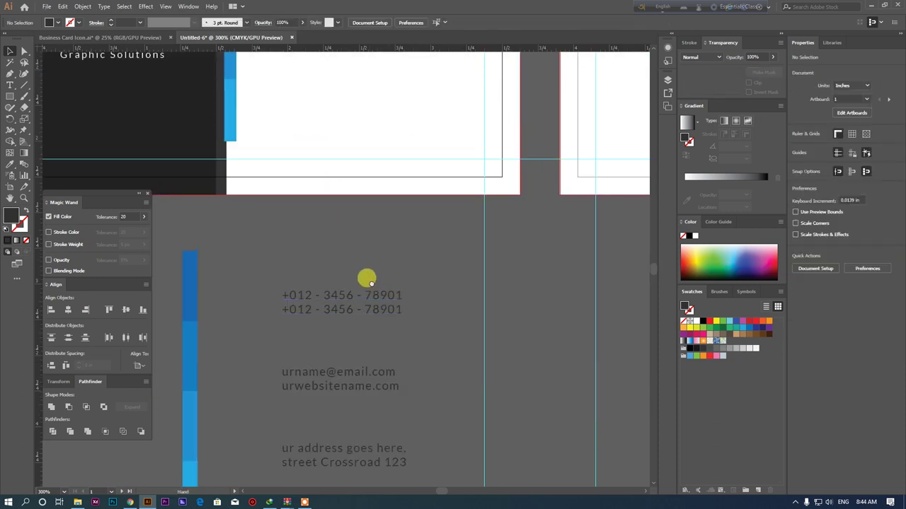
scroll(367, 281, "down", 3)
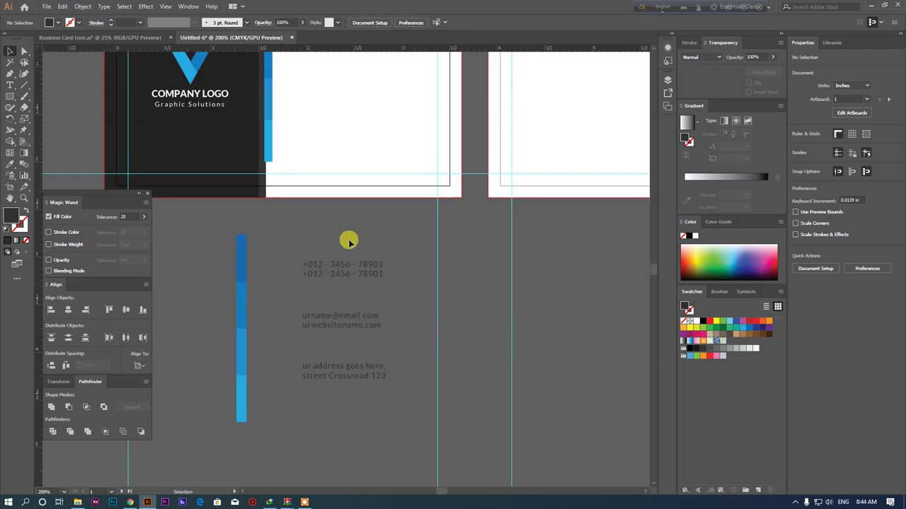
scroll(349, 242, "up", 3)
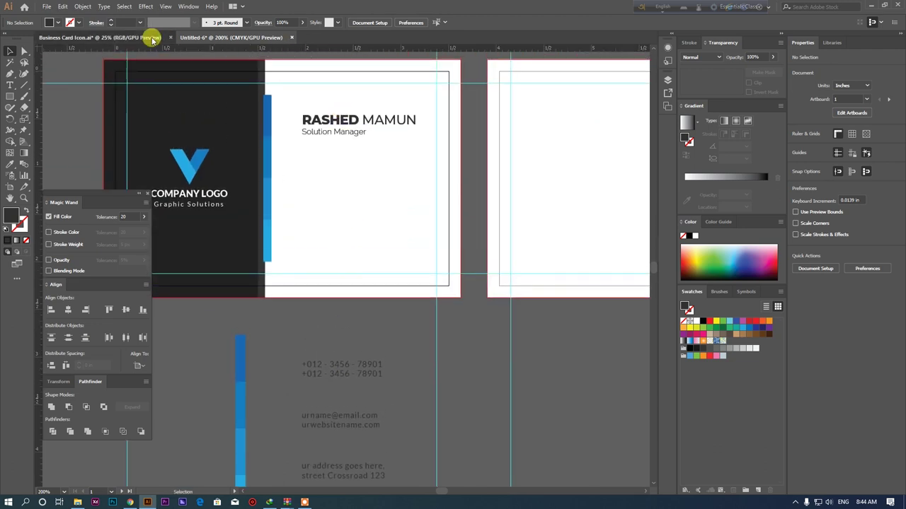
left_click(152, 39)
scroll(517, 73, "up", 3)
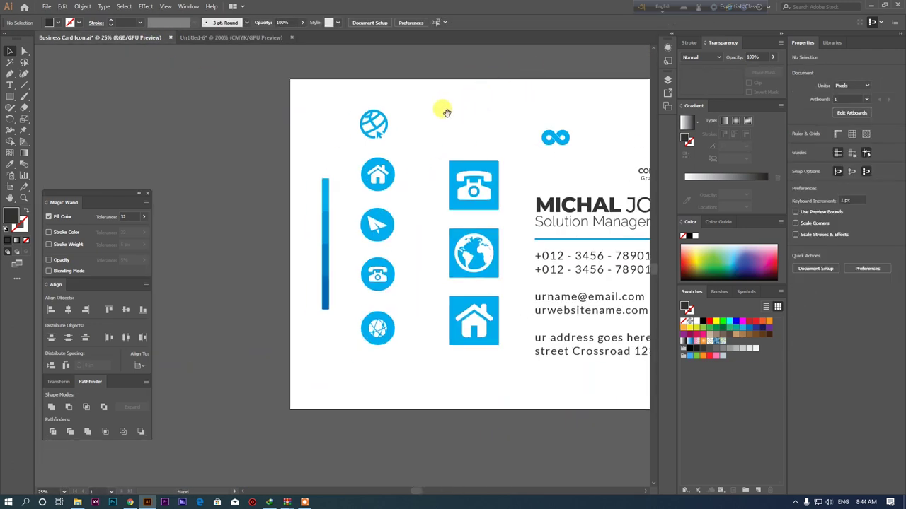
left_click_drag(446, 113, 409, 124)
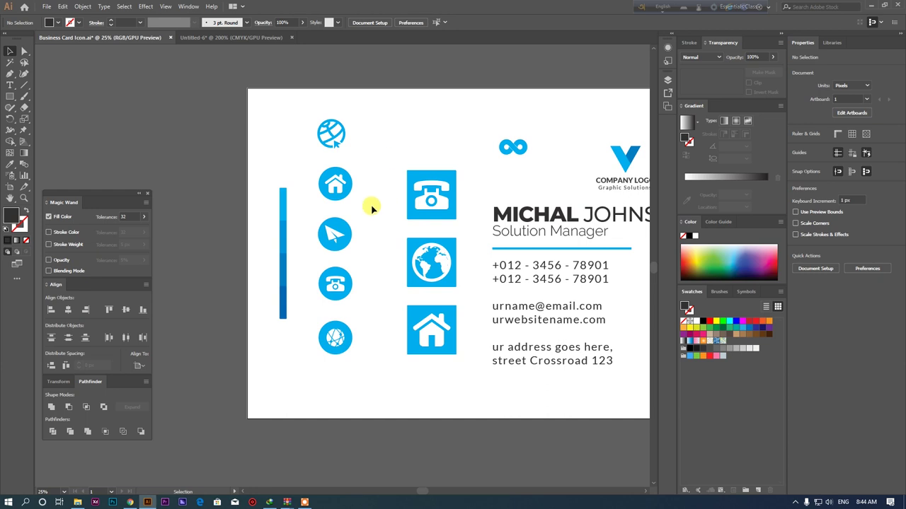
left_click_drag(529, 217, 415, 203)
left_click(446, 232)
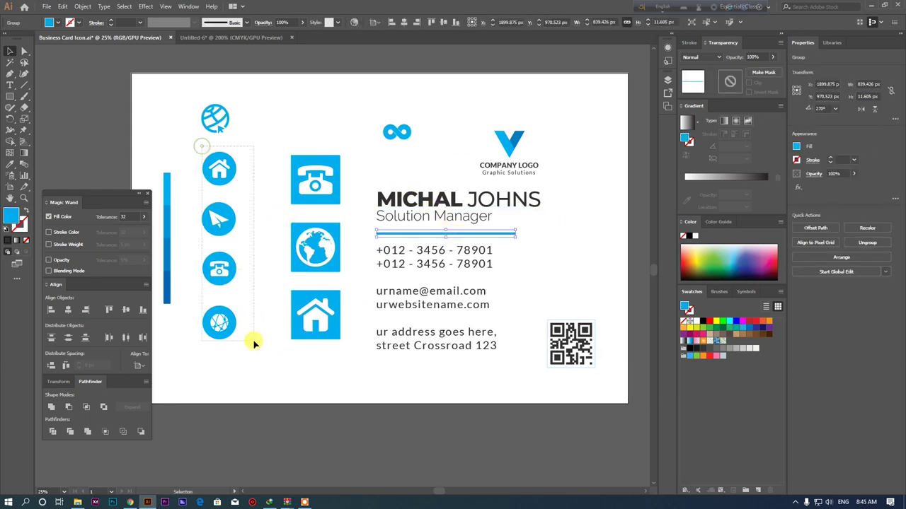
Step: Copy the column of four round blue contact icons into Untitled-6, scaled down onto the card
left_click_drag(207, 147, 252, 340)
mouse_move(234, 250)
left_mouse_down()
mouse_move(222, 39)
mouse_move(425, 186)
left_mouse_up()
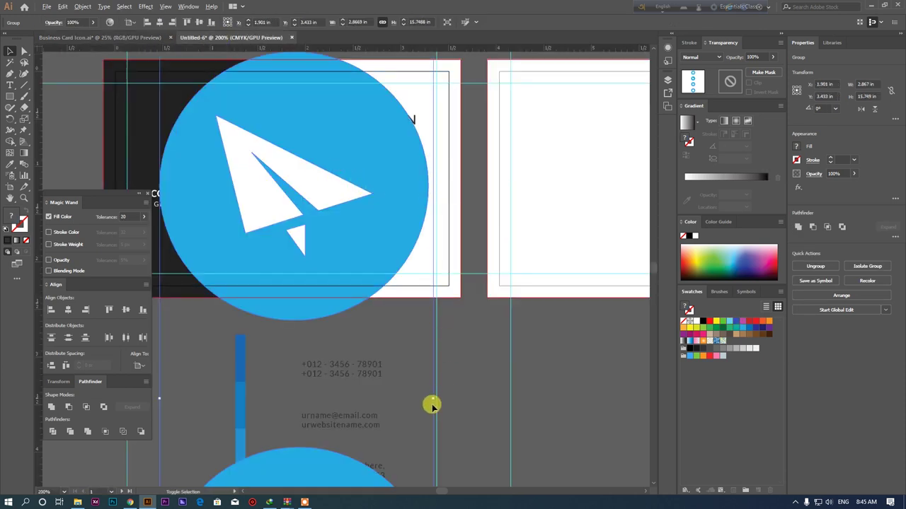
mouse_move(429, 396)
left_mouse_down()
mouse_move(293, 386)
mouse_move(290, 314)
mouse_move(312, 191)
mouse_move(305, 177)
left_mouse_up()
Step: Line the icon column up beneath the name and title beside the blue bar
left_click(338, 121)
left_click_drag(341, 124, 328, 111)
left_click(310, 155)
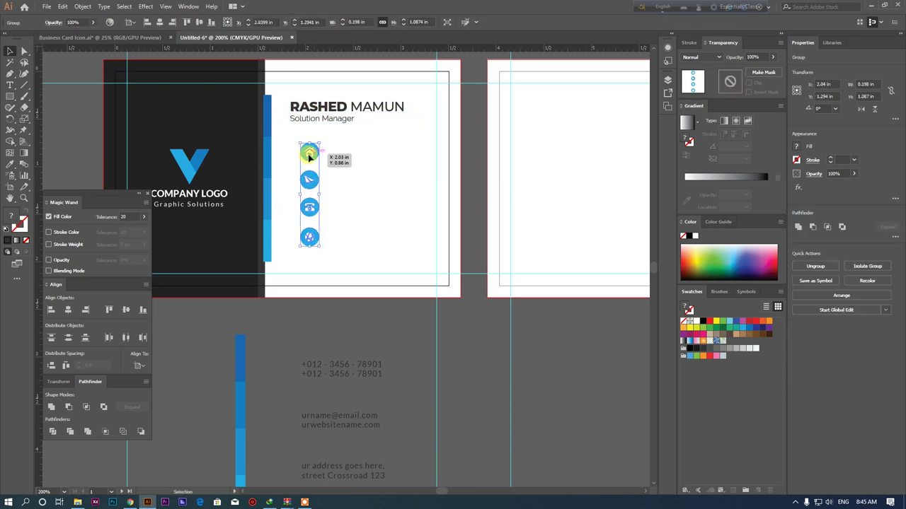
left_click_drag(312, 170, 303, 170)
left_click(312, 113, "shift")
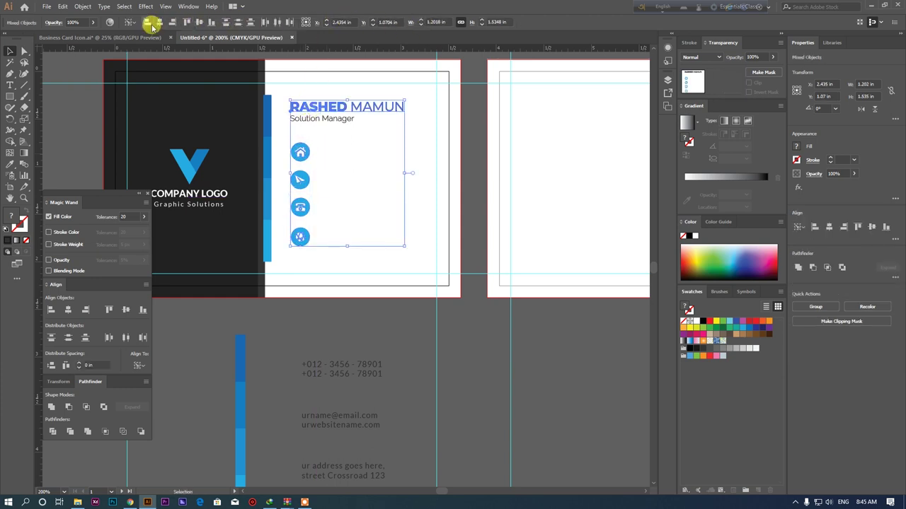
Step: Place the phone number text onto the card beside the phone icon
left_click(332, 332)
left_click_drag(344, 368, 369, 181)
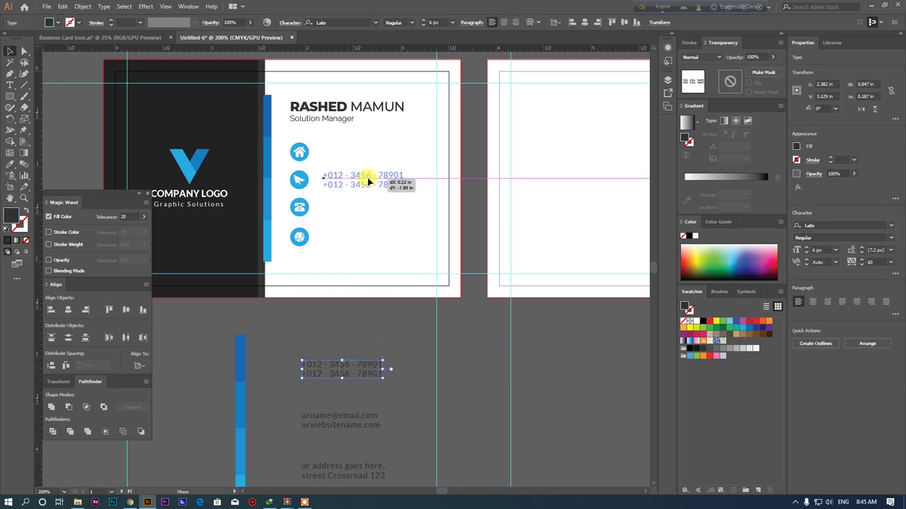
left_click_drag(367, 181, 365, 210)
left_click(306, 212, "shift")
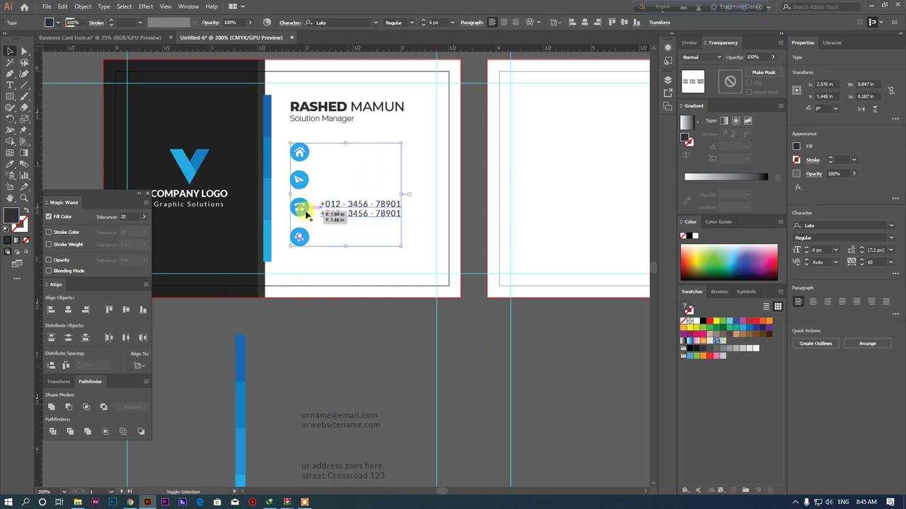
right_click(300, 210)
left_click(269, 344)
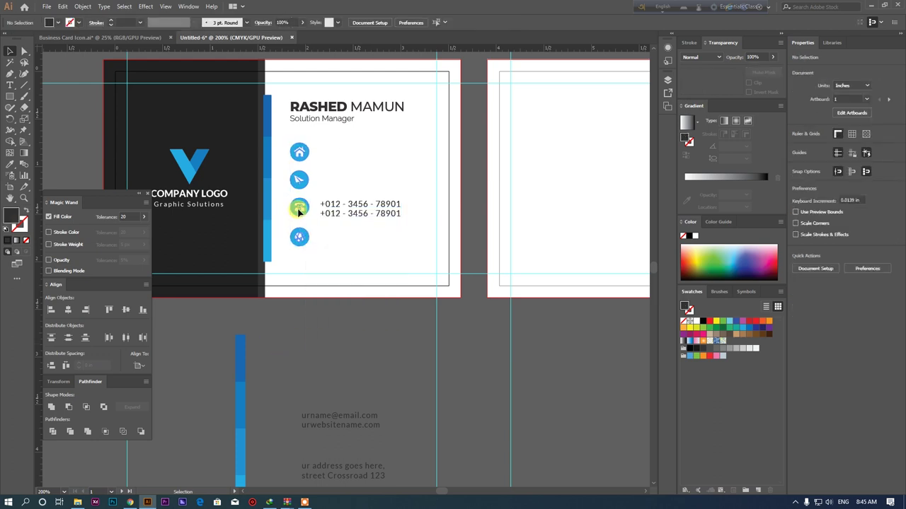
right_click(298, 212)
left_click(333, 291)
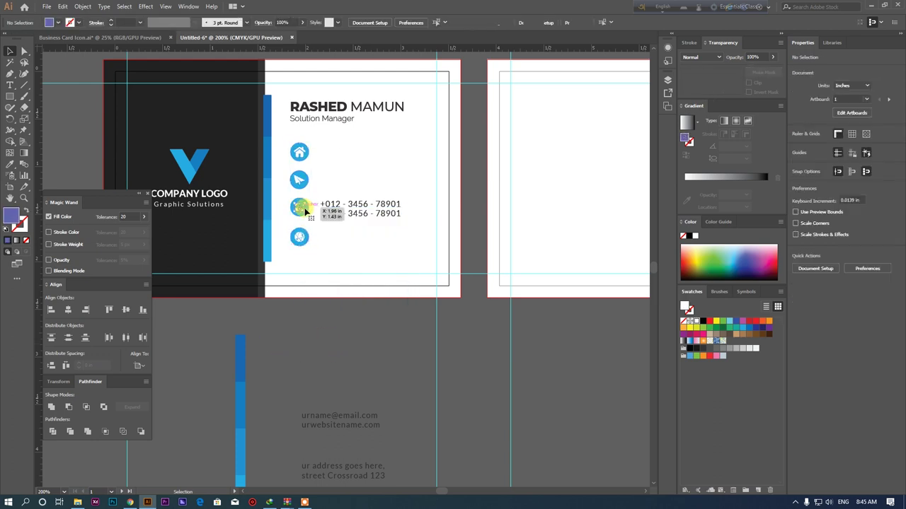
left_click(305, 210)
scroll(307, 211, "up", 2)
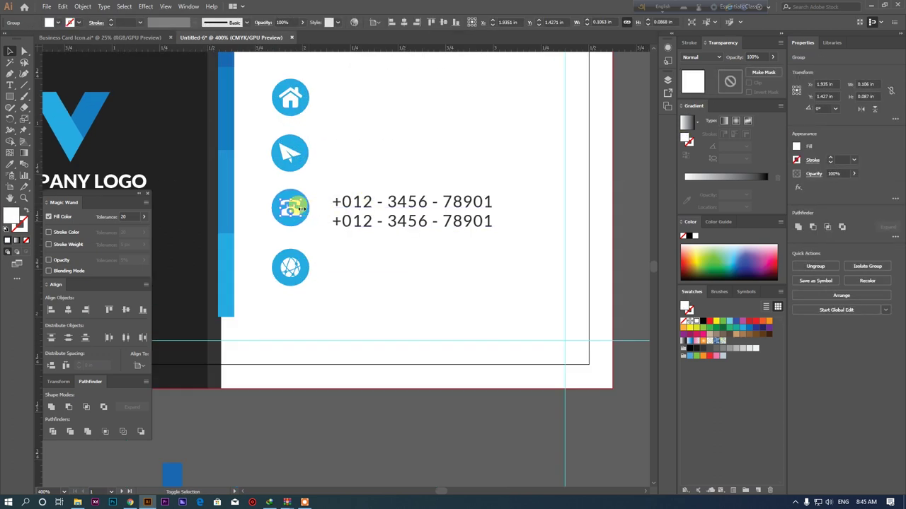
left_click(309, 212, "shift")
left_click(363, 202, "shift")
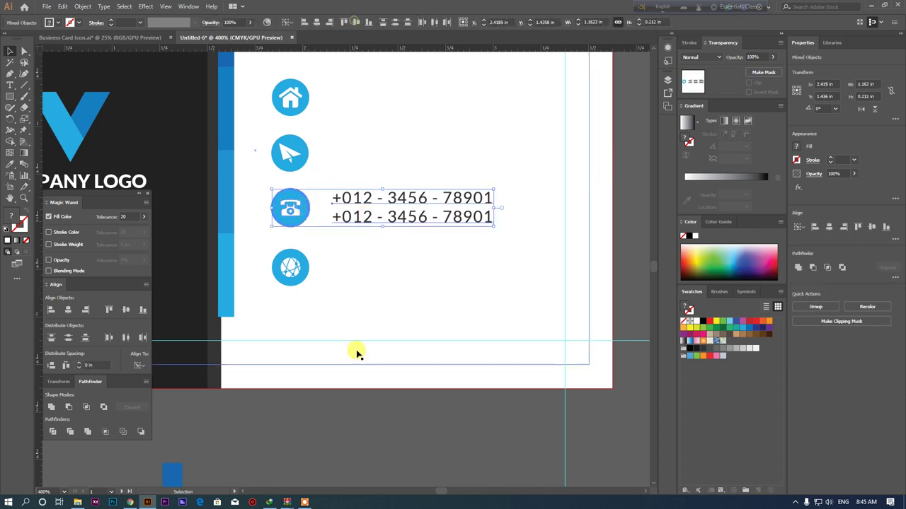
left_click(336, 393)
scroll(337, 393, "down", 2)
scroll(355, 421, "down", 3)
Step: Move the email/website text beside the globe icon, left-aligned with the phone lines and vertically centred
left_click_drag(334, 350, 347, 177)
scroll(330, 172, "up", 2)
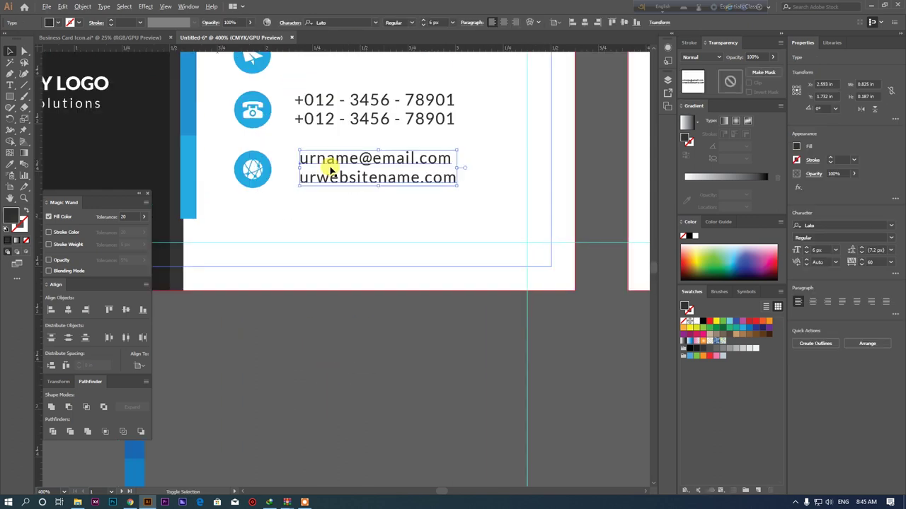
left_click(319, 120, "shift")
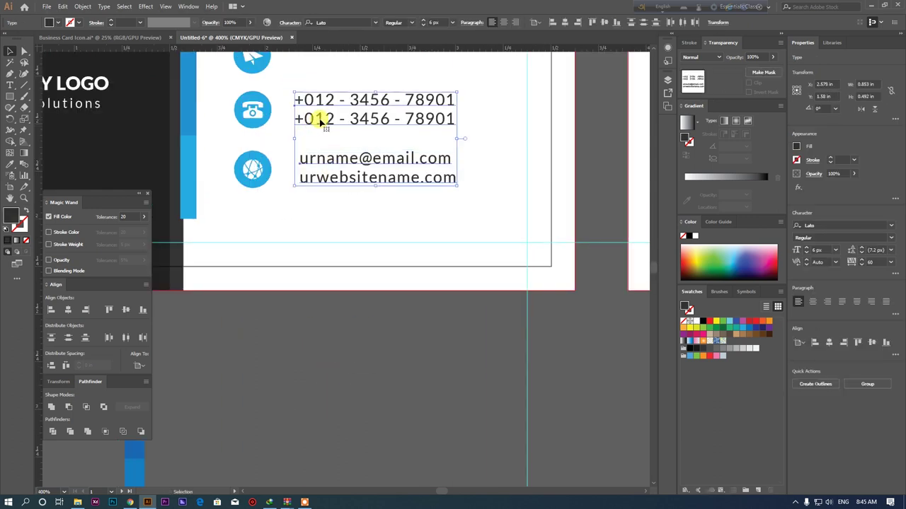
left_click(551, 22)
left_click(313, 378)
left_click(313, 158)
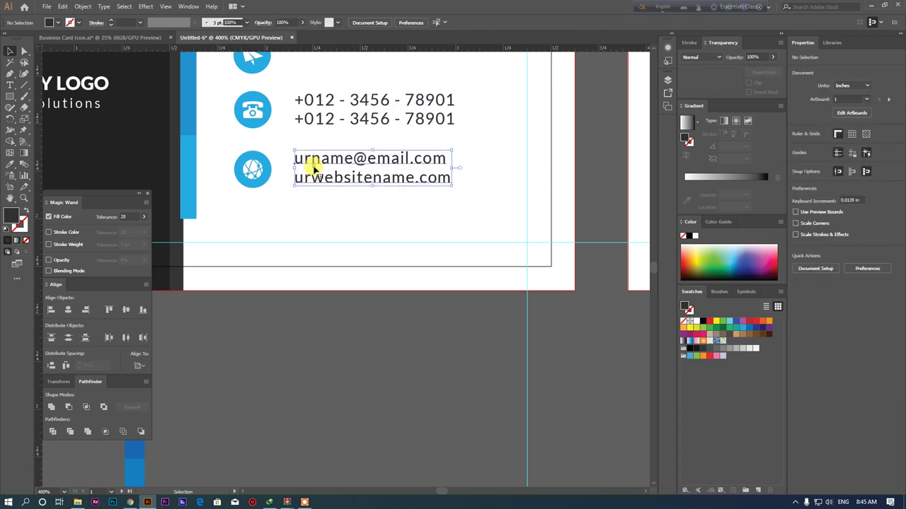
left_click(269, 181, "shift")
left_click(320, 170)
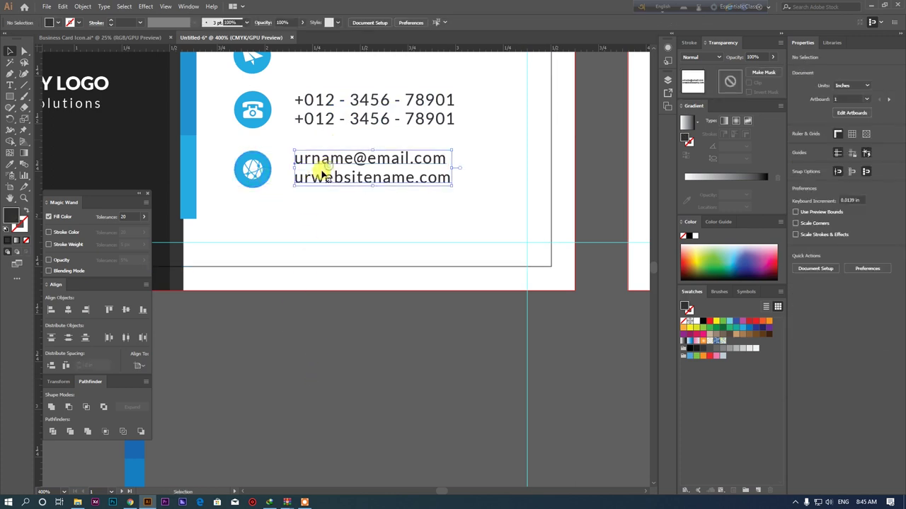
left_click(268, 179, "shift")
left_click(399, 48)
left_click(361, 23)
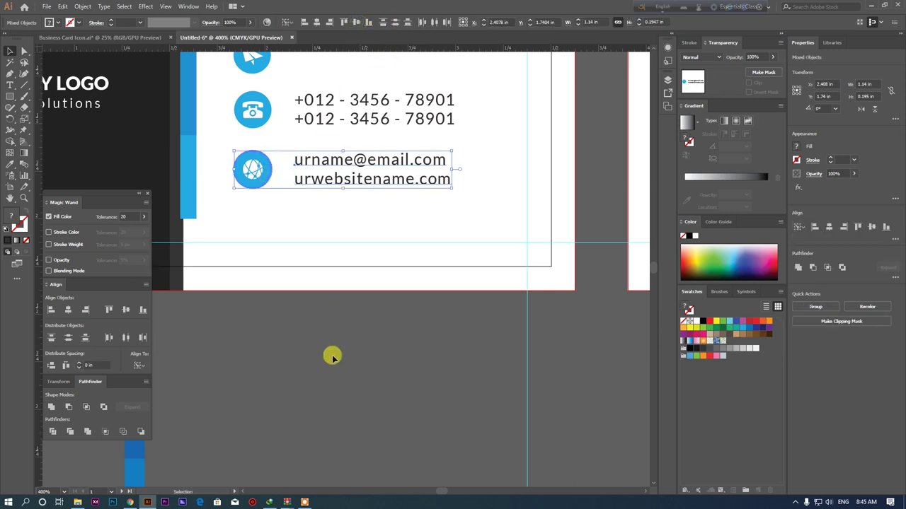
left_click(333, 357)
Step: Drag the address text onto the card beside the house icon
scroll(319, 309, "down", 1)
scroll(326, 297, "down", 3)
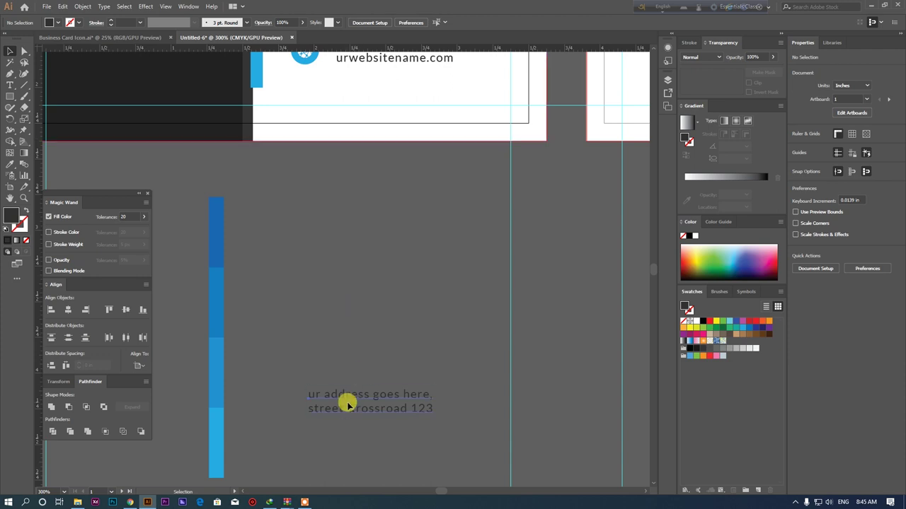
left_click_drag(347, 405, 350, 293)
scroll(350, 293, "up", 4)
mouse_move(333, 415)
left_mouse_down()
mouse_move(344, 444)
mouse_move(389, 90)
left_mouse_up()
left_click(301, 95, "shift")
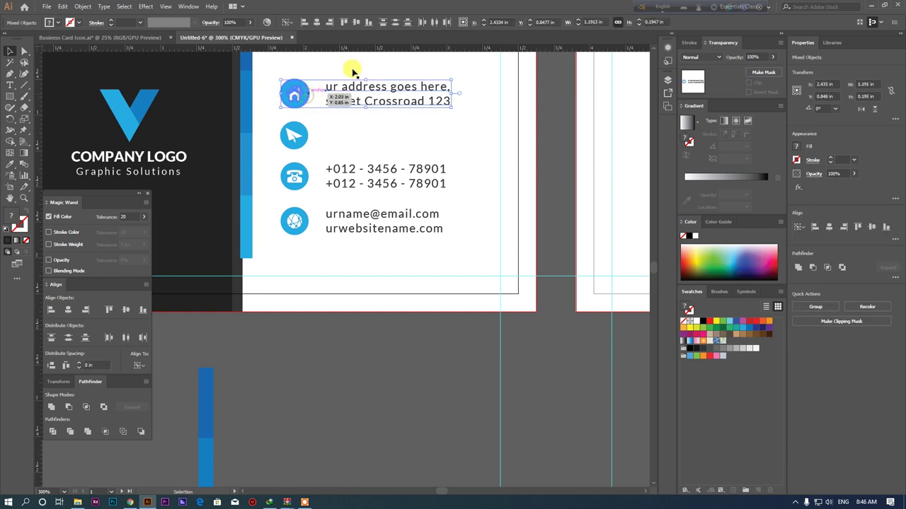
left_click(327, 368)
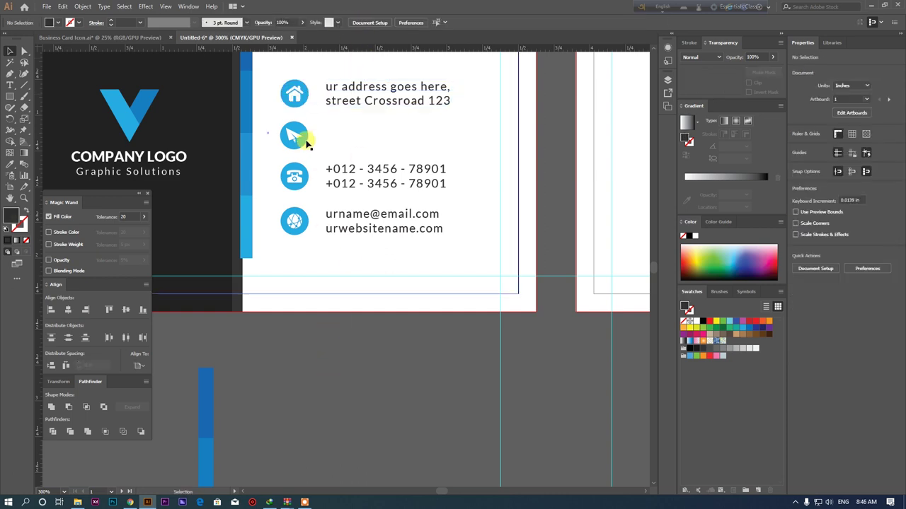
Step: Delete the paper-plane icon, both its blue circle and white plane shape
left_click(300, 140)
key("Delete")
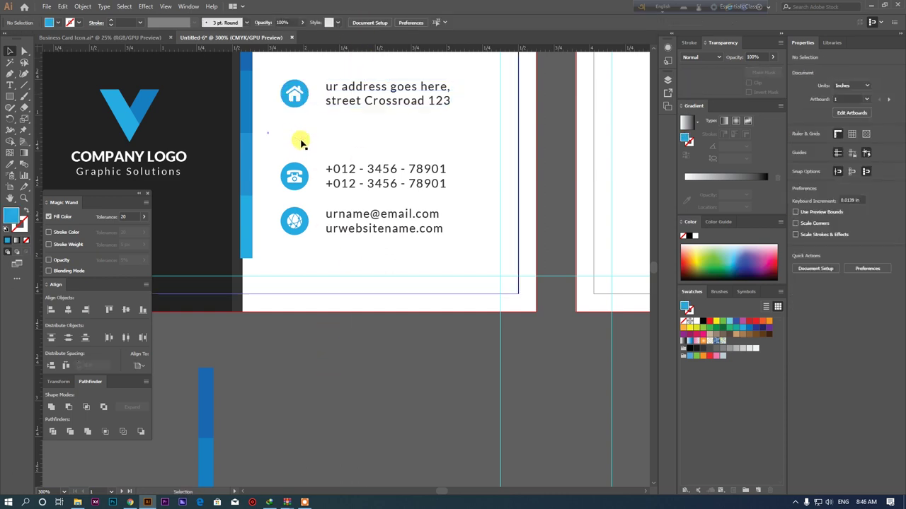
left_click(296, 137)
key("Delete")
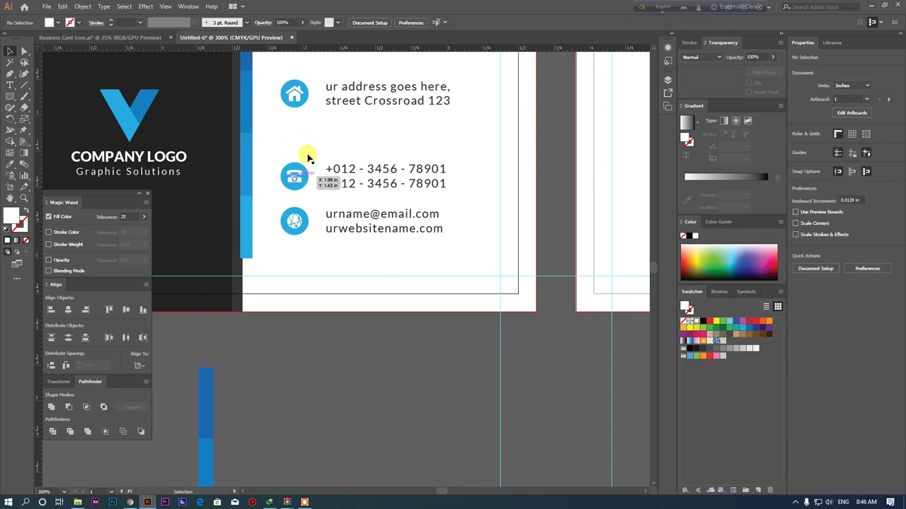
left_click(517, 290)
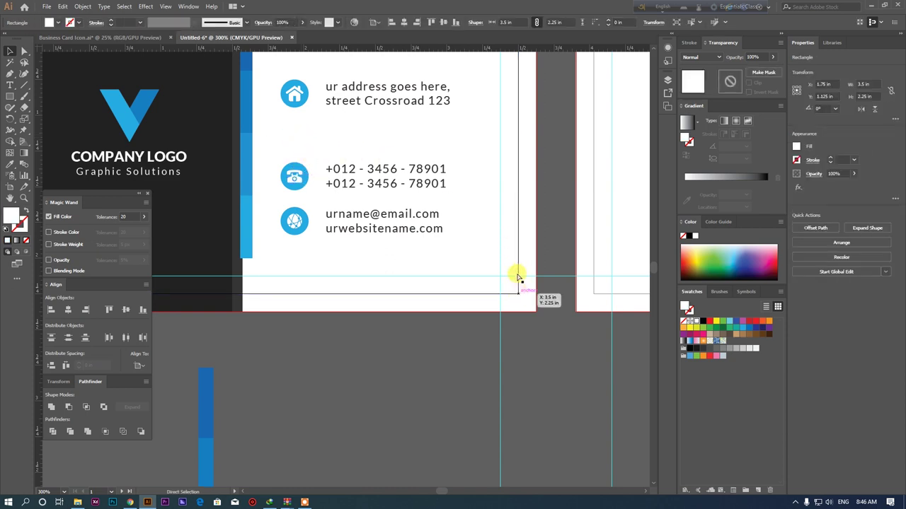
Step: Move the phone and email rows up beneath the address row
left_click(399, 243)
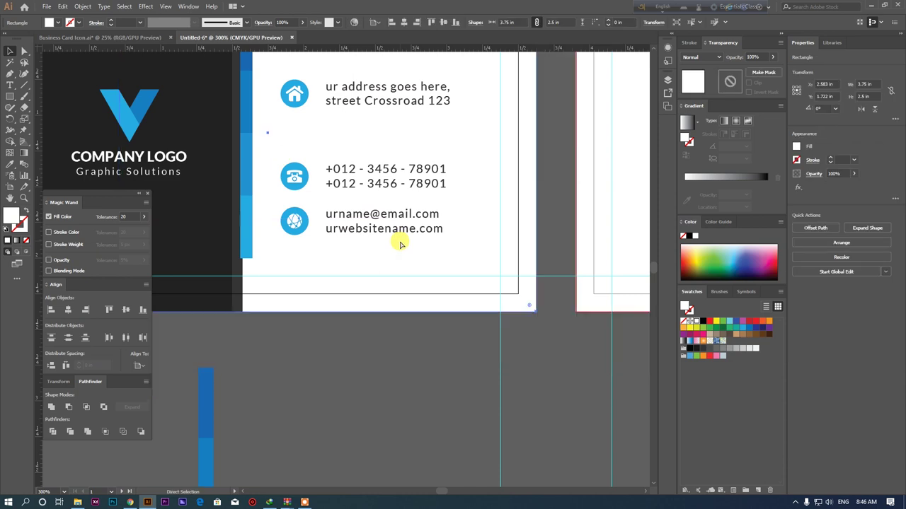
left_click_drag(315, 163, 433, 256)
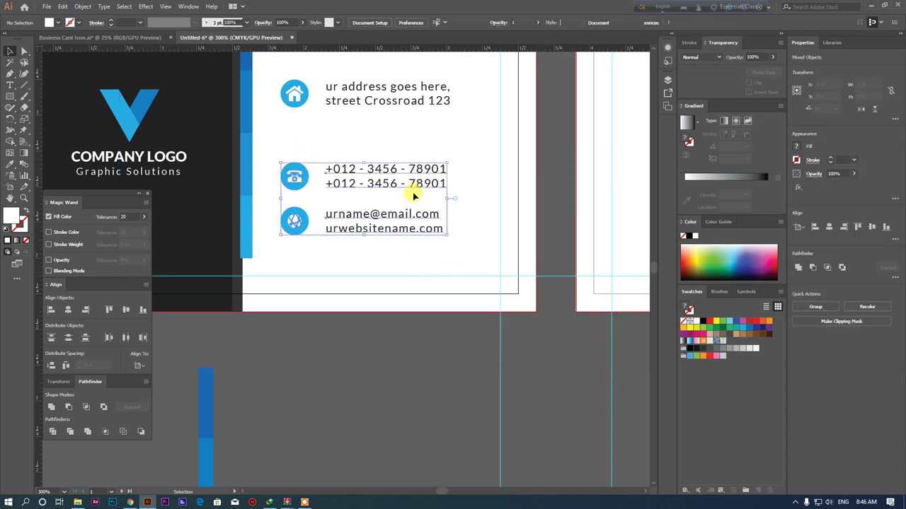
key("t")
left_click(412, 181)
left_click(11, 50)
left_click(448, 259)
left_click(414, 186)
left_click(413, 170)
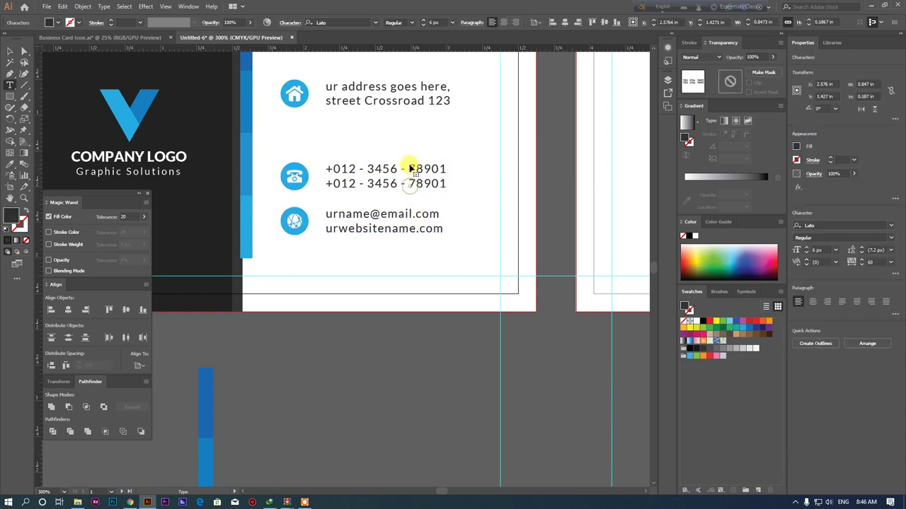
double_click(19, 53)
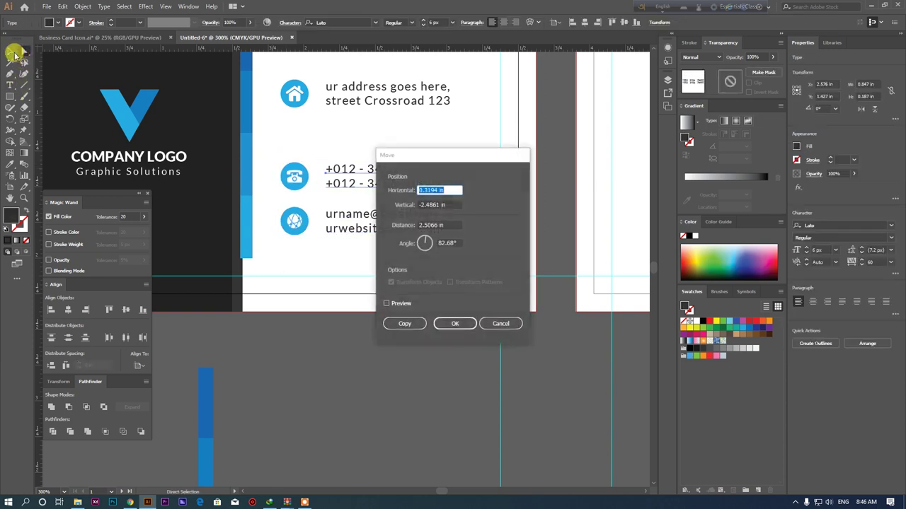
left_click(502, 324)
left_click_drag(277, 145, 474, 273)
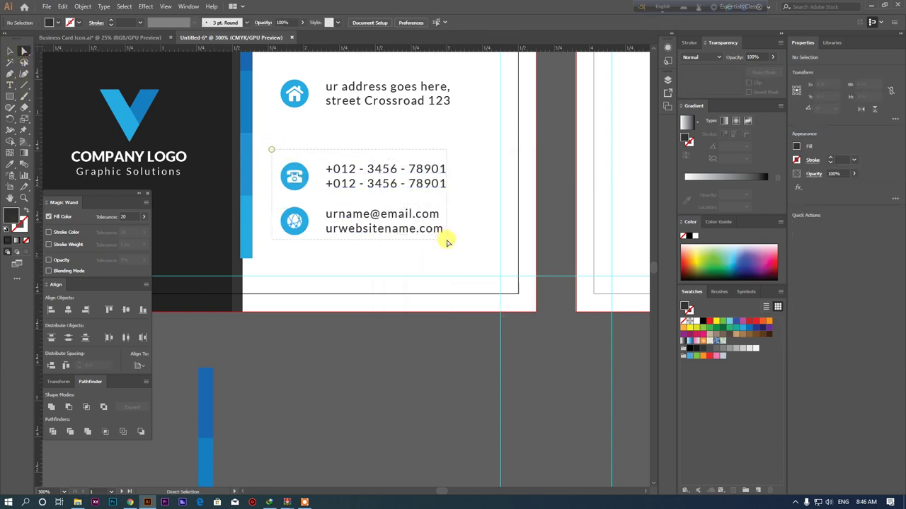
left_click_drag(377, 183, 377, 141)
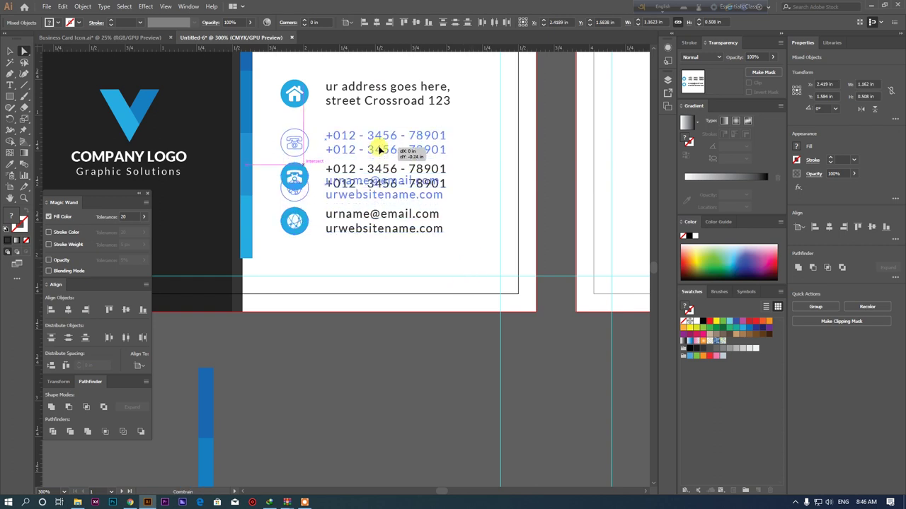
left_click(361, 217)
Step: Nudge the phone and email rows down, and fit the contact block below the name and title
scroll(335, 245, "up", 2)
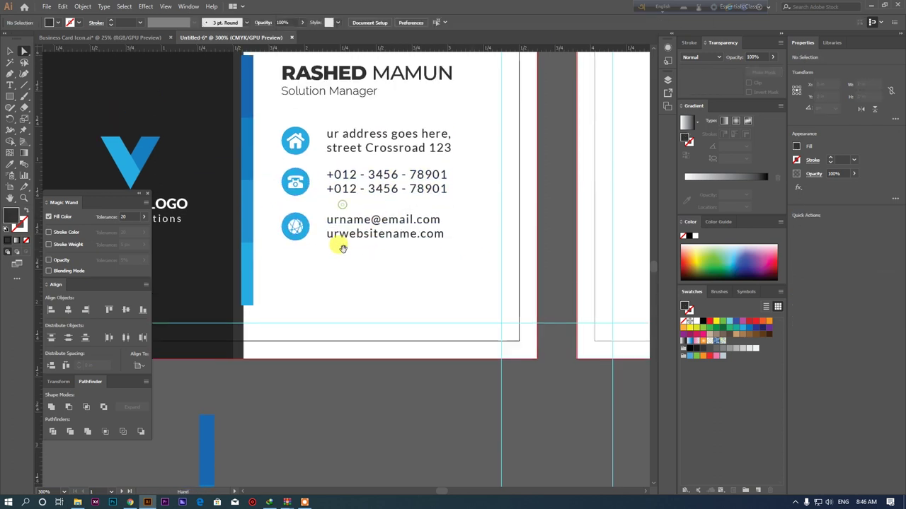
scroll(306, 181, "up", 2)
left_click_drag(264, 168, 467, 332)
left_click_drag(445, 177, 447, 186)
left_click(380, 330)
scroll(380, 330, "down", 1)
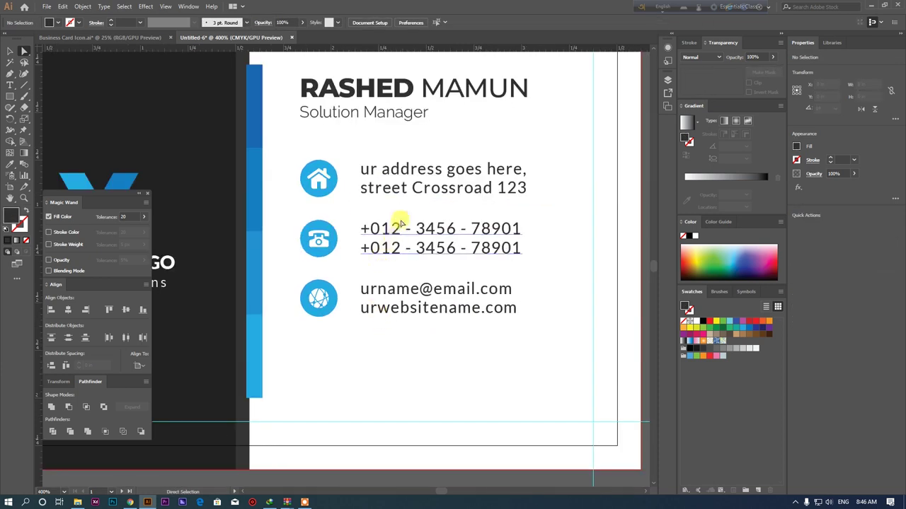
scroll(396, 231, "down", 2)
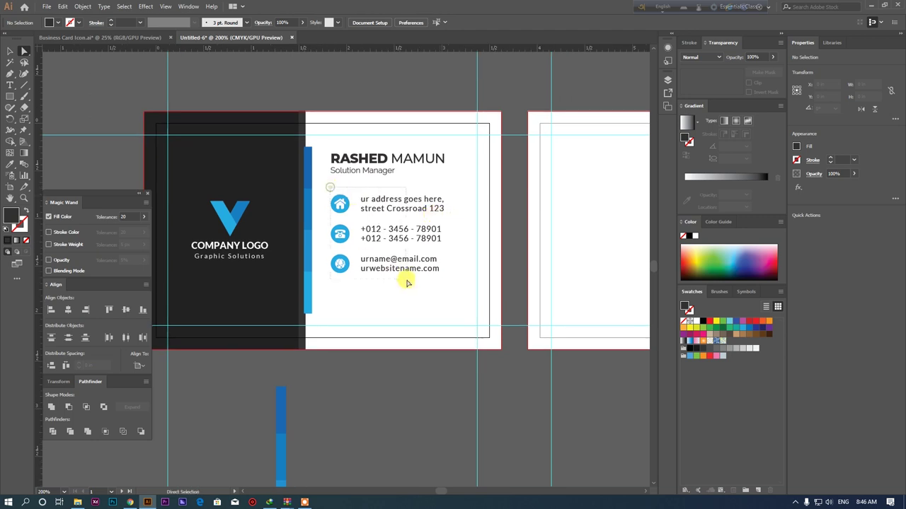
left_click_drag(415, 211, 415, 225)
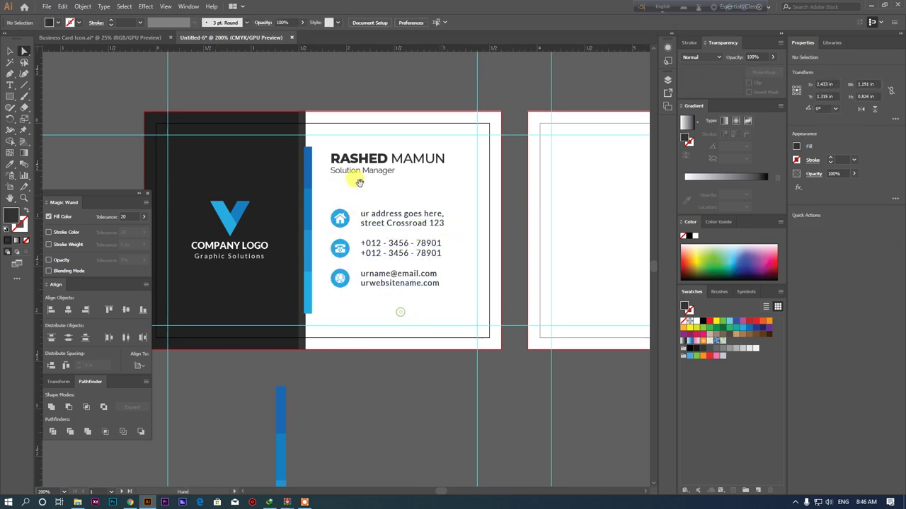
left_click_drag(366, 165, 373, 185)
Step: Zoom out to review the whole card layout, then zoom back in on the contact group
key("ctrl+shift+a")
key("ctrl+minus")
left_click_drag(423, 264, 437, 270)
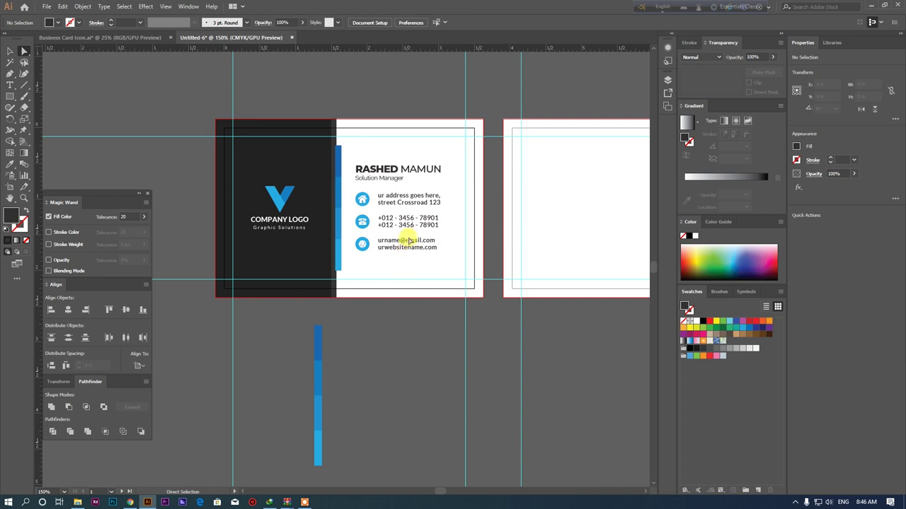
left_click(436, 264)
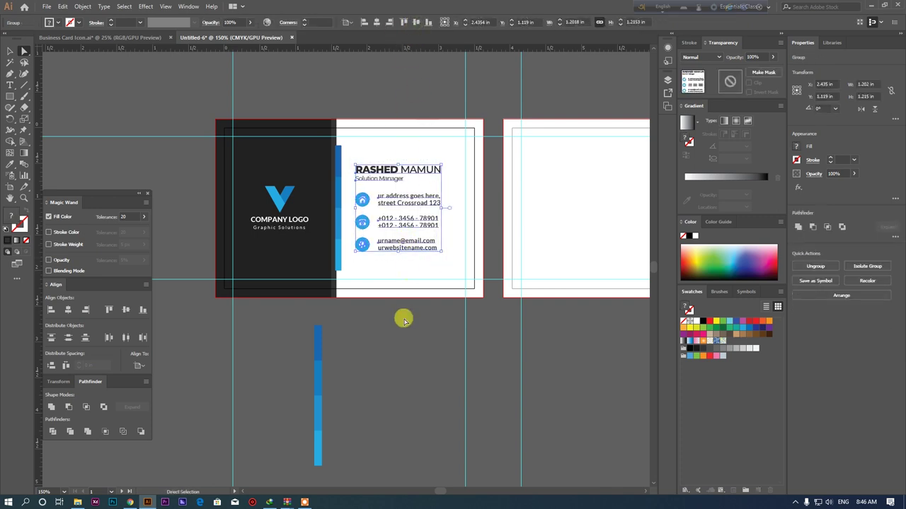
key("ctrl+shift+a")
key("ctrl+plus")
key("ctrl+plus")
left_click(13, 97)
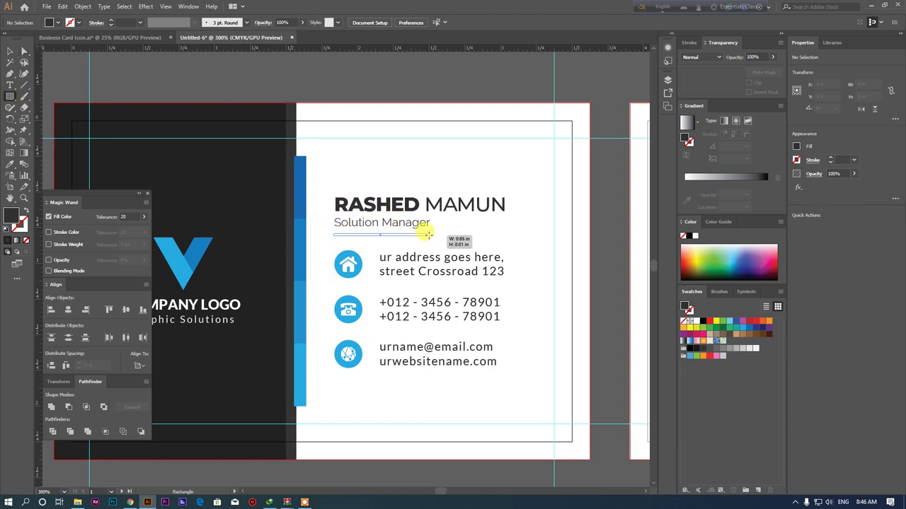
left_click_drag(339, 233, 441, 235)
left_click(12, 164)
left_click(300, 236)
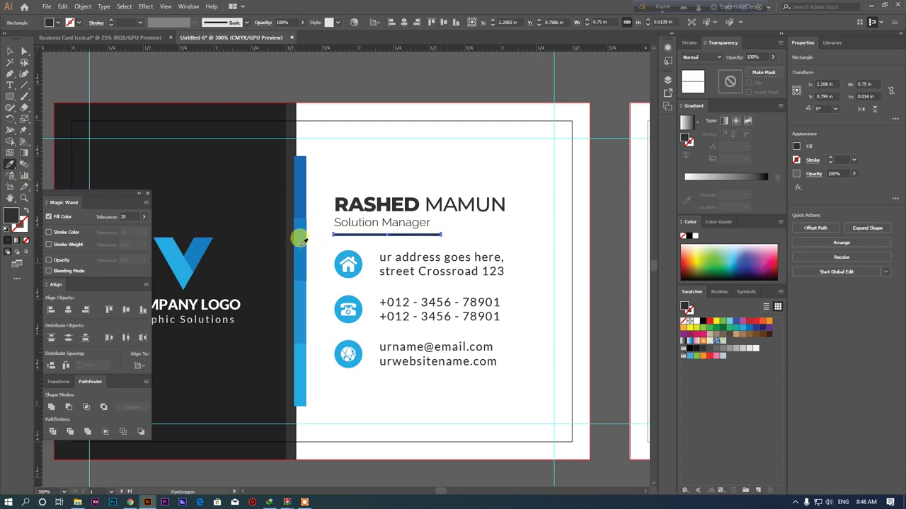
left_click(182, 263)
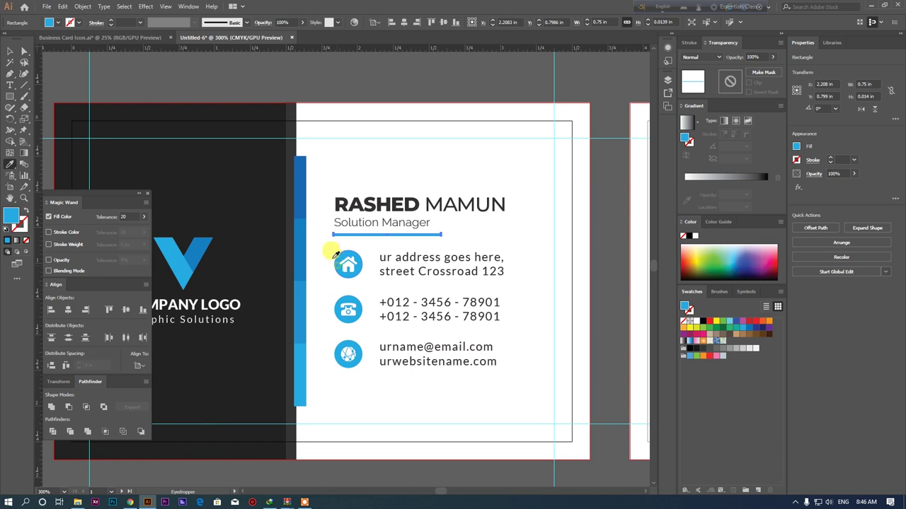
left_click(11, 51)
left_click(357, 71)
scroll(390, 111, "down", 1)
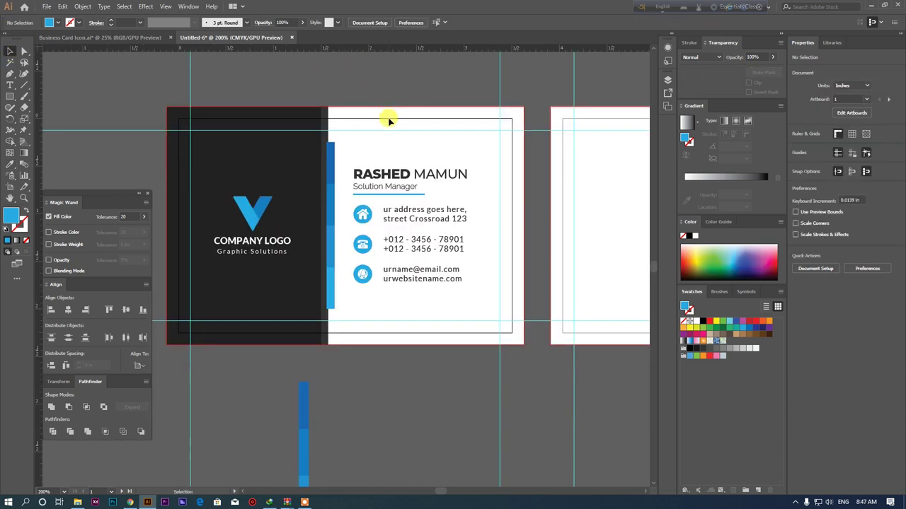
left_click_drag(500, 189, 449, 188)
scroll(450, 189, "up", 1)
scroll(472, 217, "left", 1)
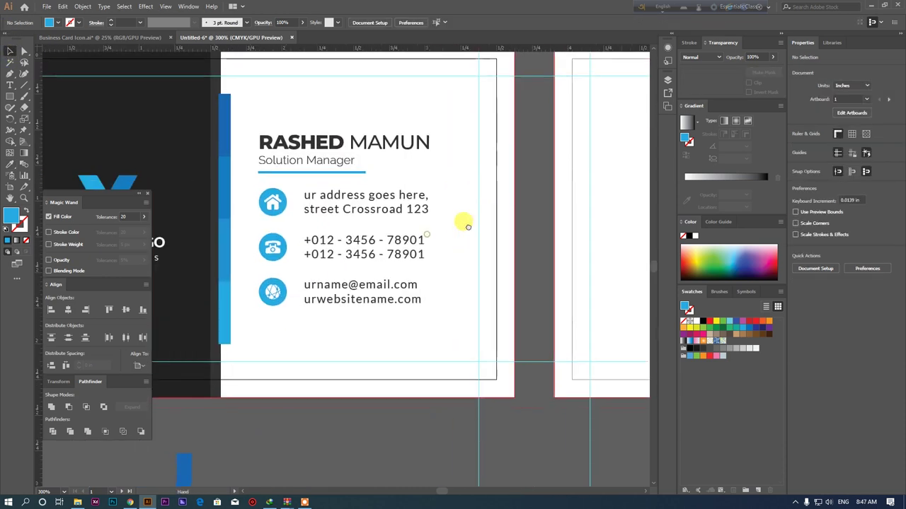
left_click(10, 98)
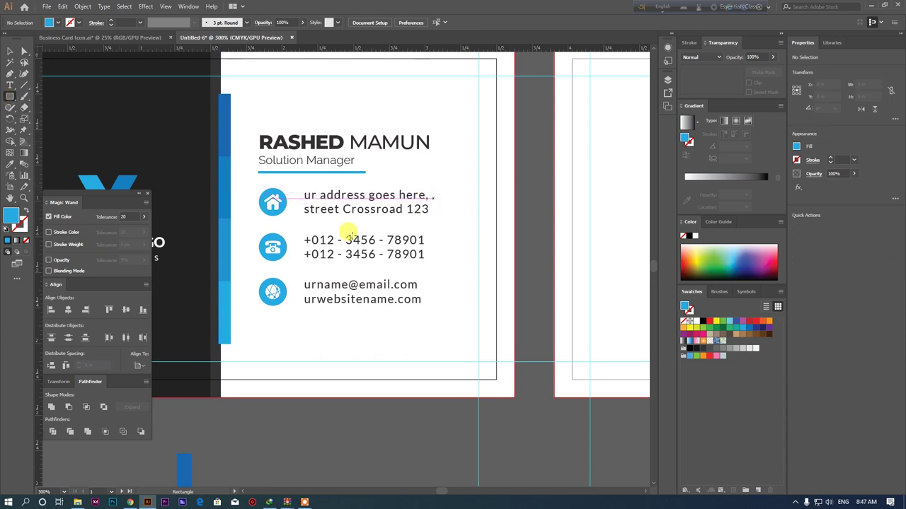
left_click_drag(305, 219, 322, 222)
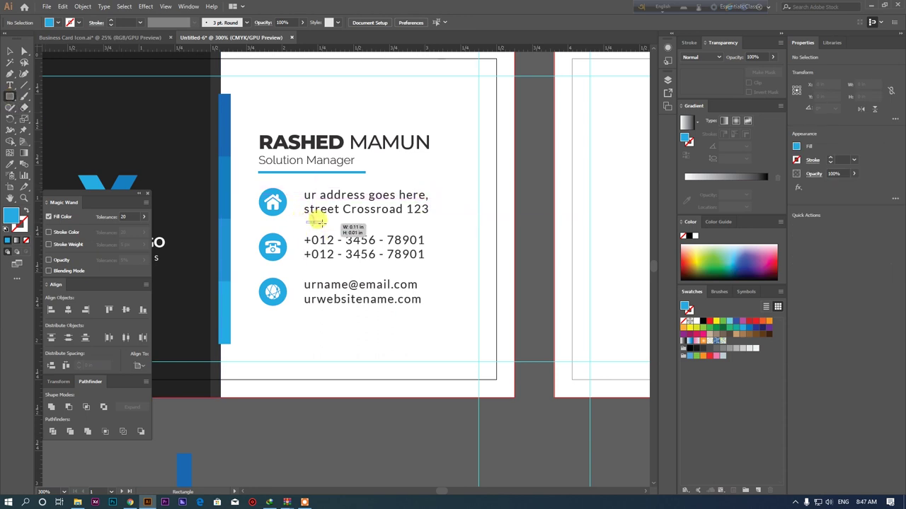
scroll(296, 233, "up", 2)
left_click_drag(338, 214, 341, 310)
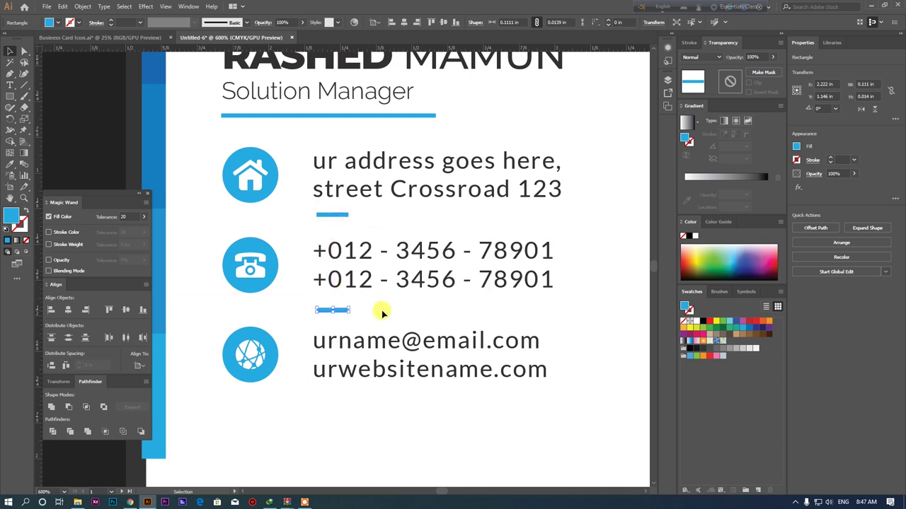
scroll(377, 311, "down", 2)
left_click(377, 312)
scroll(343, 295, "up", 2)
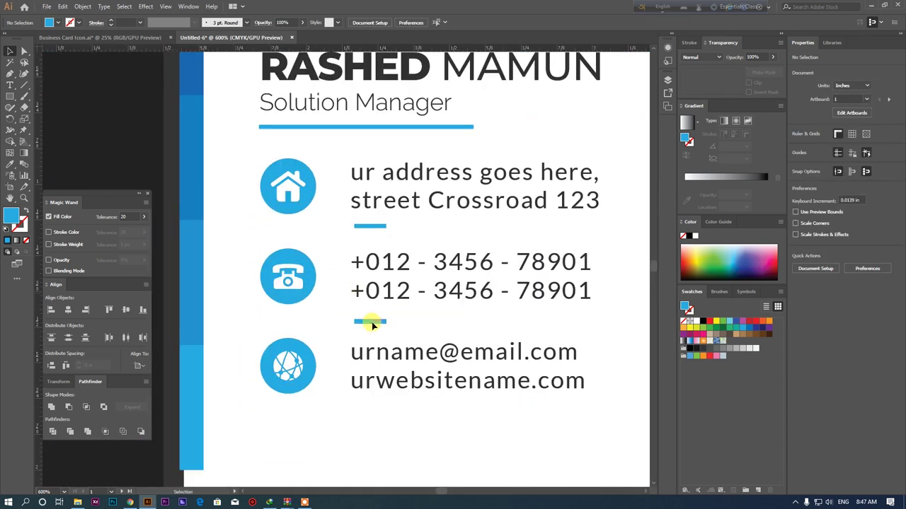
left_click(370, 321)
left_click(375, 226, "shift")
left_click_drag(386, 274, 602, 284)
left_click(572, 309)
scroll(572, 309, "down", 3)
scroll(598, 336, "up", 1)
scroll(500, 285, "up", 1)
left_click(499, 290)
key("Delete")
left_click(485, 226)
key("Delete")
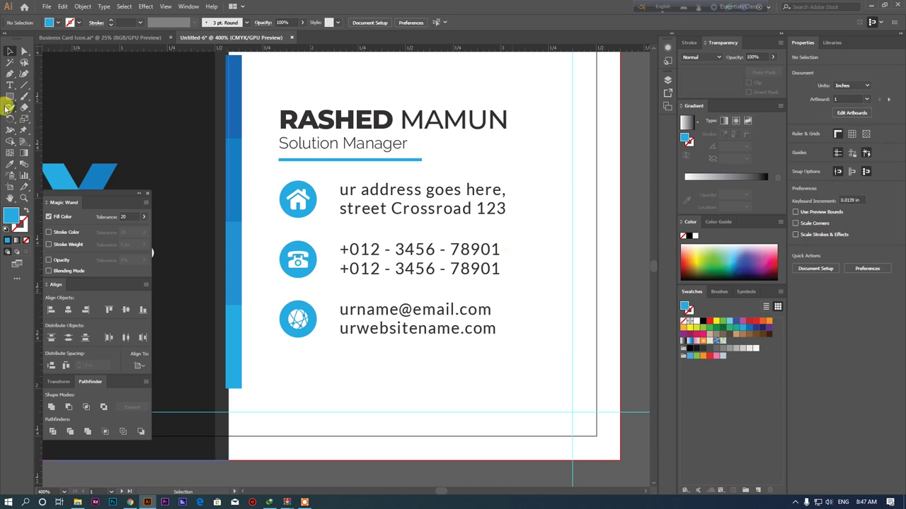
left_click(10, 96)
Step: Draw a blue tab rectangle on the card's right edge beside the address
left_click_drag(570, 186, 621, 215)
left_click(9, 51)
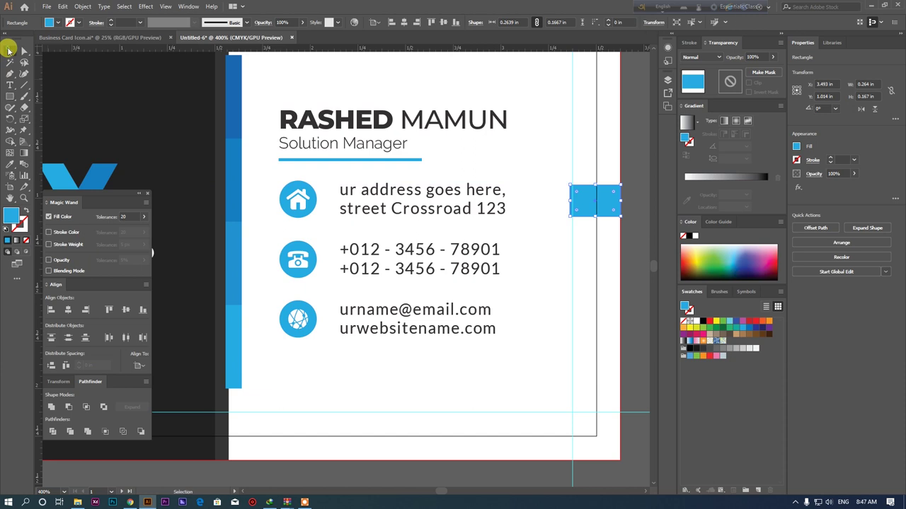
left_click(463, 191)
left_click(386, 447)
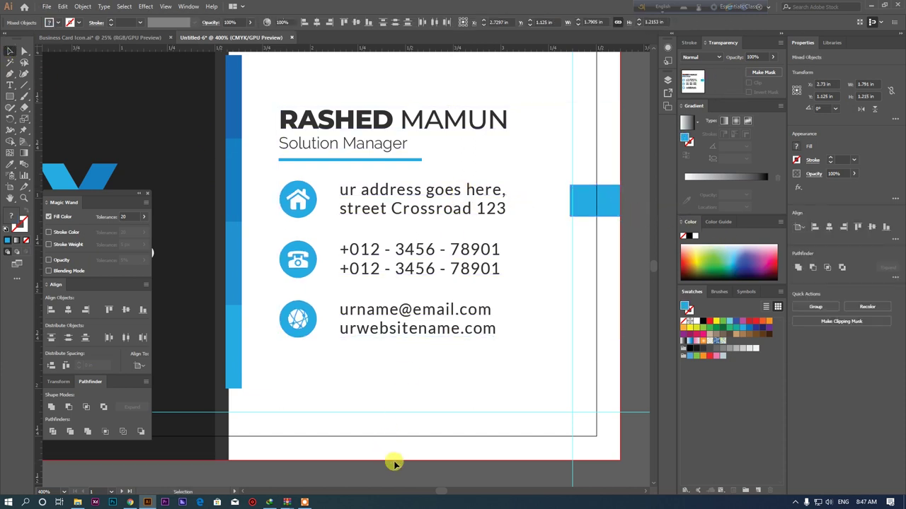
right_click(405, 209)
left_click(439, 290)
left_click(451, 355)
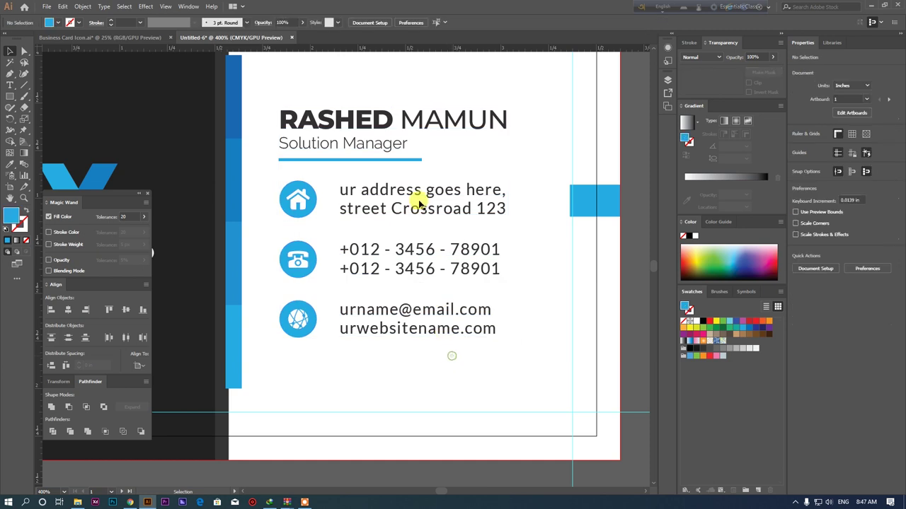
Step: Duplicate the blue tab down beside the phone numbers
left_click(428, 211)
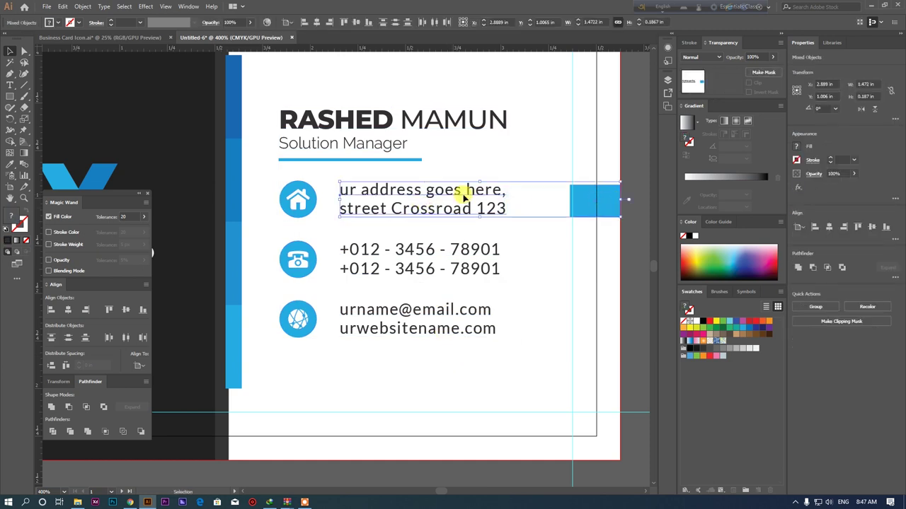
left_click(302, 198)
left_click(566, 207, "shift")
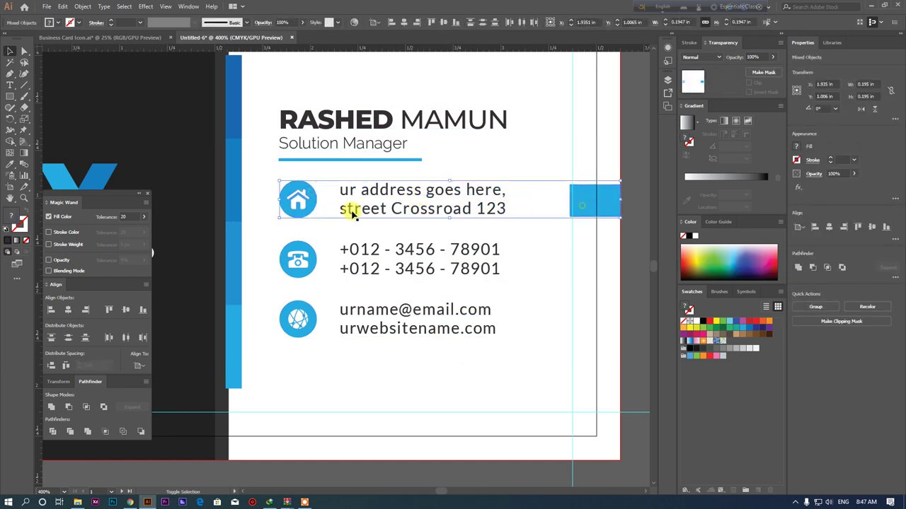
left_click(570, 177)
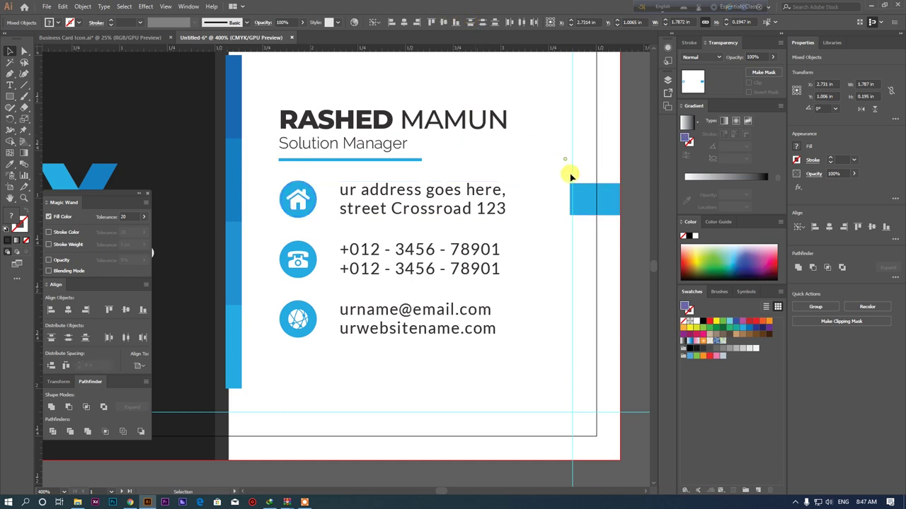
left_click(611, 206)
mouse_move(606, 205)
left_mouse_down()
mouse_move(588, 260)
mouse_move(604, 329)
left_mouse_up()
left_click(637, 312)
scroll(620, 309, "down", 3)
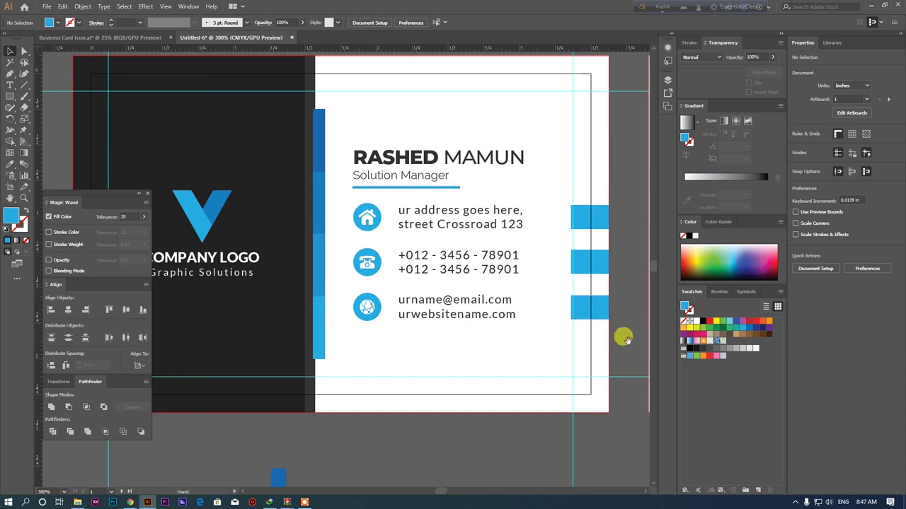
scroll(545, 329, "down", 2)
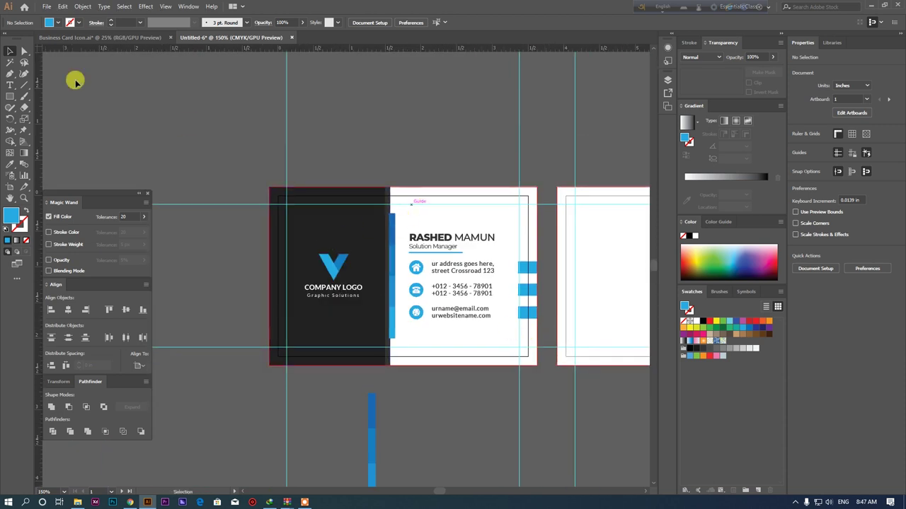
Step: Draw a band across the back card's bottom filled with the logo panel's dark colour
left_click_drag(416, 188, 344, 132)
mouse_move(606, 208)
left_mouse_down()
mouse_move(505, 198)
mouse_move(580, 175)
mouse_move(530, 180)
mouse_move(487, 203)
left_mouse_up()
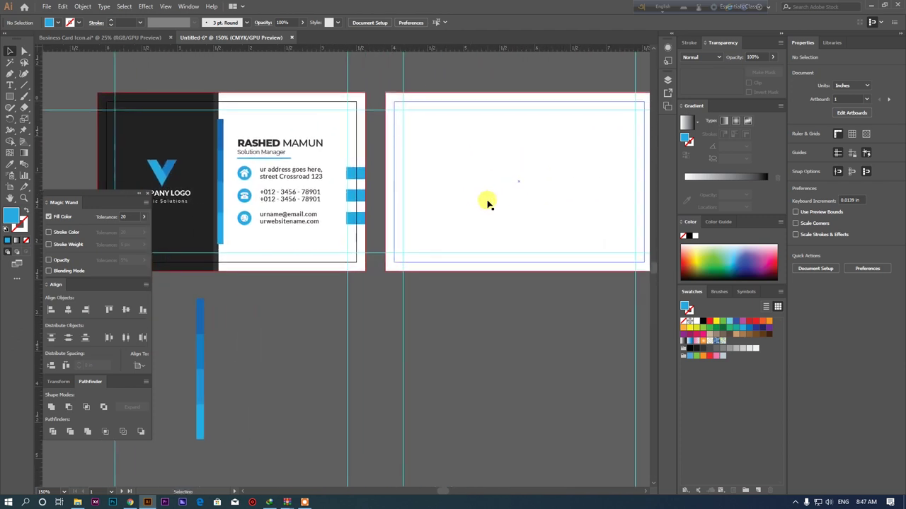
left_click_drag(478, 248, 447, 247)
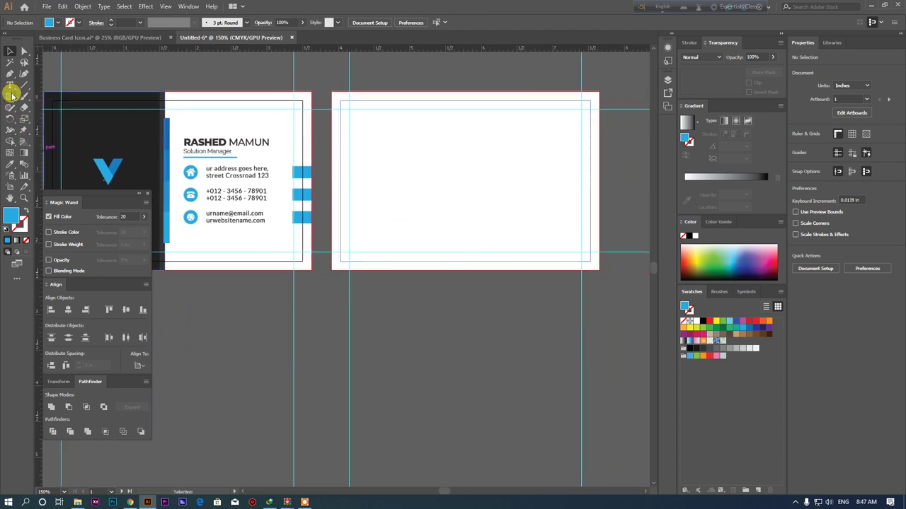
left_click(10, 96)
left_click_drag(330, 223, 595, 268)
left_click(10, 164)
left_click(119, 125)
left_click(10, 51)
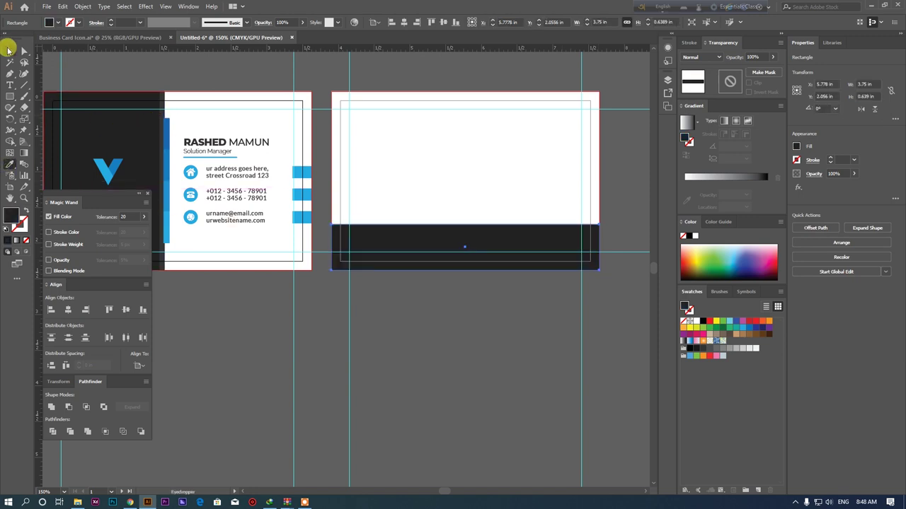
left_click(201, 312)
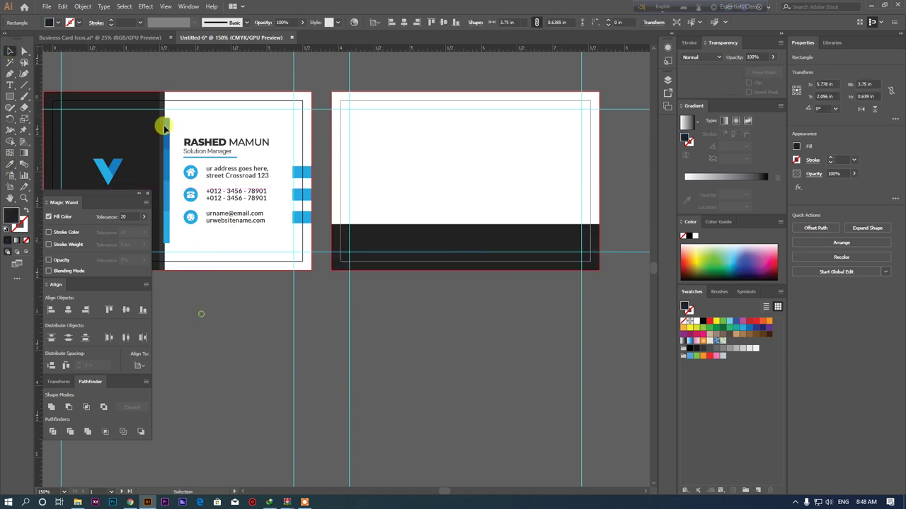
Step: Add a thin dark full-width strip along the band's top edge, then exit isolation mode
left_click(10, 96)
left_click_drag(332, 221, 600, 226)
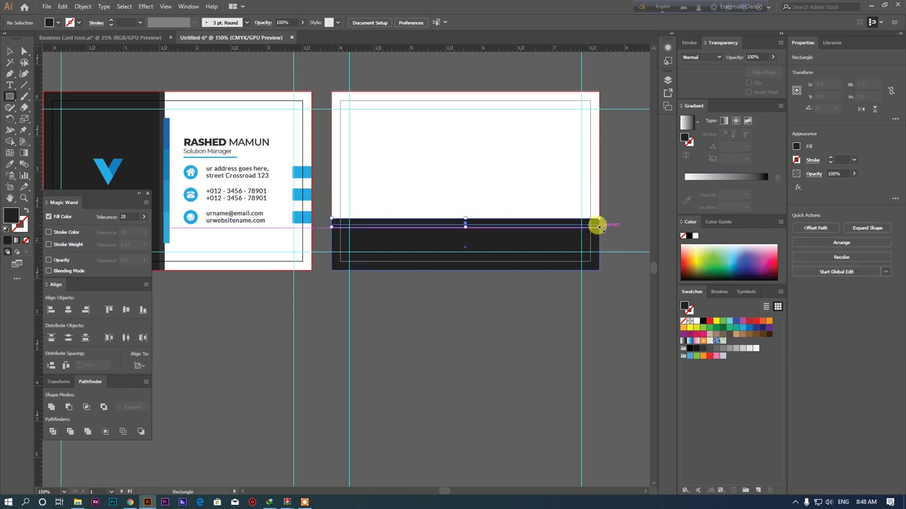
left_click(11, 165)
left_click(162, 97)
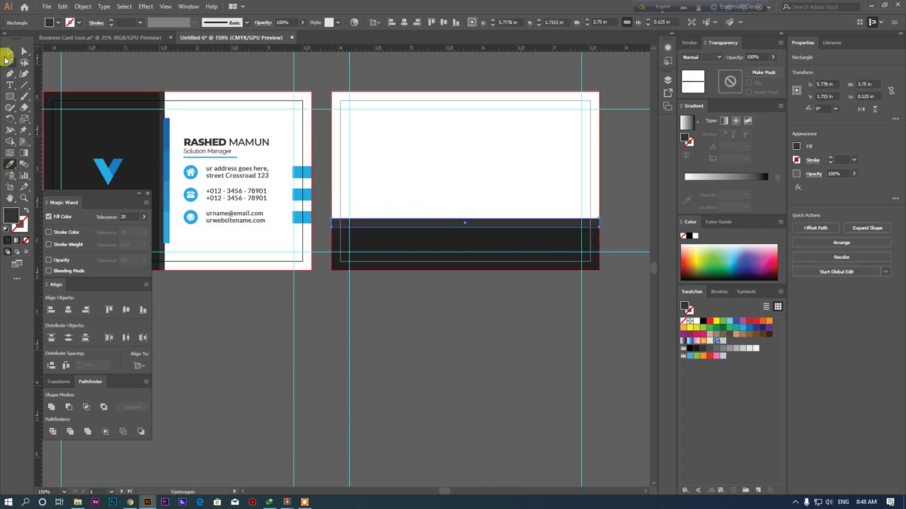
left_click(10, 52)
scroll(460, 218, "up", 2)
scroll(460, 217, "up", 1)
left_click_drag(463, 220, 465, 228)
scroll(475, 309, "down", 4)
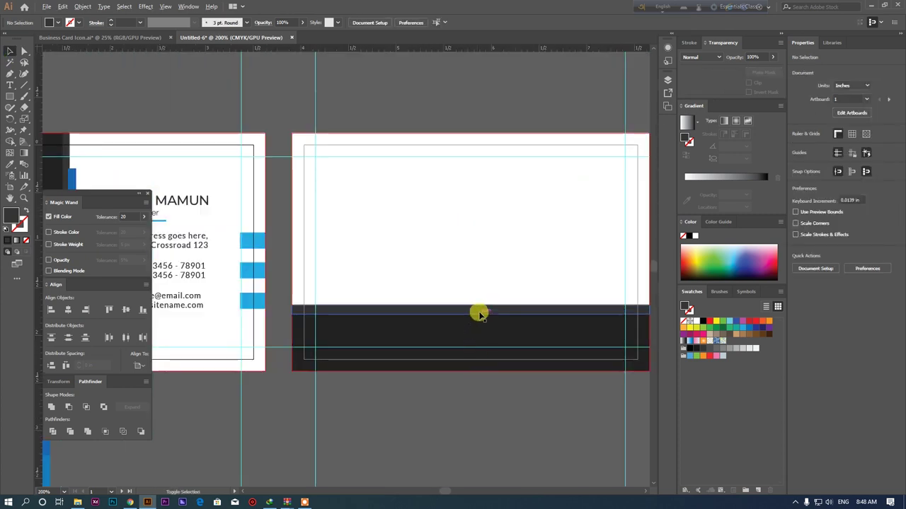
scroll(491, 303, "up", 5)
left_click_drag(450, 283, 450, 290)
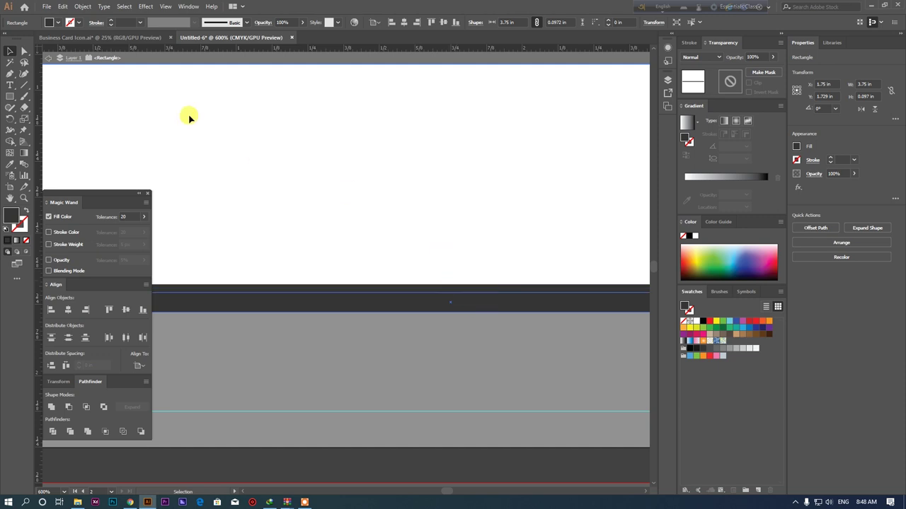
left_click(48, 57)
scroll(410, 269, "down", 3)
Step: Alt-drag a copy of the front card's four-part blue vertical bar onto the back card
mouse_move(404, 376)
left_mouse_down()
mouse_move(562, 344)
mouse_move(550, 347)
left_mouse_up()
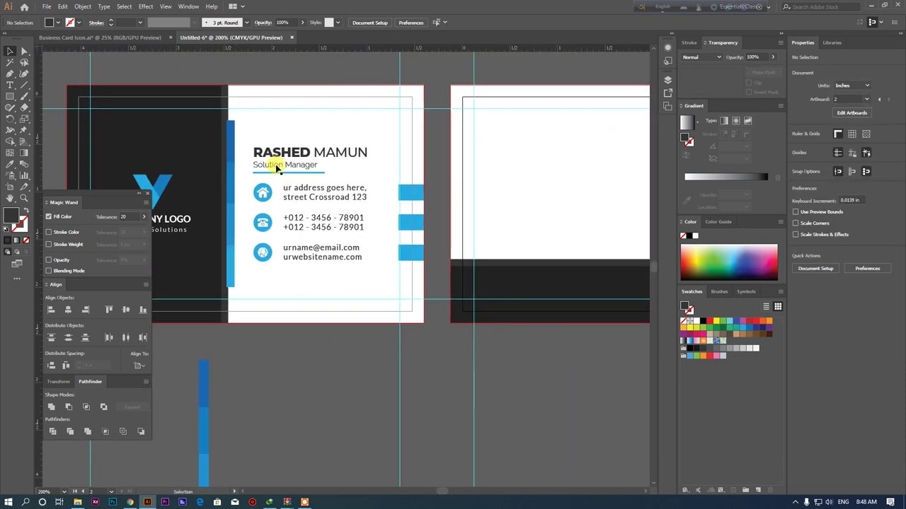
left_click(229, 152)
left_click_drag(228, 153, 515, 153)
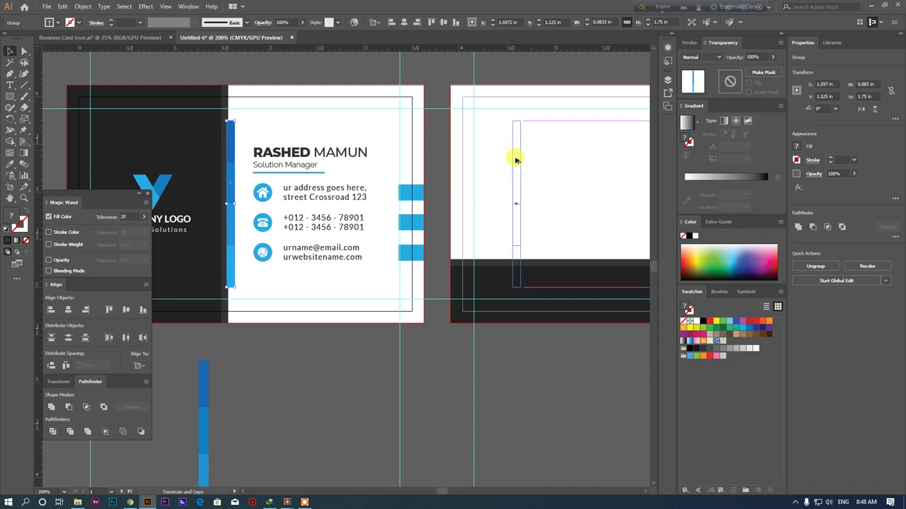
key("ctrl+z")
left_click_drag(230, 153, 548, 157)
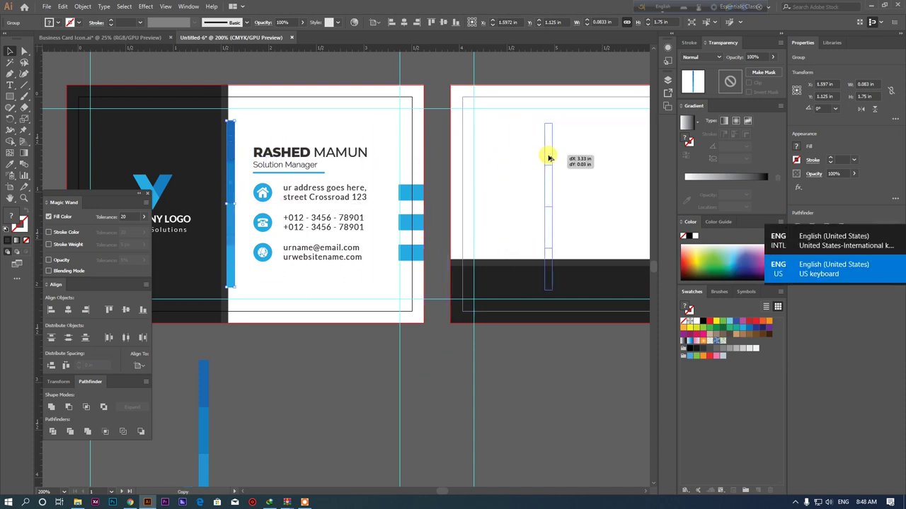
left_click_drag(548, 157, 562, 152)
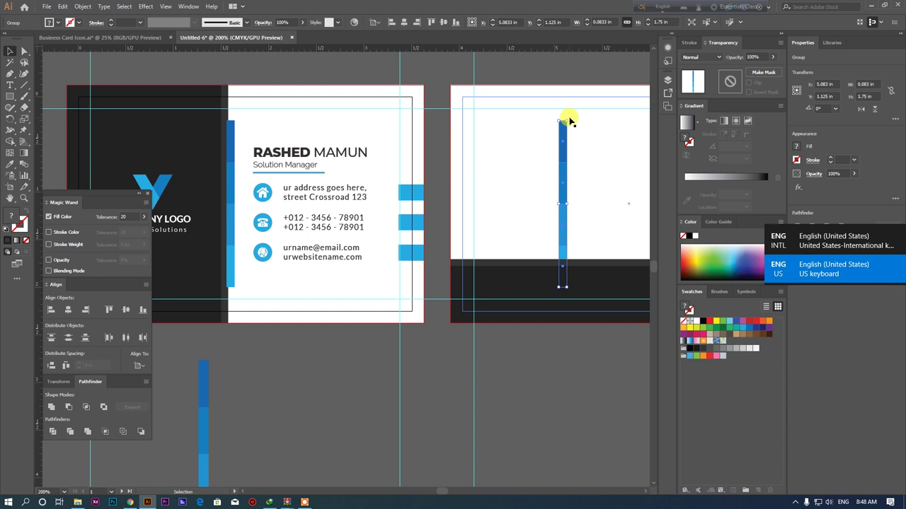
Step: Rotate the blue gradient bar group to lie horizontally along the dark band's top edge
scroll(596, 221, "right", 3)
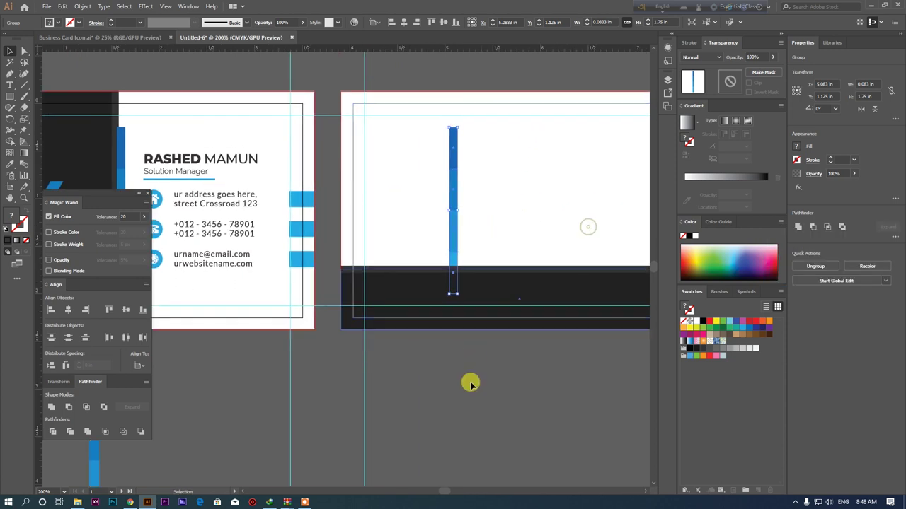
left_click(448, 196)
left_click(454, 157)
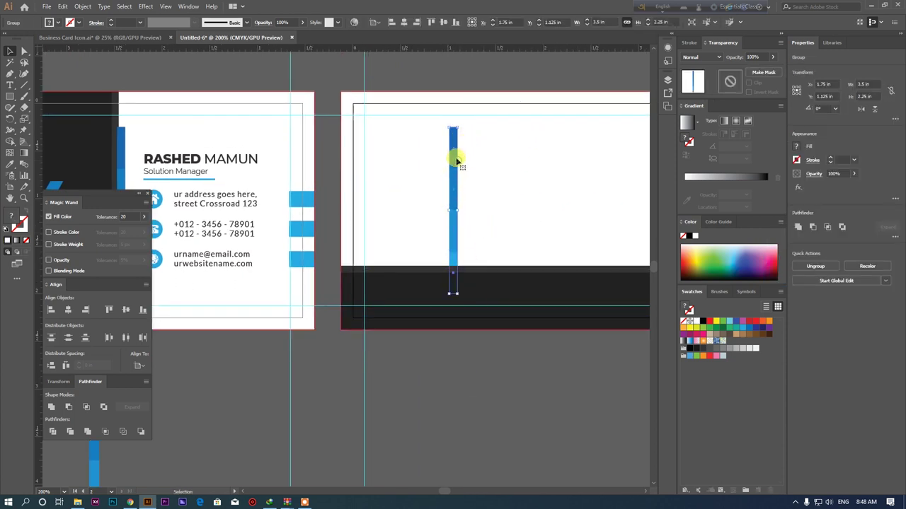
left_click_drag(457, 122, 525, 207)
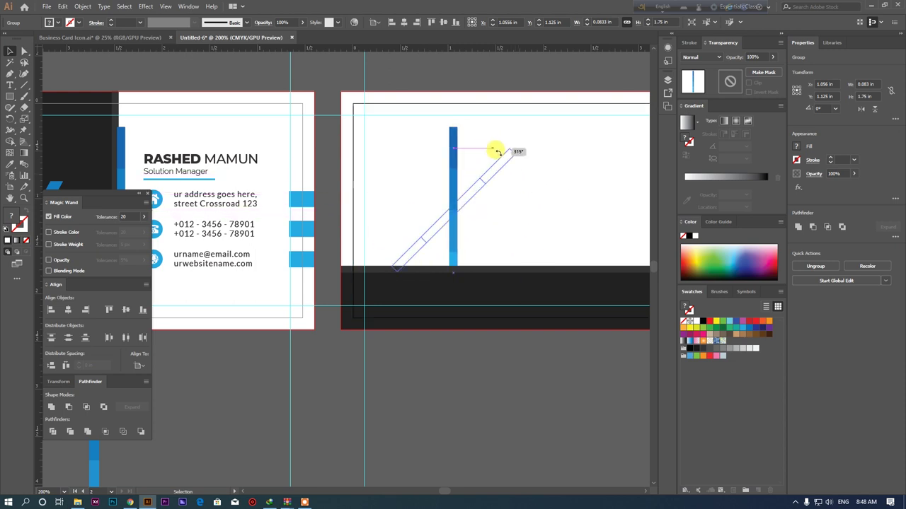
mouse_move(525, 207)
left_mouse_down()
mouse_move(516, 216)
mouse_move(364, 207)
mouse_move(423, 262)
left_mouse_up()
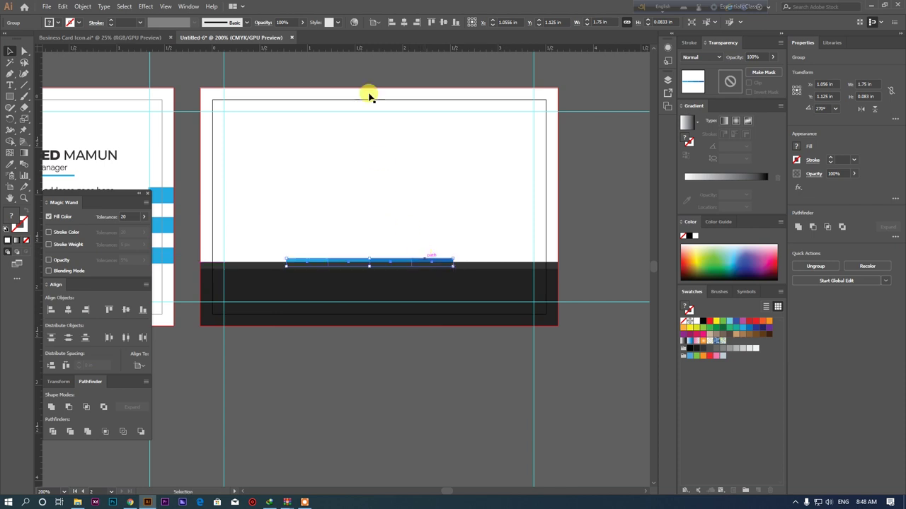
Step: Bring the blue bar forward in front of the dark band via Arrange > Bring Forward
right_click(406, 263)
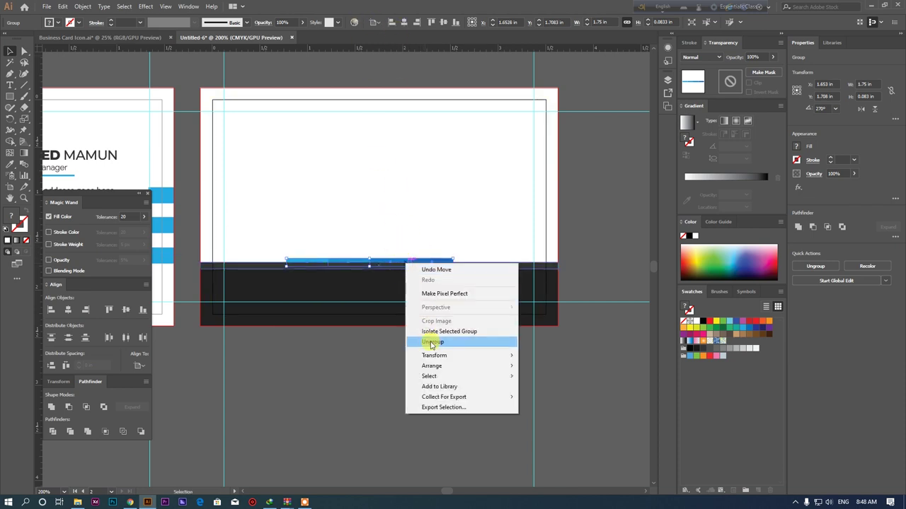
left_click(354, 327)
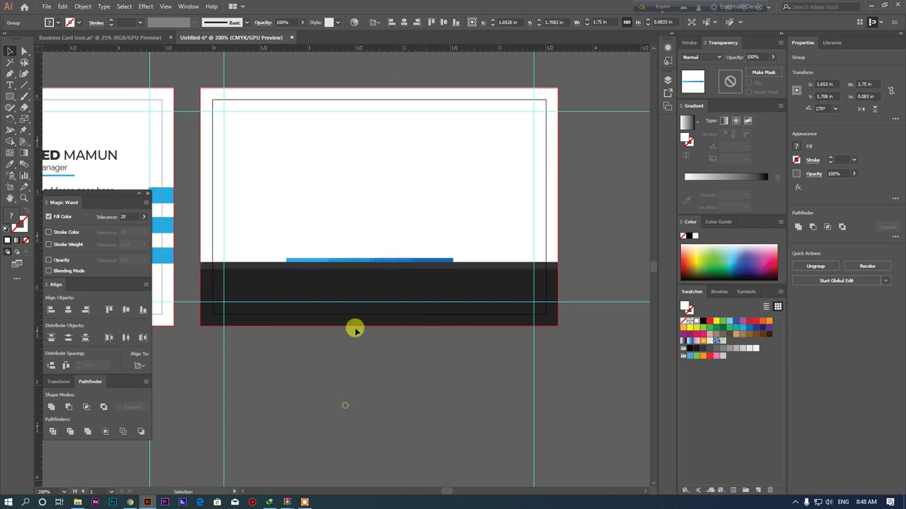
right_click(392, 262)
mouse_move(417, 361)
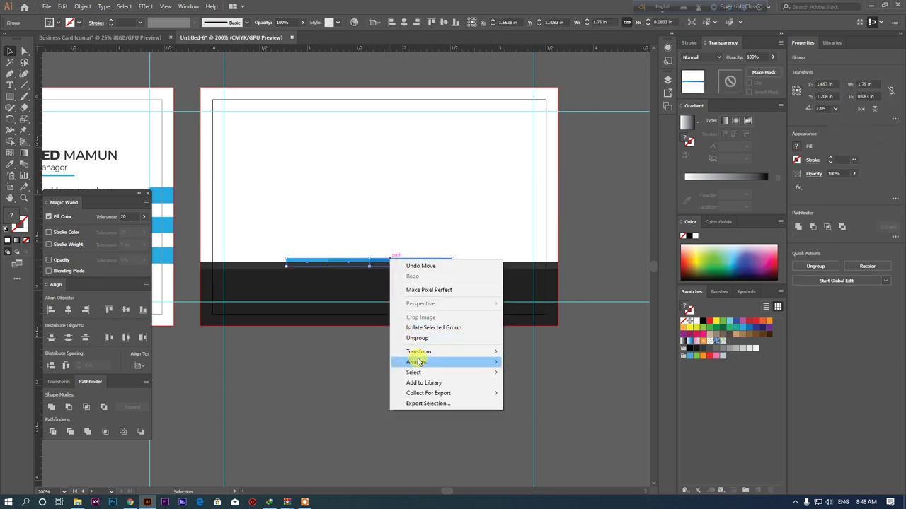
left_click(519, 373)
left_click(427, 305)
scroll(386, 254, "up", 1)
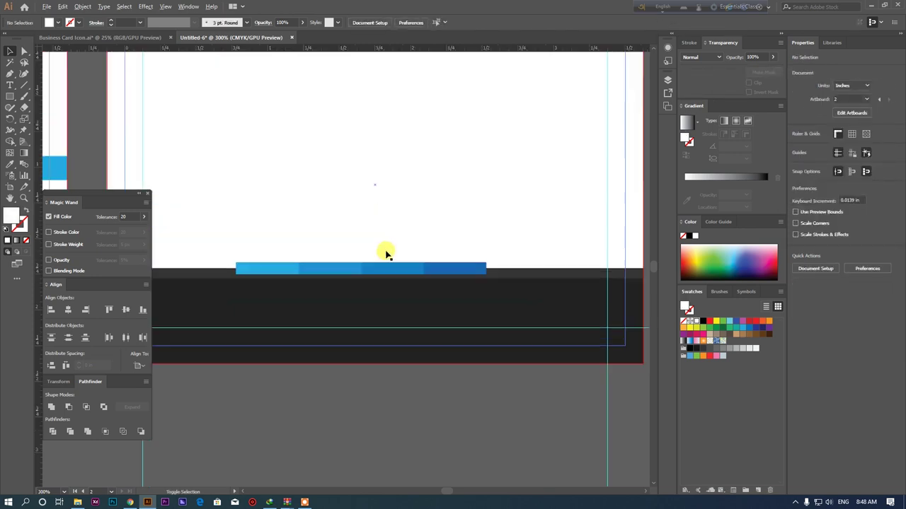
Step: Centre the blue bar horizontally on the card with Align to Artboard
left_click(394, 274)
left_click(403, 22)
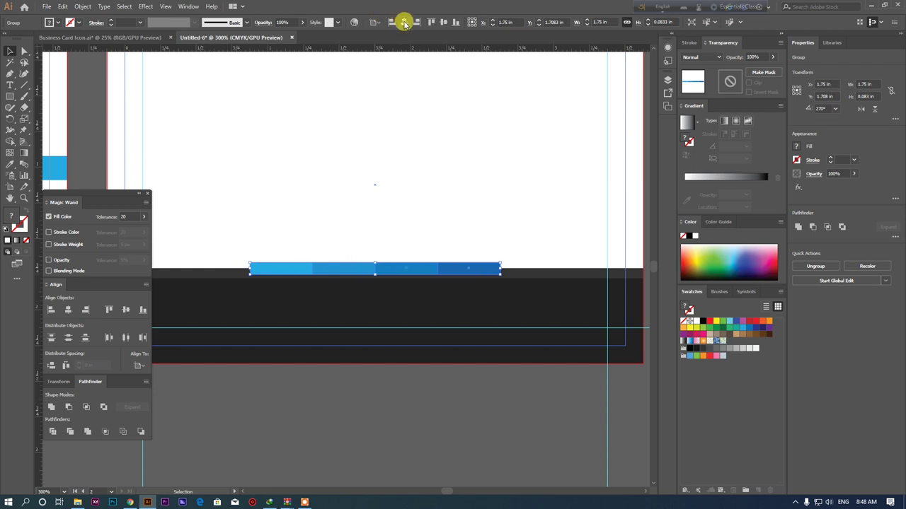
left_click(416, 437)
left_click(404, 268)
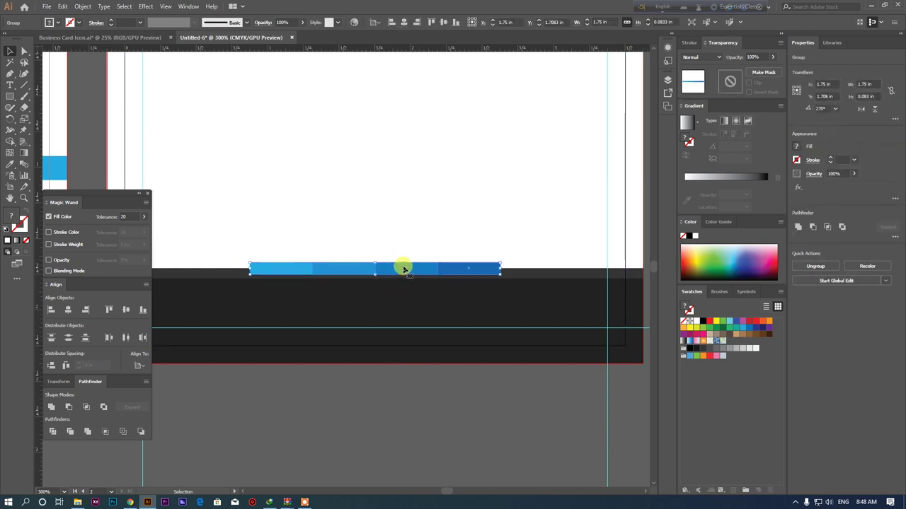
left_click(375, 23)
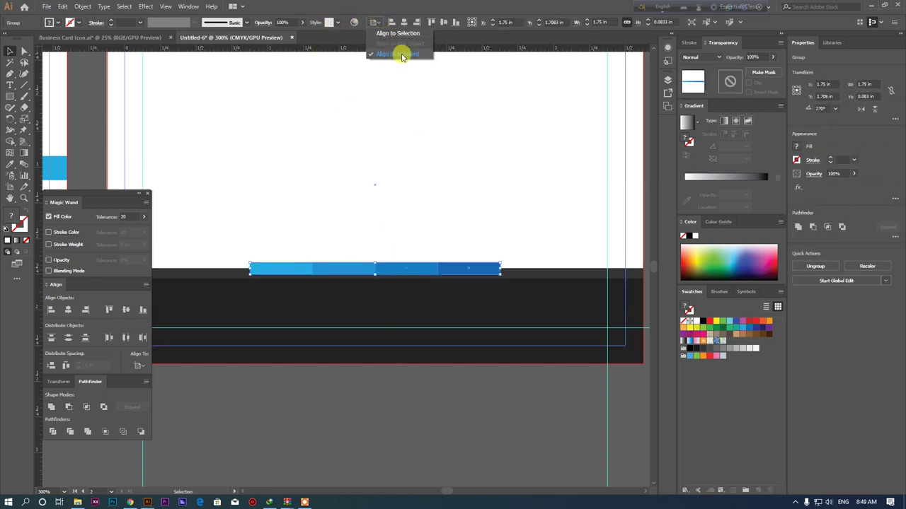
left_click(395, 54)
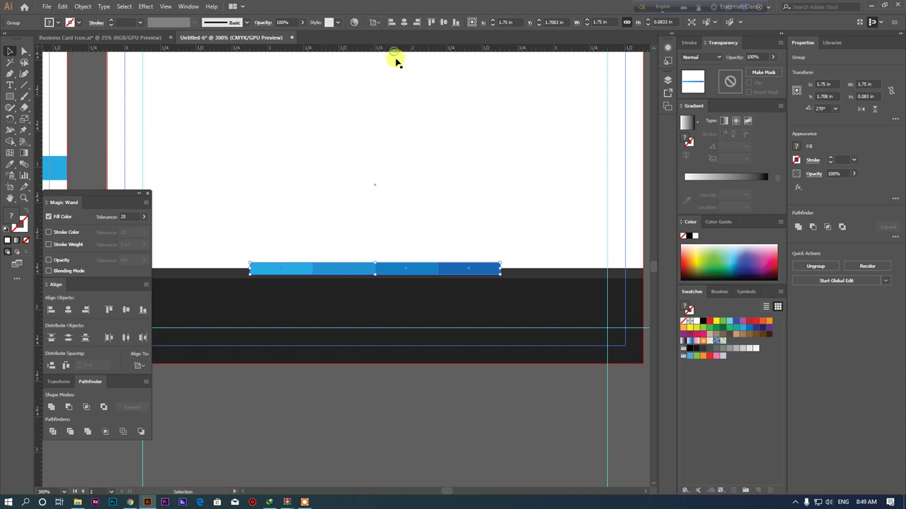
left_click(451, 372)
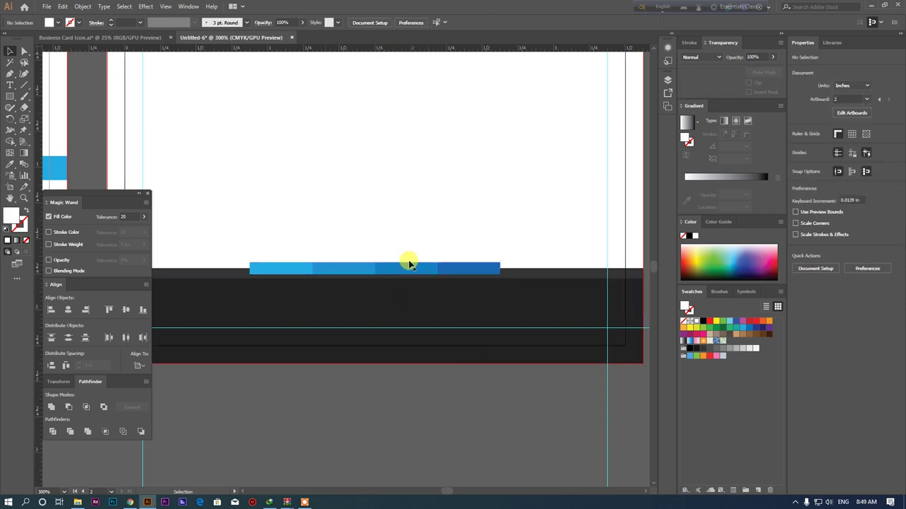
scroll(401, 204, "down", 2)
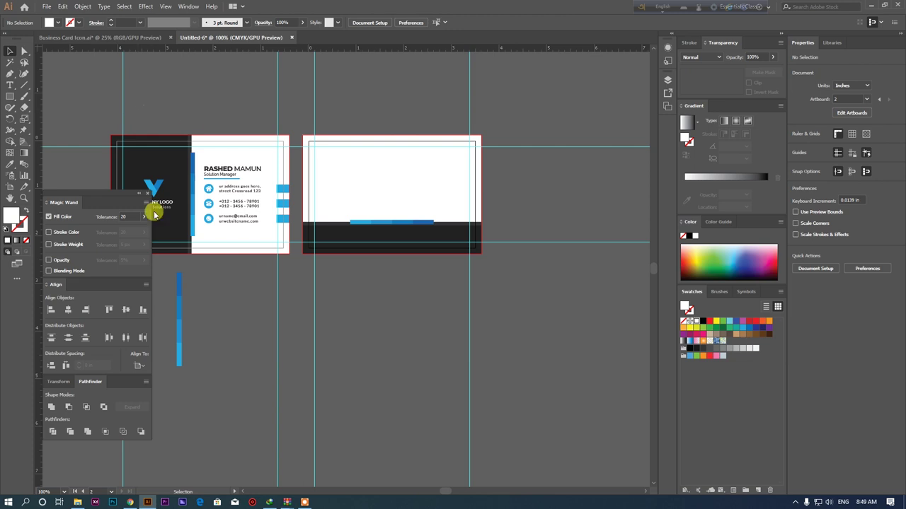
Step: Alt-drag a copy of the V logo onto the back card and ungroup it
scroll(406, 299, "left", 3)
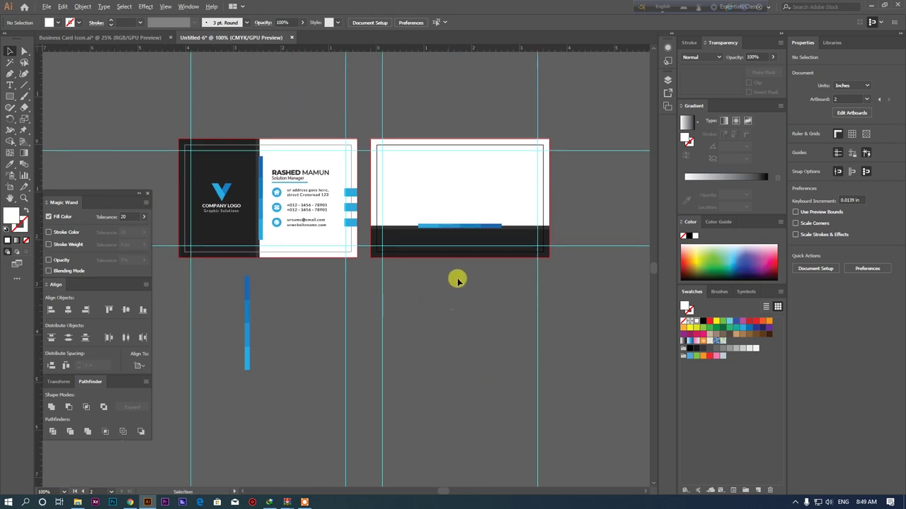
scroll(457, 280, "up", 2)
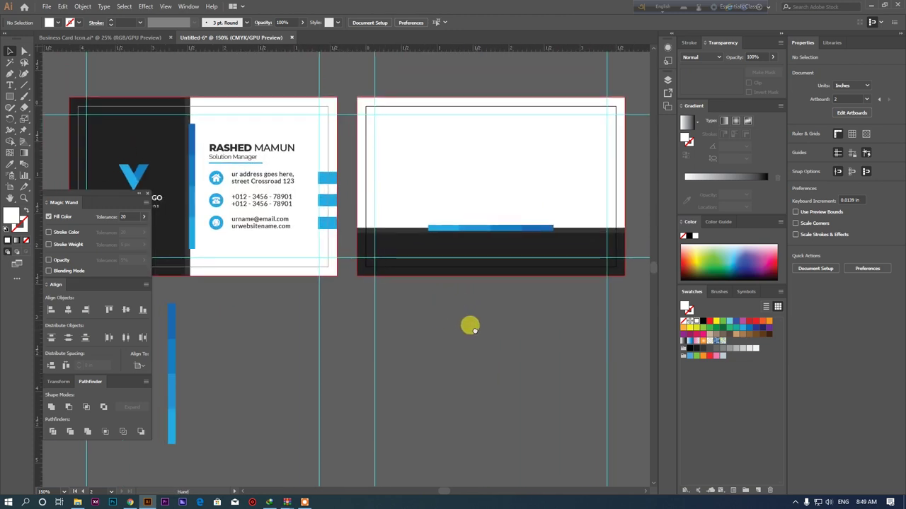
scroll(152, 170, "left", 2)
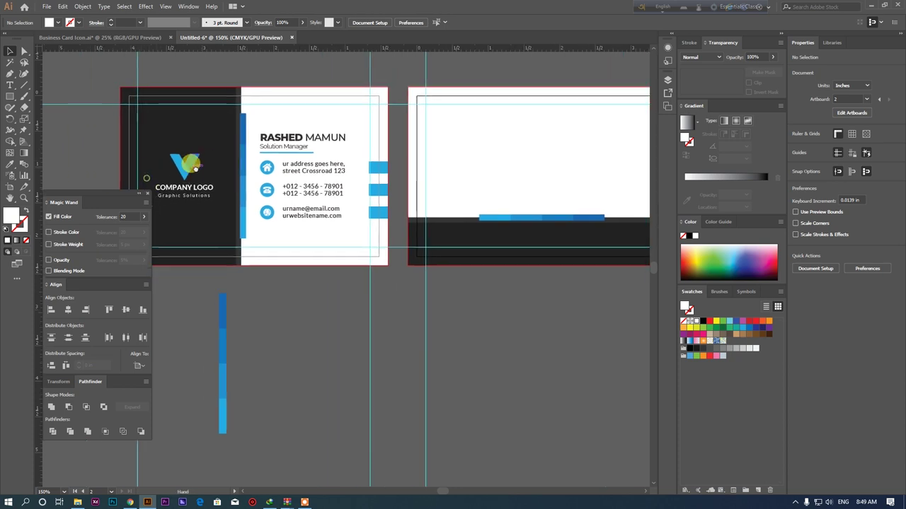
left_click_drag(228, 175, 560, 145)
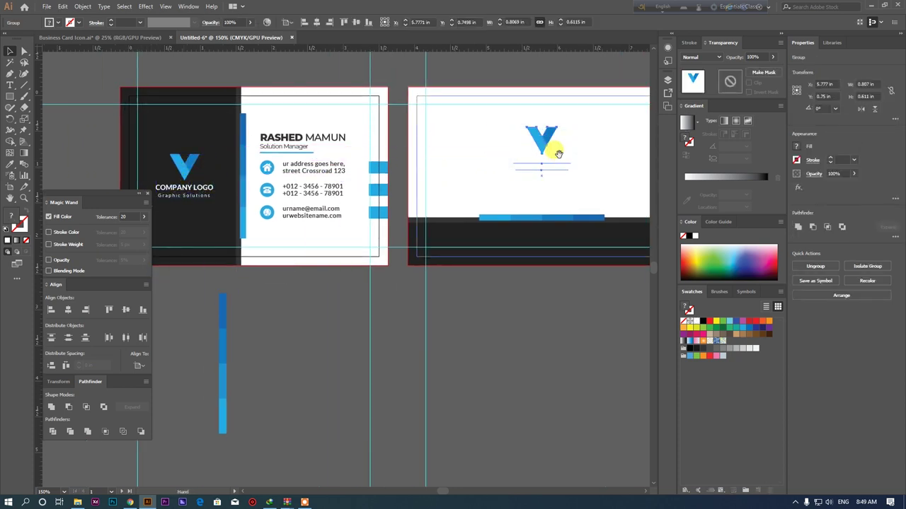
scroll(559, 150, "right", 4)
right_click(449, 178)
left_click(472, 255)
left_click(410, 192)
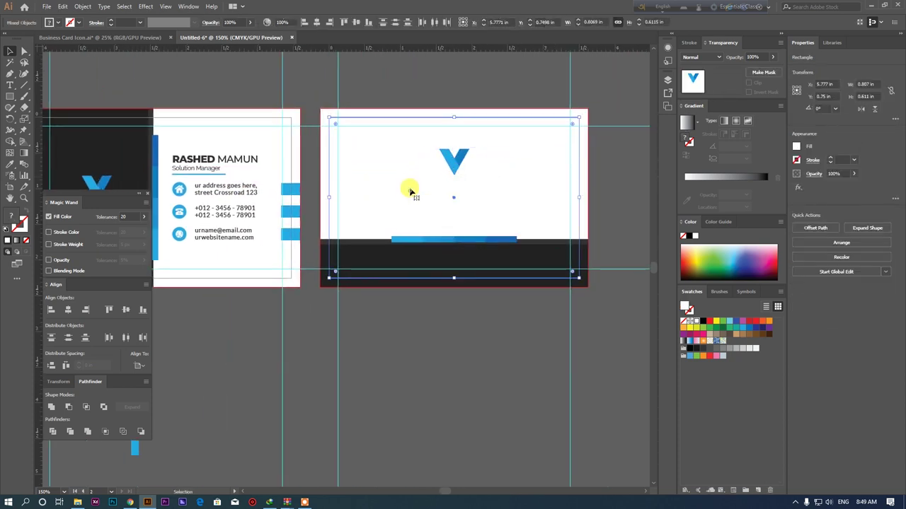
left_click(435, 340)
Step: Make the COMPANY LOGO / Graphic Solutions text dark by eyedropping the dark band
left_click(410, 146)
left_click(437, 167)
left_click(452, 184)
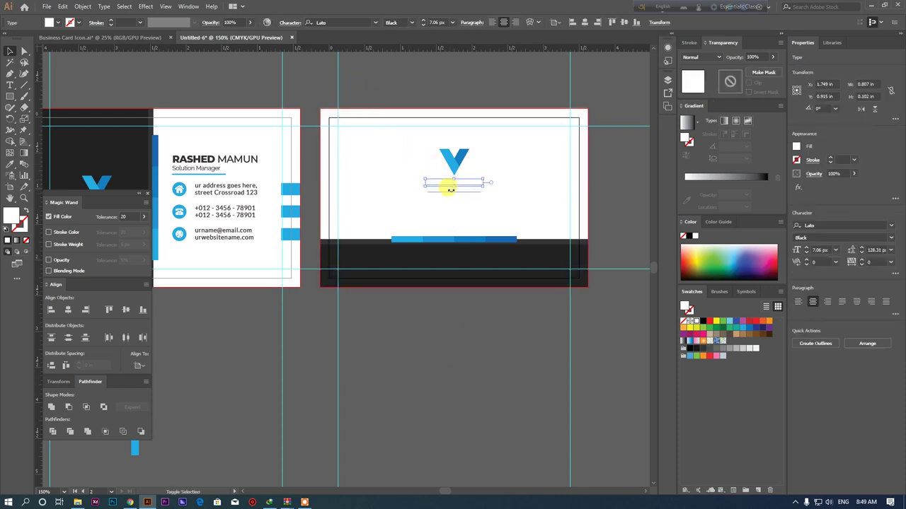
left_click(10, 164)
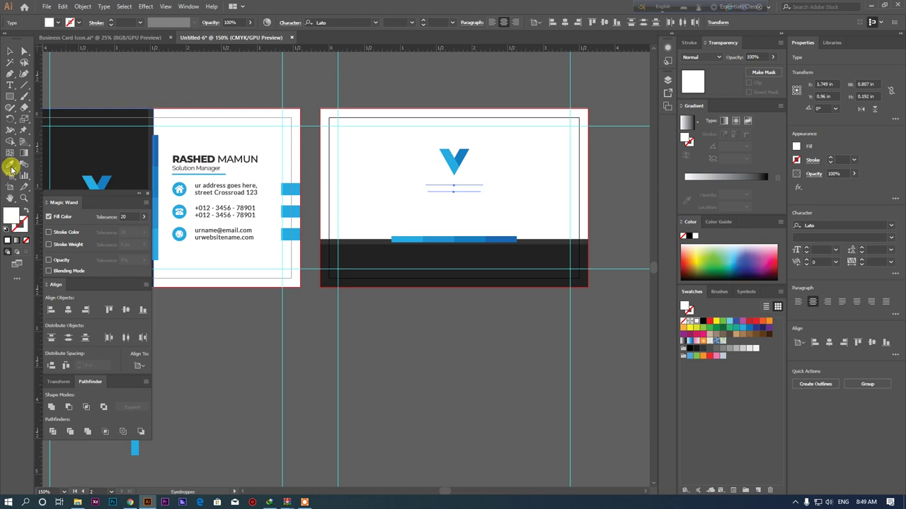
left_click(355, 273)
left_click(13, 53)
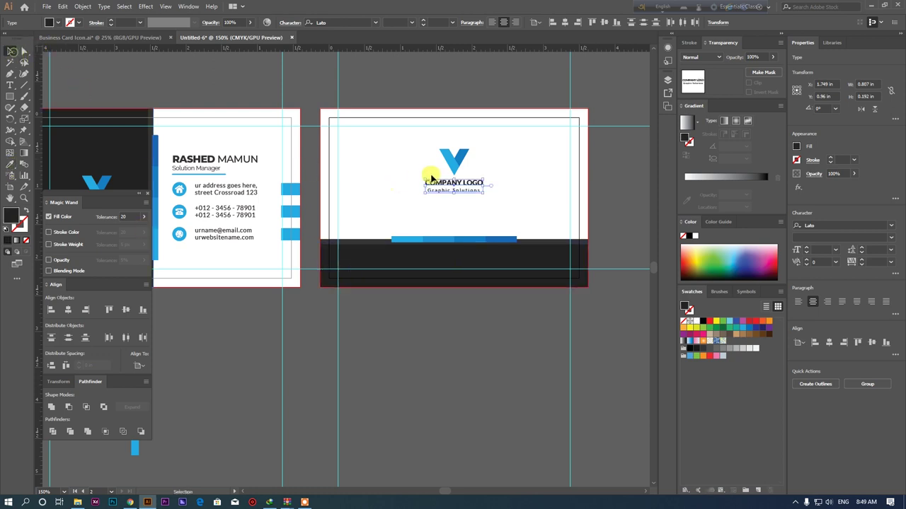
Step: Group the V logo with its text and centre the group horizontally on the card
left_click_drag(414, 143, 487, 190)
key("ctrl+g")
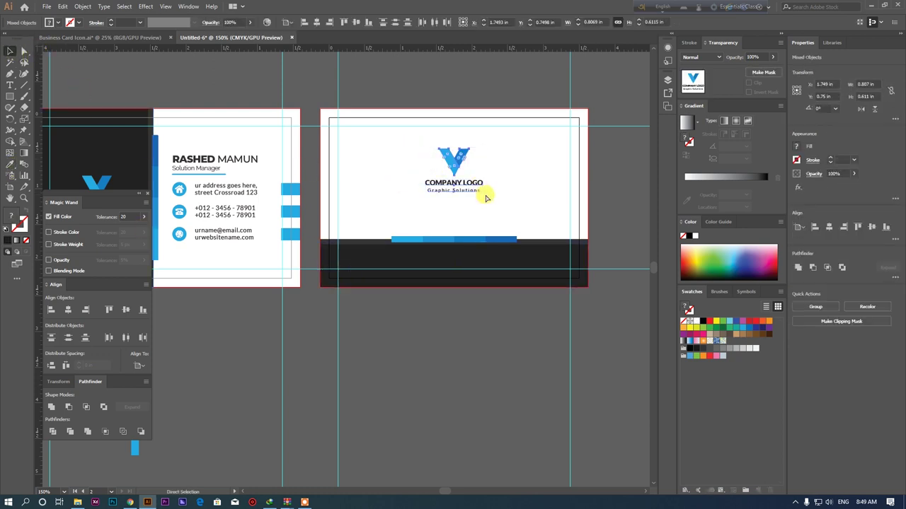
left_click(316, 23)
left_click(477, 170)
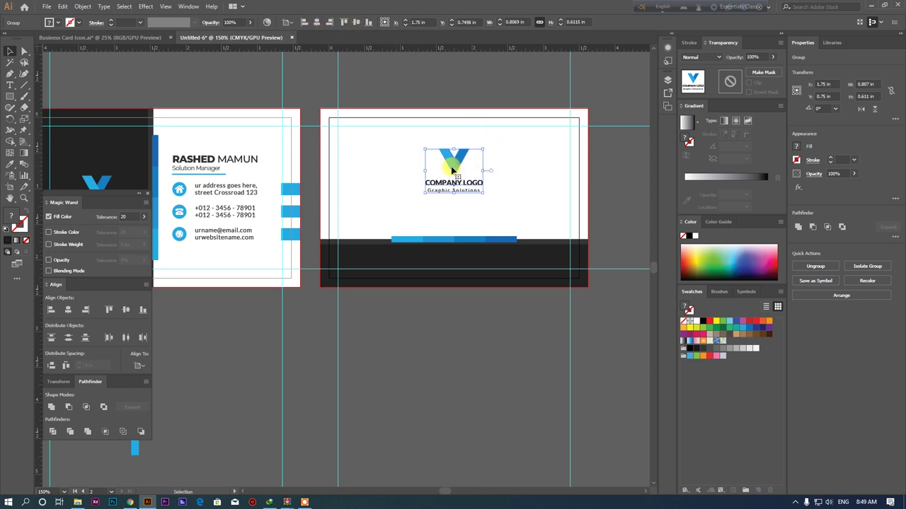
left_click(513, 174)
mouse_move(494, 174)
left_mouse_down()
mouse_move(530, 168)
mouse_move(509, 172)
left_mouse_up()
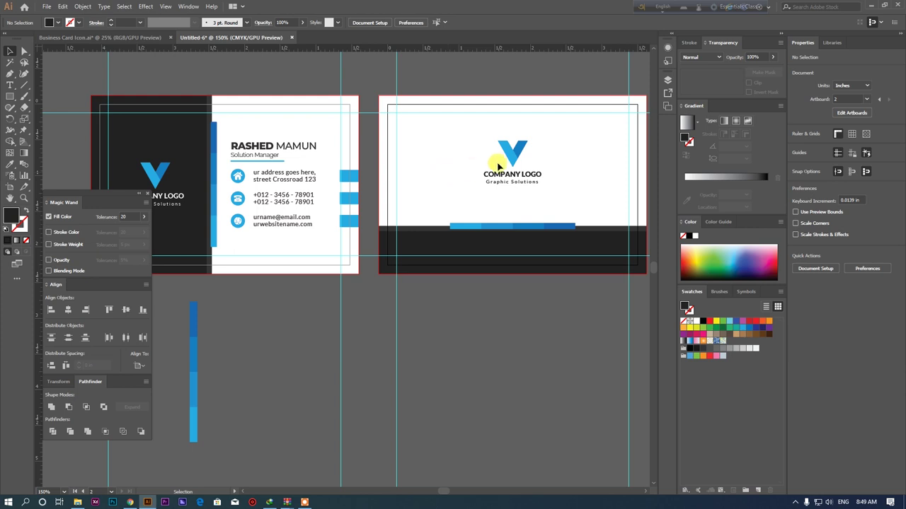
left_click_drag(600, 179, 587, 175)
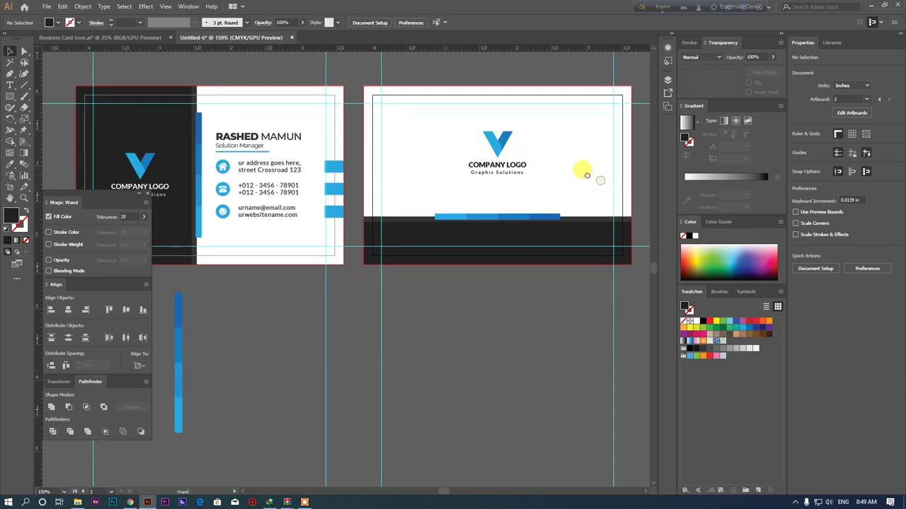
Step: Bring the globe icon from Business Card Icon.ai, shrink it, and lower it into the dark band
left_click(135, 38)
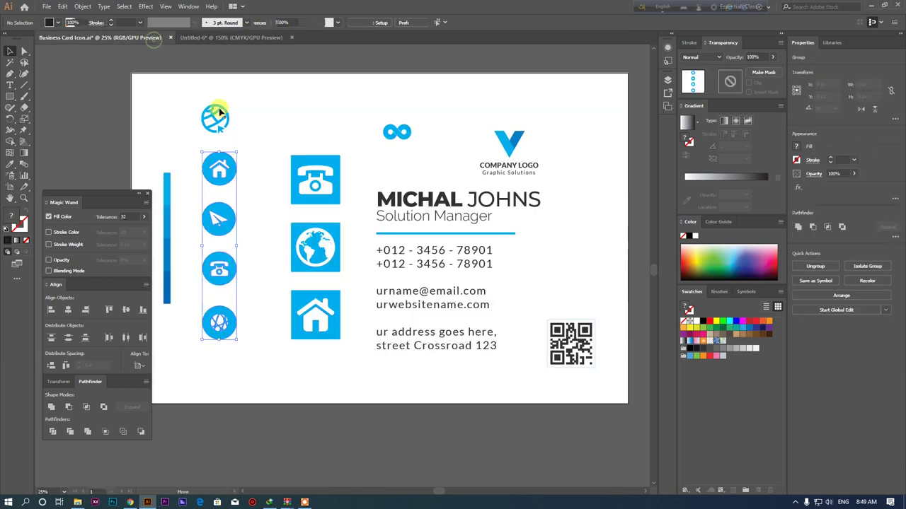
left_click(215, 122)
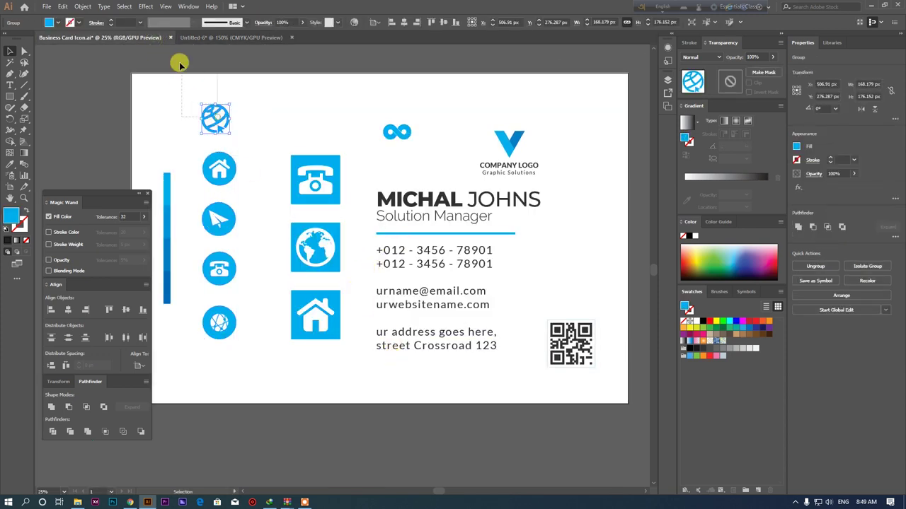
mouse_move(215, 122)
left_mouse_down()
mouse_move(440, 241)
mouse_move(487, 204)
left_mouse_up()
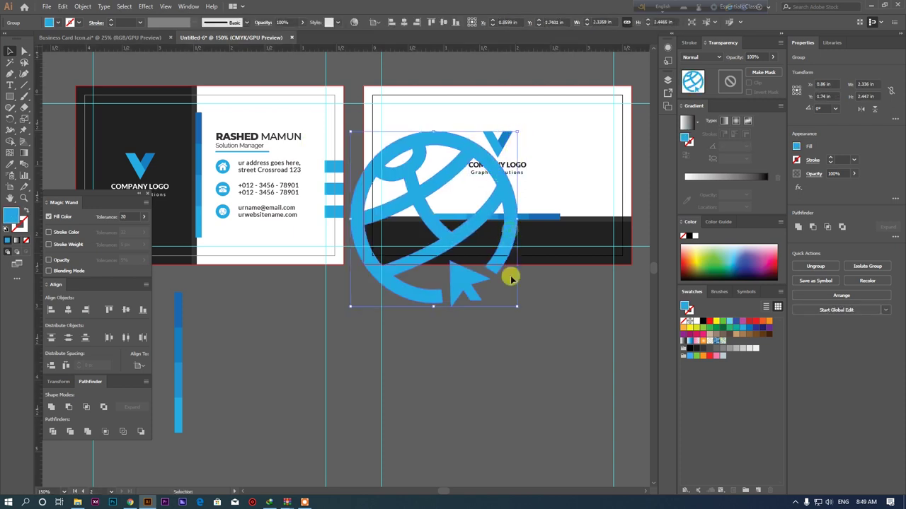
left_click_drag(514, 304, 432, 221)
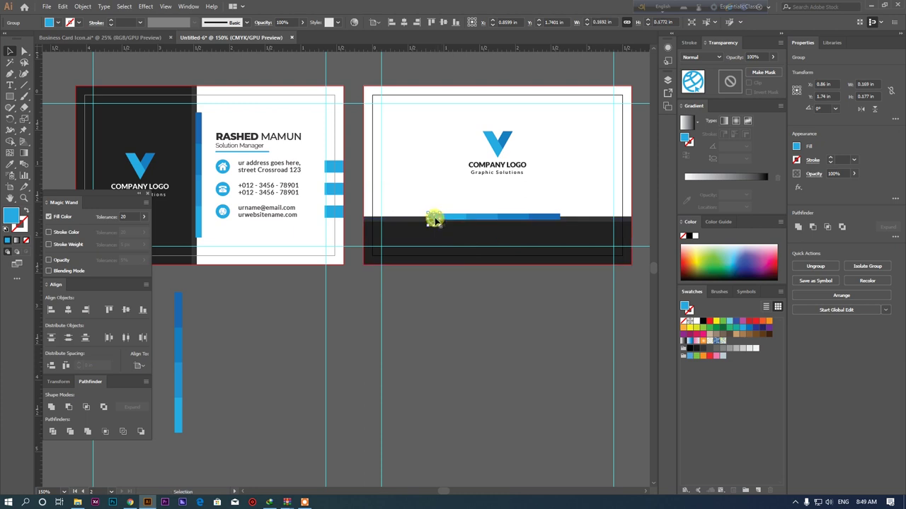
left_click_drag(438, 236, 453, 295)
left_click(453, 295)
scroll(439, 287, "left", 1)
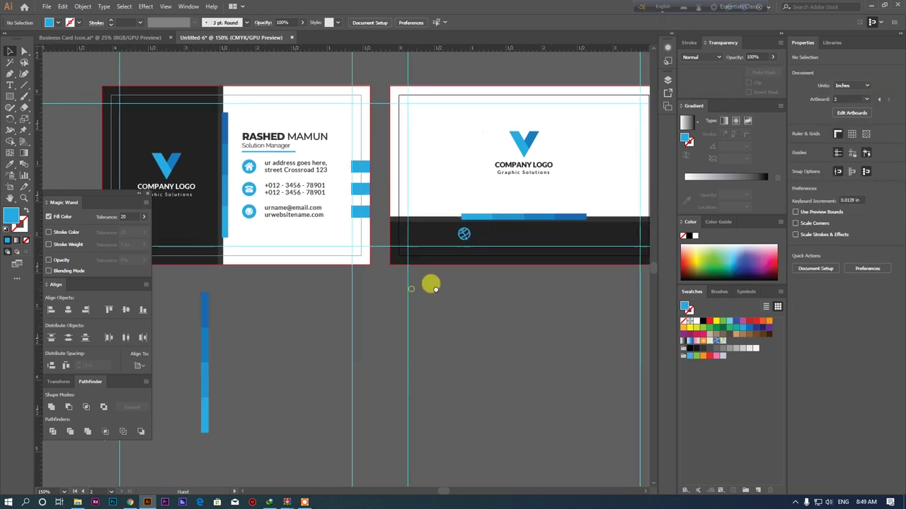
Step: Copy the website address into a new text object and colour it white
left_click(10, 86)
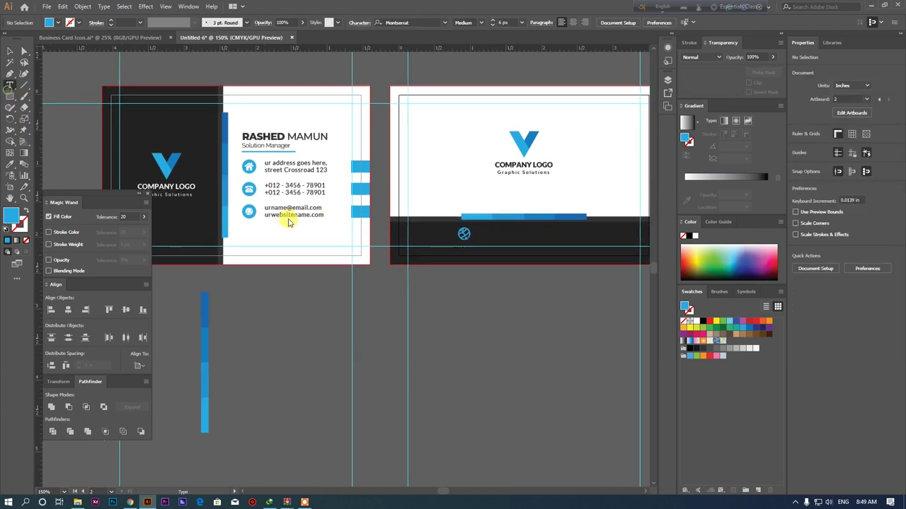
left_click(267, 213)
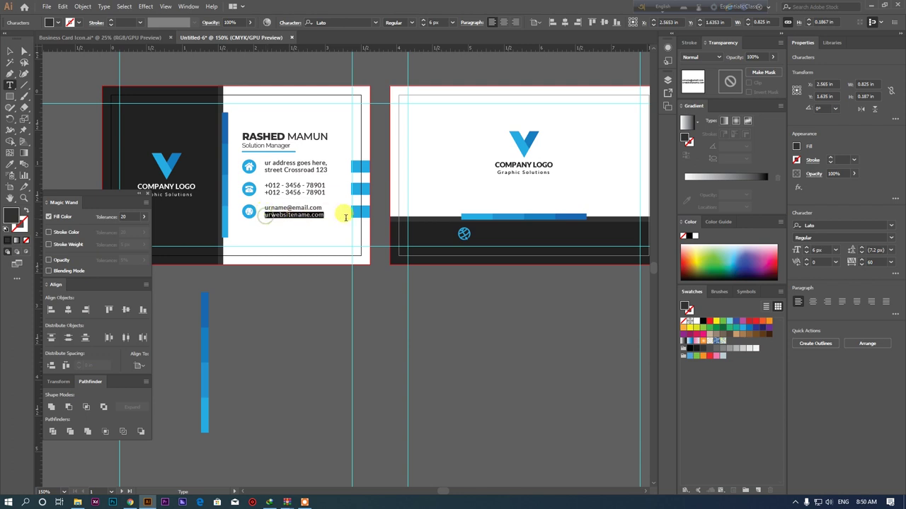
key("ctrl+c")
left_click(479, 304)
key("ctrl+v")
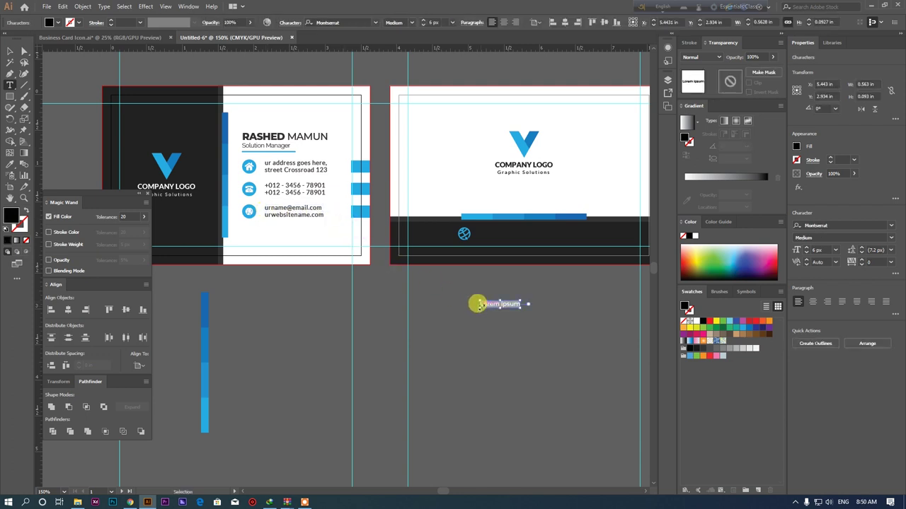
left_click(10, 54)
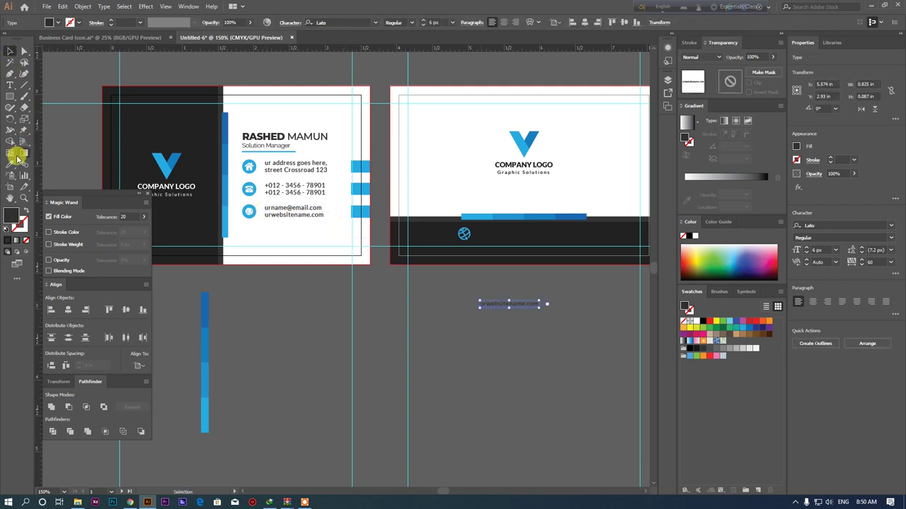
left_click(440, 134)
left_click(10, 54)
scroll(534, 283, "up", 5)
Step: Place the white website text on the dark band beside the globe icon
left_click(297, 237)
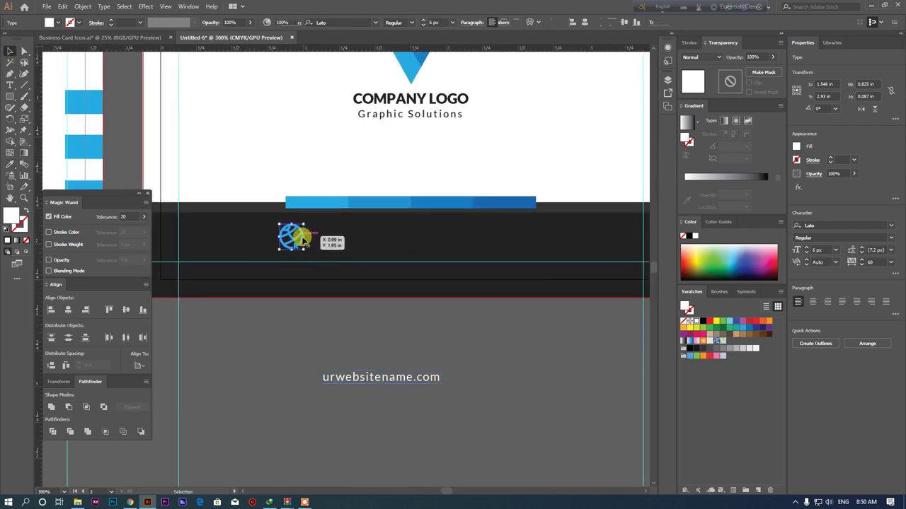
left_click_drag(298, 237, 287, 236)
left_click_drag(396, 380, 384, 242)
left_click_drag(293, 242, 298, 245)
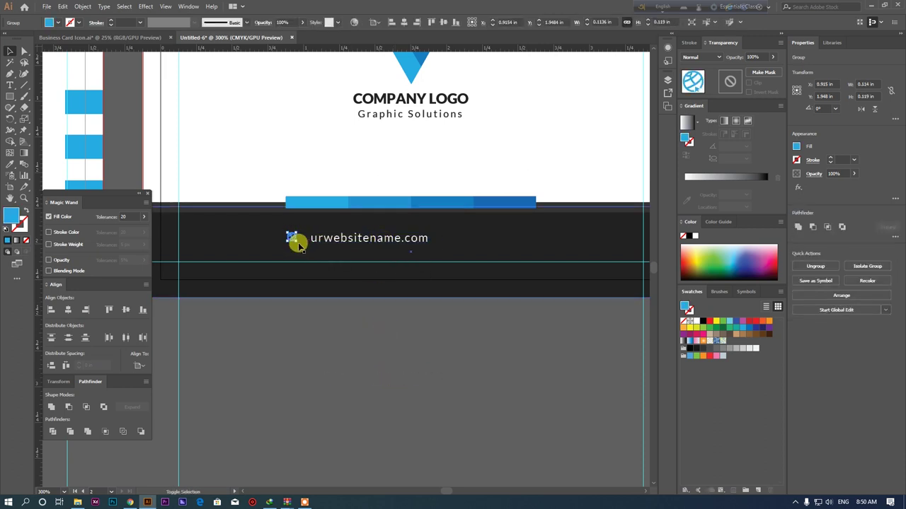
left_click(313, 240, "shift")
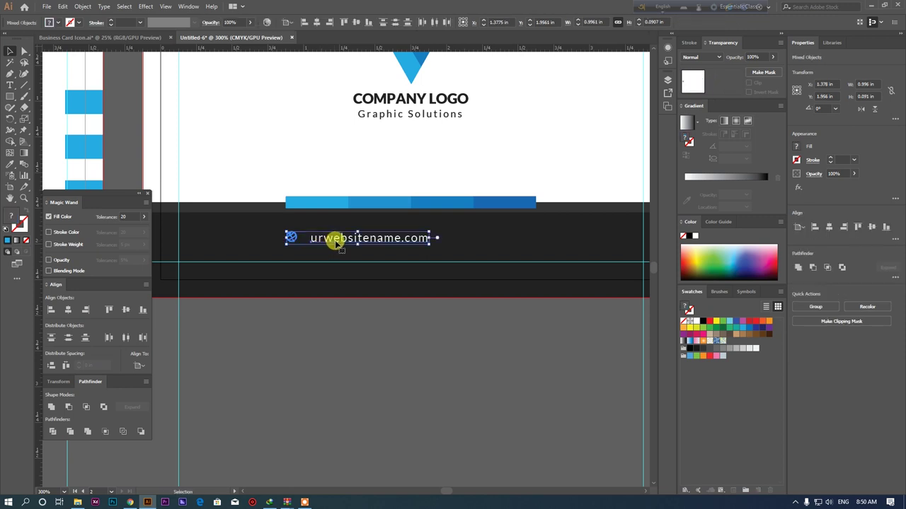
left_click(369, 241)
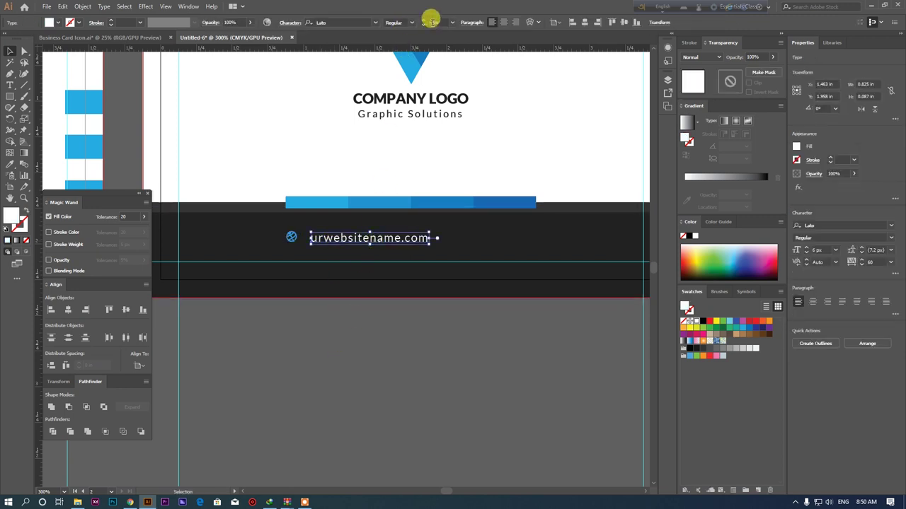
left_click(291, 239, "shift")
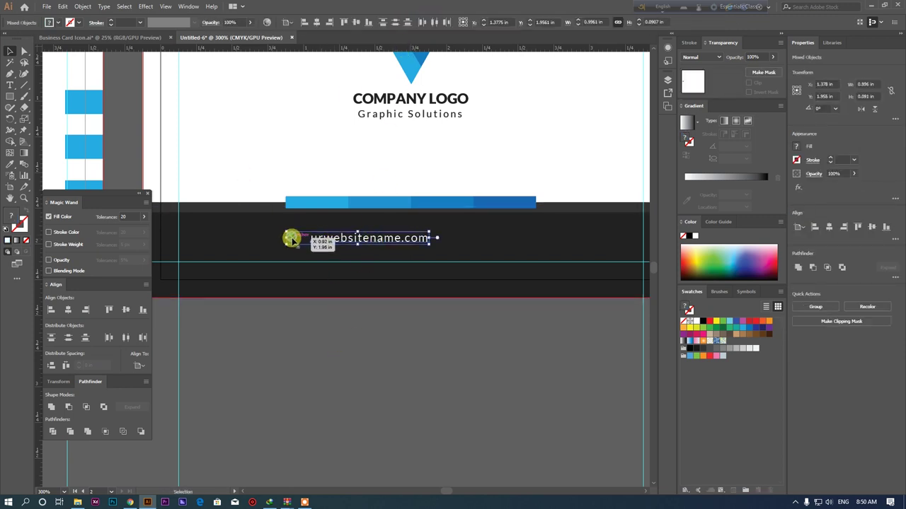
Step: Vertically align the globe icon with the website text and group them
left_click(298, 301)
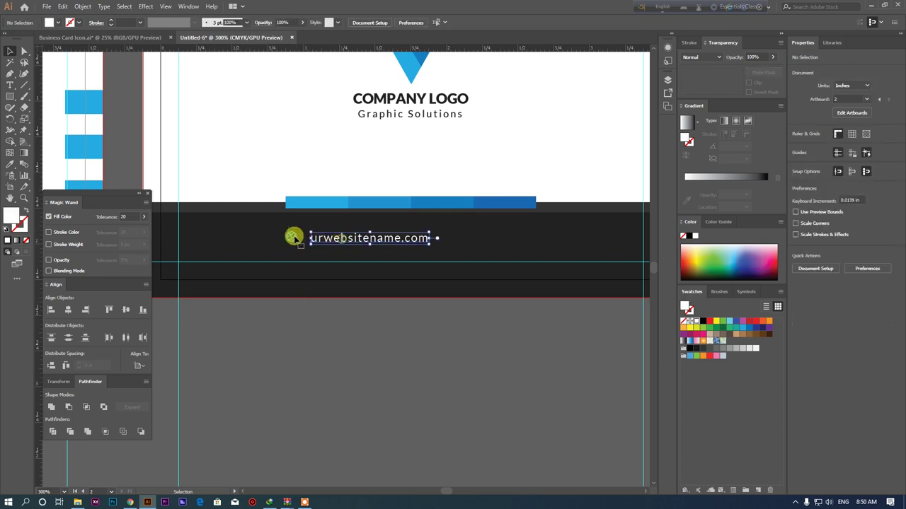
left_click(304, 342)
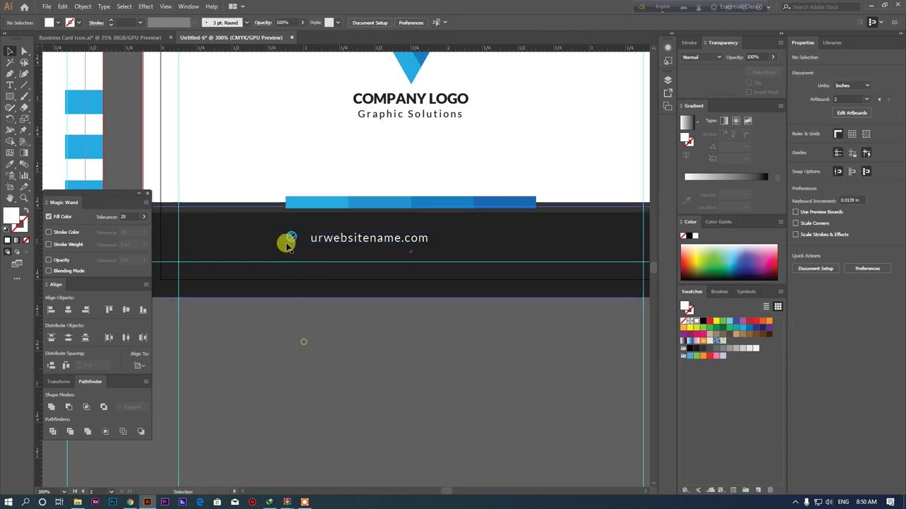
left_click(289, 240)
left_click(322, 201, "shift")
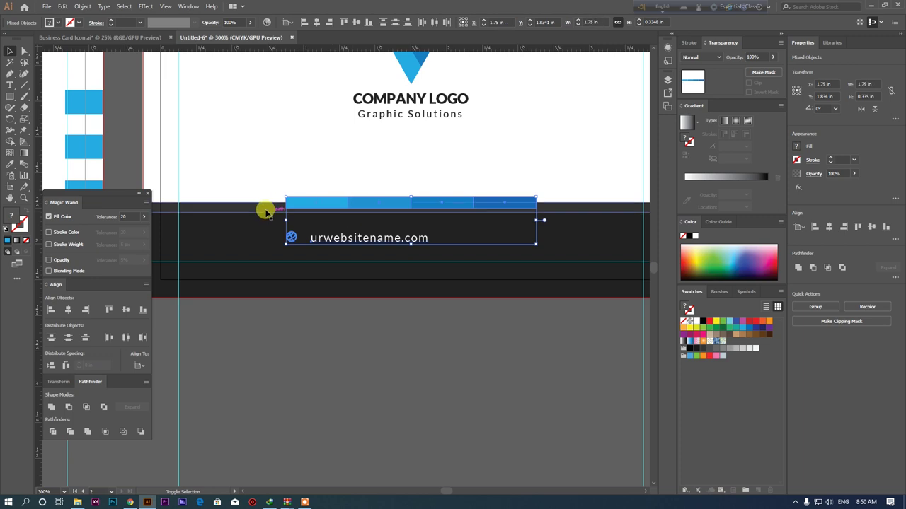
left_click(295, 323)
left_click(291, 241)
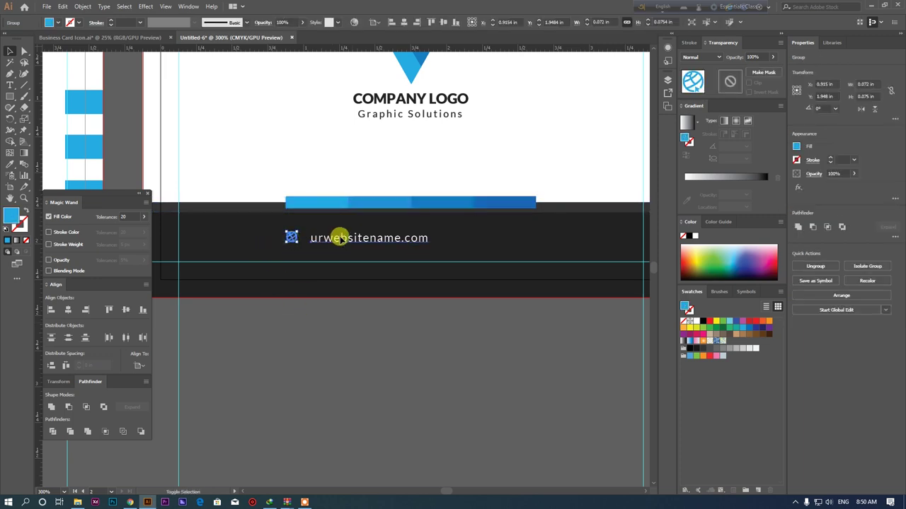
left_click(337, 237, "shift")
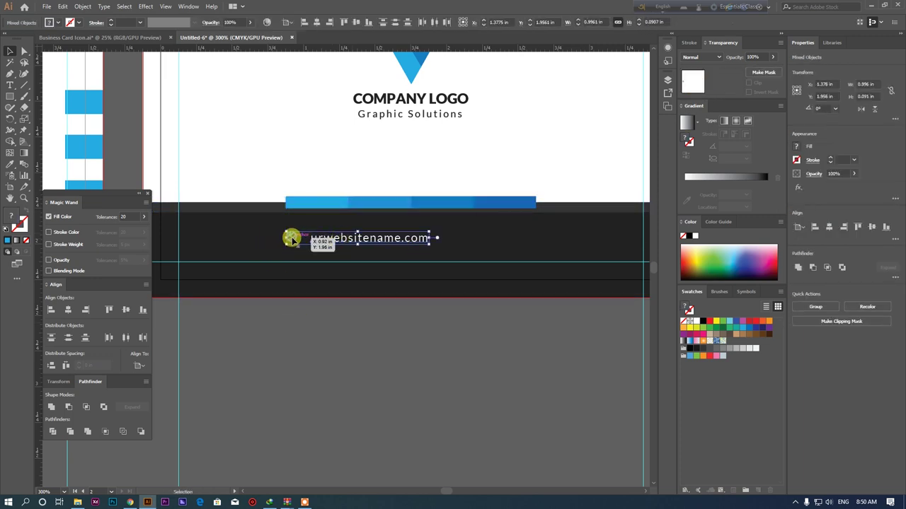
left_click(356, 22)
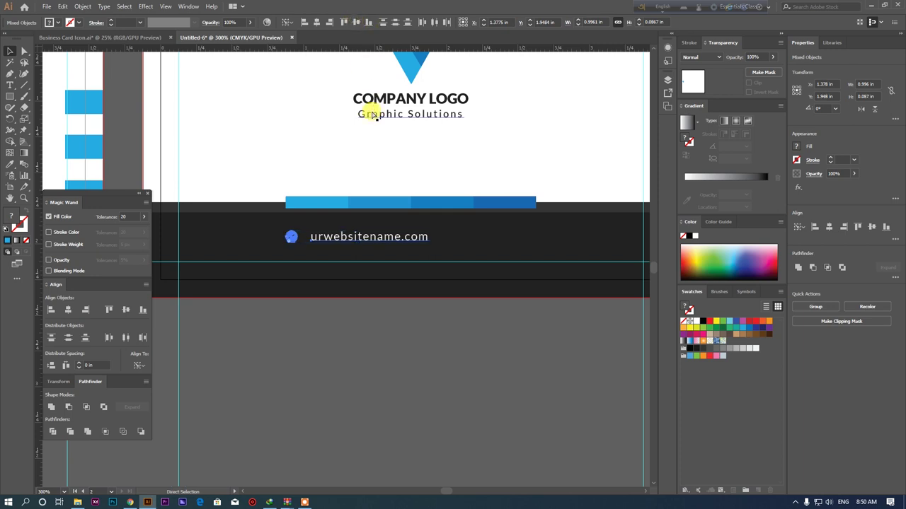
key("ctrl+g")
Step: Centre the icon-and-website group horizontally on the back card
left_click(317, 22)
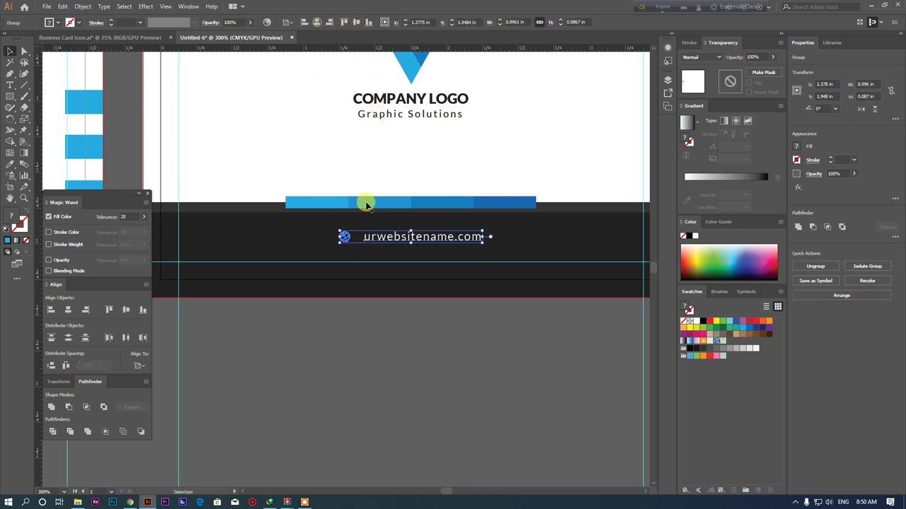
left_click(309, 63)
key("ctrl+z")
left_click(286, 22)
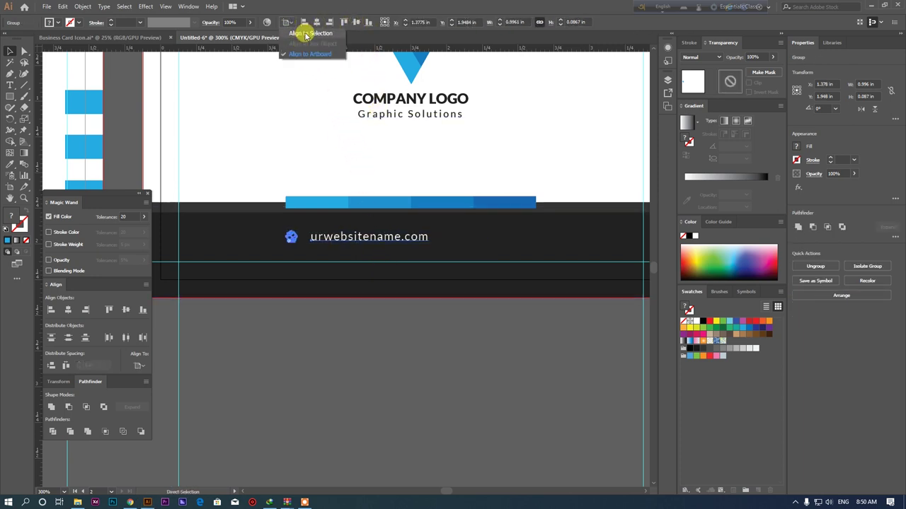
left_click(307, 33)
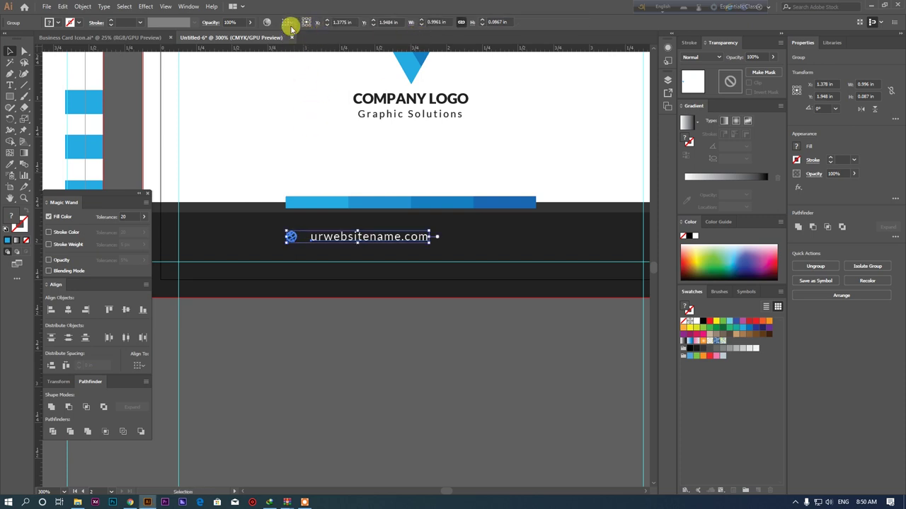
left_click(316, 22)
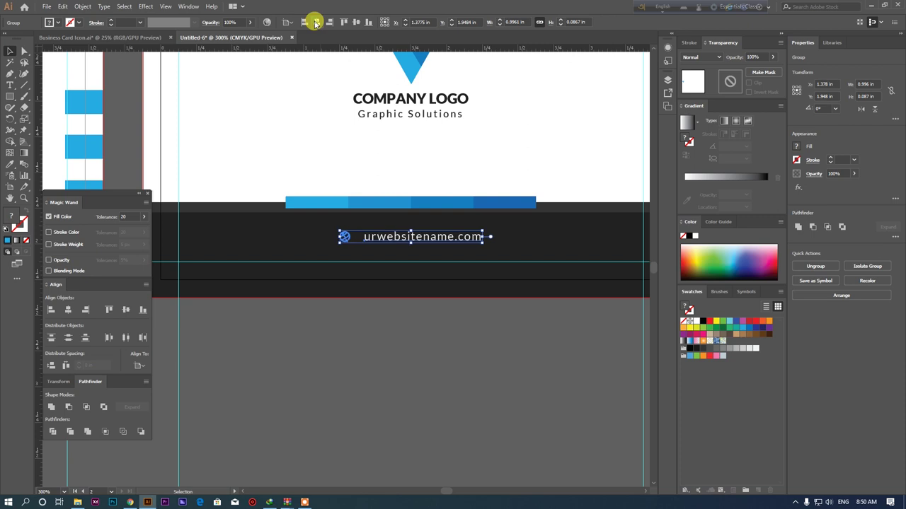
left_click(474, 347)
scroll(474, 346, "down", 2)
scroll(455, 315, "up", 2)
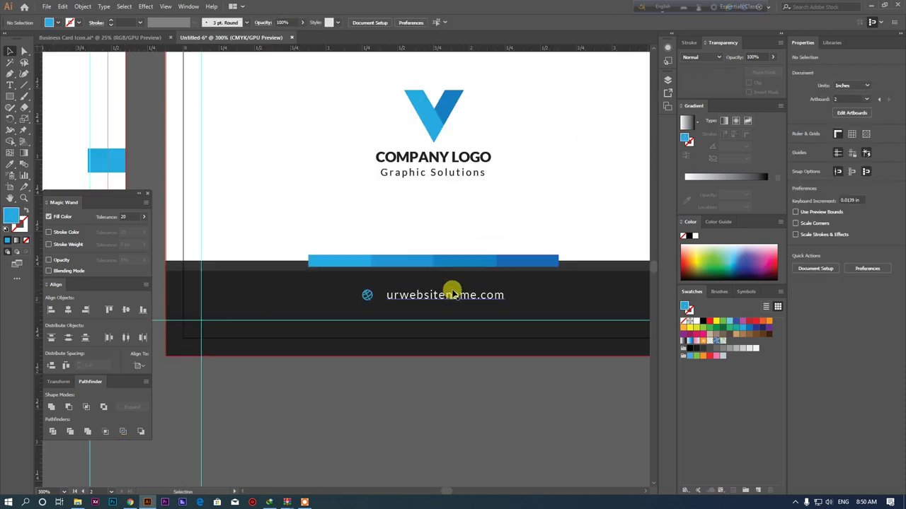
Step: Delete the stray vertical blue bar below the card
scroll(448, 398, "down", 2)
mouse_move(445, 394)
left_mouse_down()
mouse_move(505, 333)
mouse_move(539, 326)
left_mouse_up()
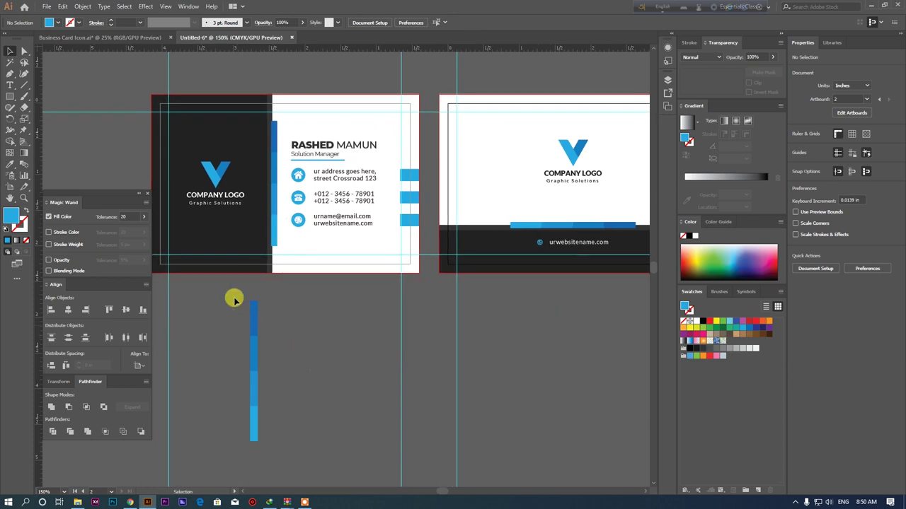
left_click_drag(234, 298, 334, 473)
key("Delete")
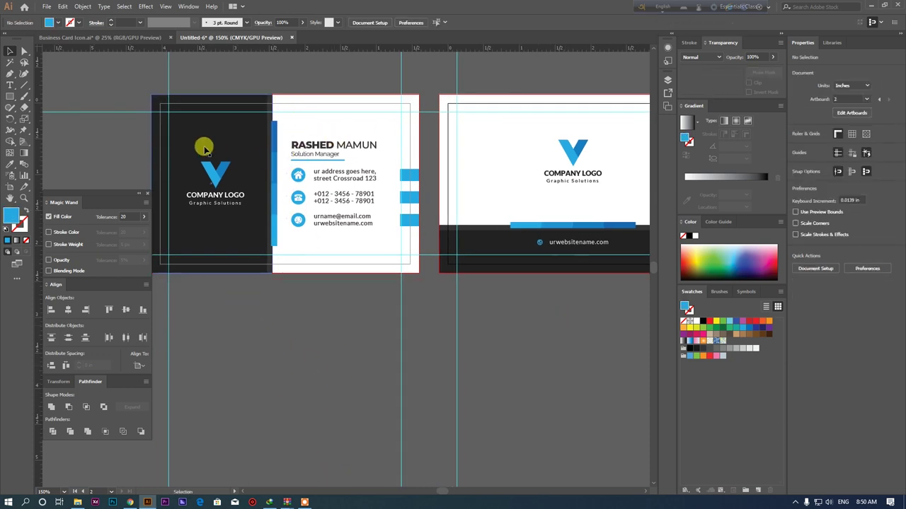
Step: Draw a tiny rectangle on empty canvas and fill it grey #6b6b6b
left_click(11, 96)
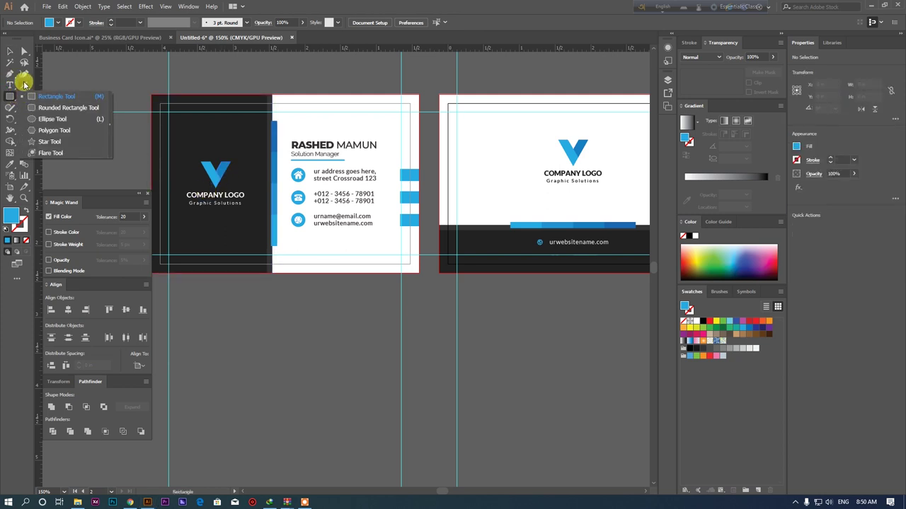
key("ctrl+minus")
key("ctrl+minus")
key("ctrl+minus")
mouse_move(354, 236)
left_mouse_down()
mouse_move(346, 297)
mouse_move(489, 383)
left_mouse_up()
key("ctrl+plus")
key("ctrl+plus")
mouse_move(325, 185)
left_mouse_down()
mouse_move(339, 199)
mouse_move(333, 194)
left_mouse_up()
key("ctrl+plus")
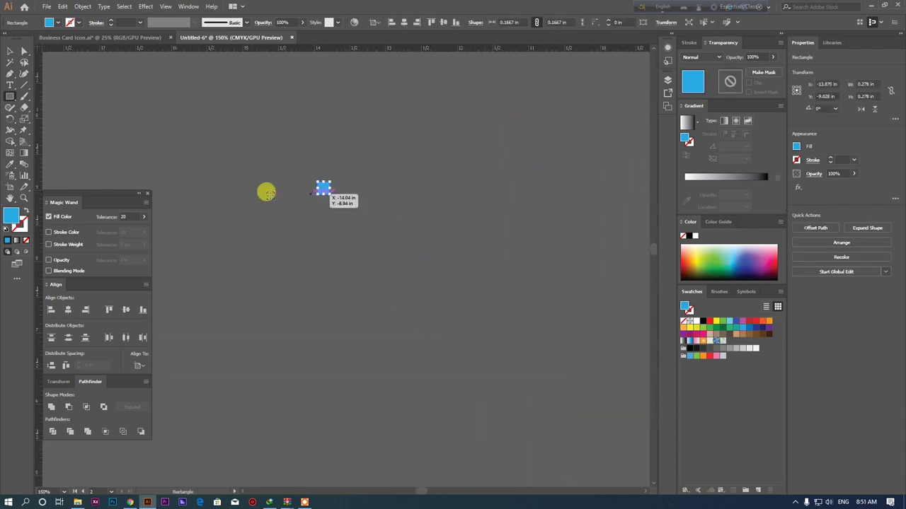
double_click(11, 214)
mouse_move(359, 192)
left_mouse_down()
mouse_move(324, 180)
mouse_move(329, 258)
left_mouse_up()
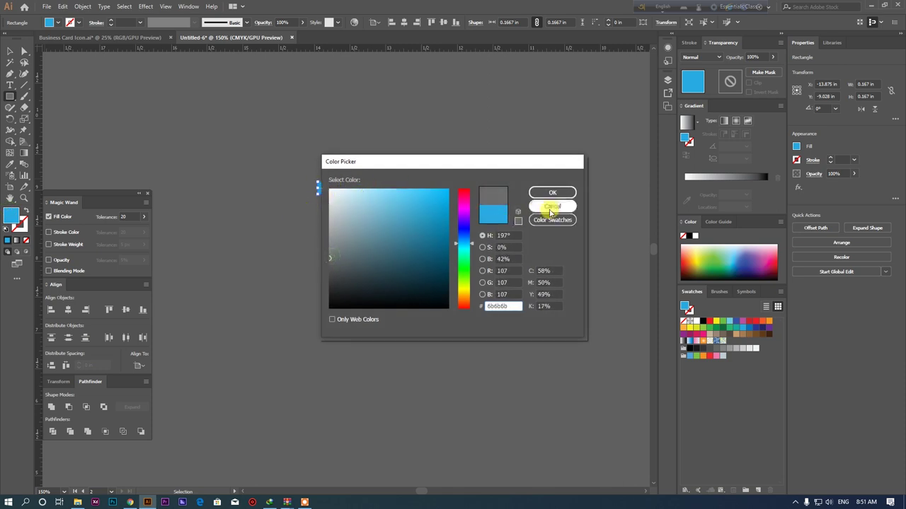
left_click(557, 200)
left_click(10, 51)
key("ctrl+plus")
key("ctrl+plus")
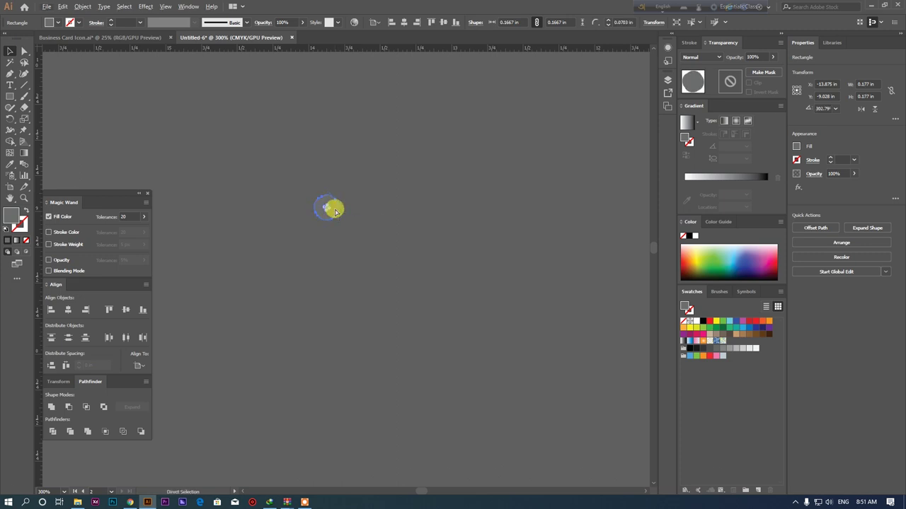
Step: Rotate the dot 45°, Alt-drag a copy below, and repeat with Ctrl+D into a column
mouse_move(340, 197)
left_mouse_down()
mouse_move(330, 208)
mouse_move(336, 243)
left_mouse_up()
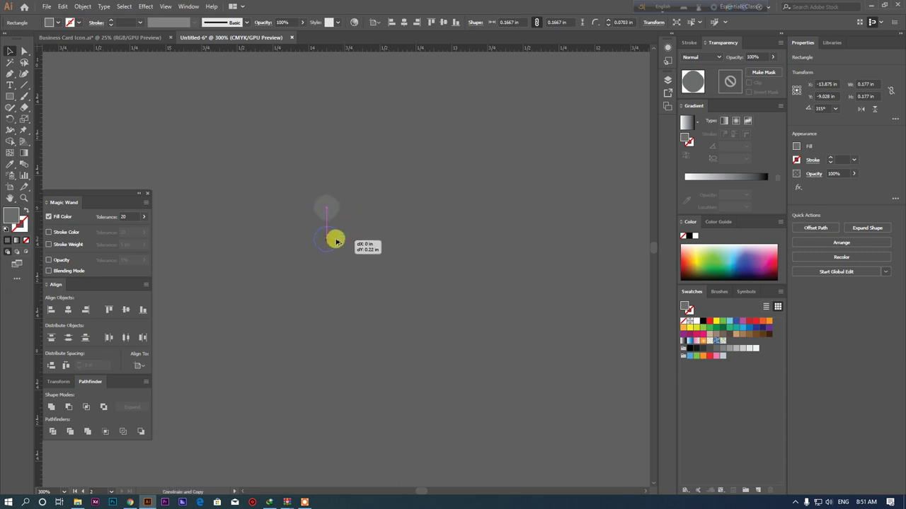
left_click_drag(337, 242, 336, 242)
key("ctrl+d")
key("ctrl+d")
key("ctrl+d")
key("ctrl+d")
key("ctrl+d")
key("ctrl+d")
key("ctrl+d")
scroll(408, 315, "down", 1)
scroll(408, 316, "down", 3)
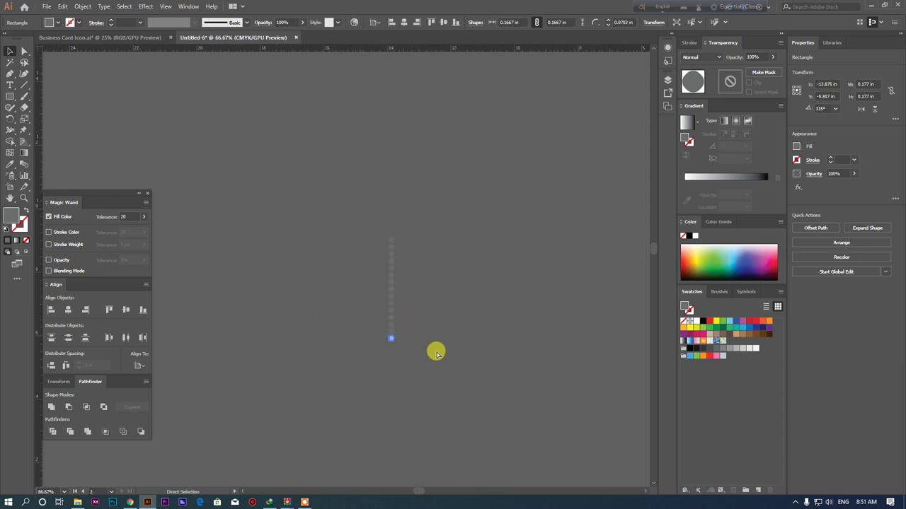
key("ctrl+d")
key("ctrl+d")
key("ctrl+d")
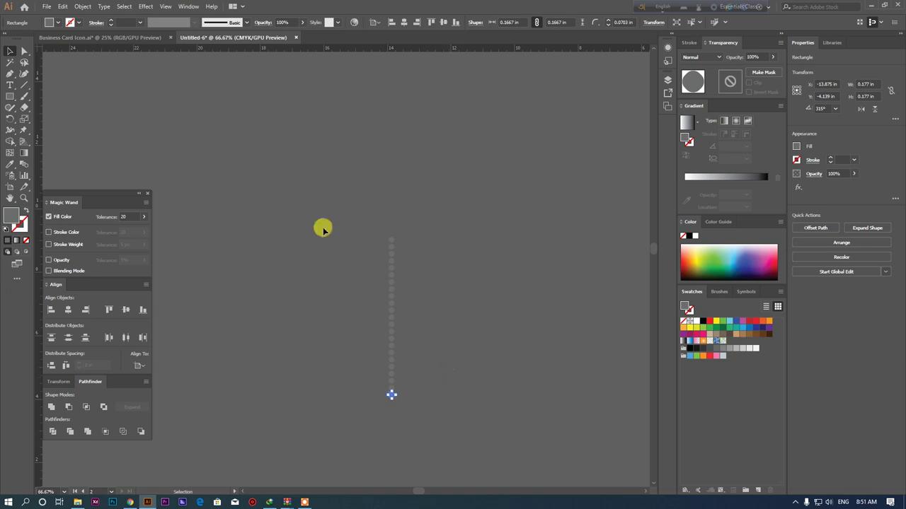
left_click(360, 217)
left_click(396, 368)
left_click(465, 375)
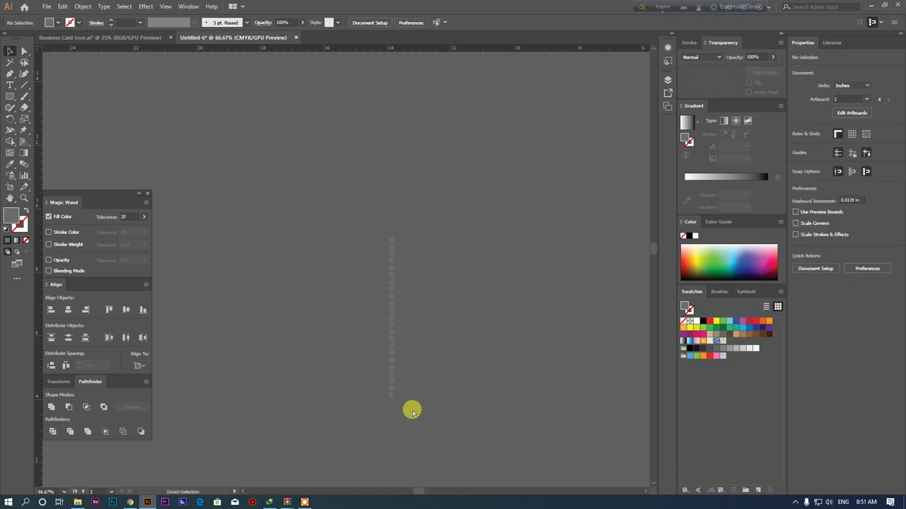
left_click_drag(385, 382, 412, 411)
scroll(411, 407, "right", 3)
scroll(382, 363, "down", 3)
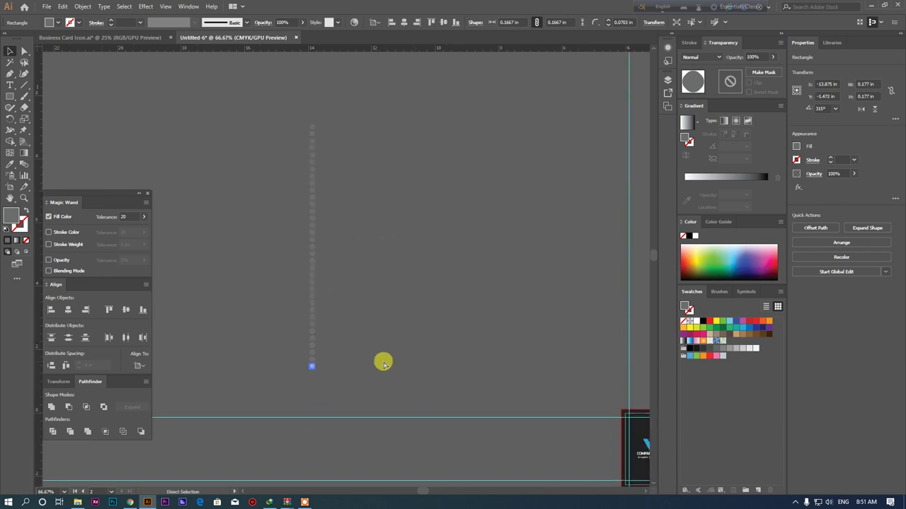
Step: Duplicate the dot column to the right repeatedly with Alt-drag and Ctrl+D
key("v")
left_click_drag(285, 117, 339, 390)
left_click_drag(313, 312, 321, 304)
key("a")
key("ctrl+d")
key("ctrl+d")
key("ctrl+d")
key("ctrl+d")
key("ctrl+d")
key("ctrl+d")
key("ctrl+d")
key("ctrl+d")
key("ctrl+d")
key("ctrl+d")
key("ctrl+d")
key("ctrl+d")
key("ctrl+d")
key("ctrl+d")
key("ctrl+d")
key("v")
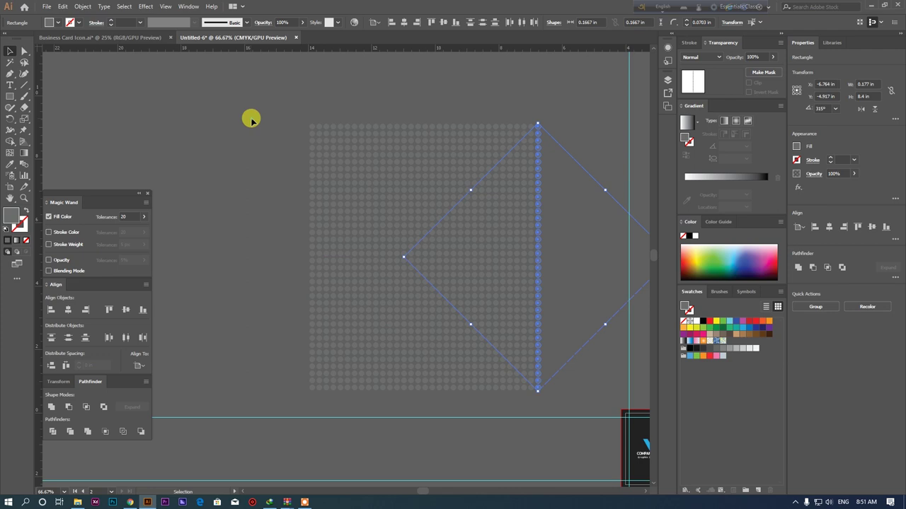
left_click(251, 119)
Step: Select all the dots and group them into one dot-grid object
key("ctrl+a")
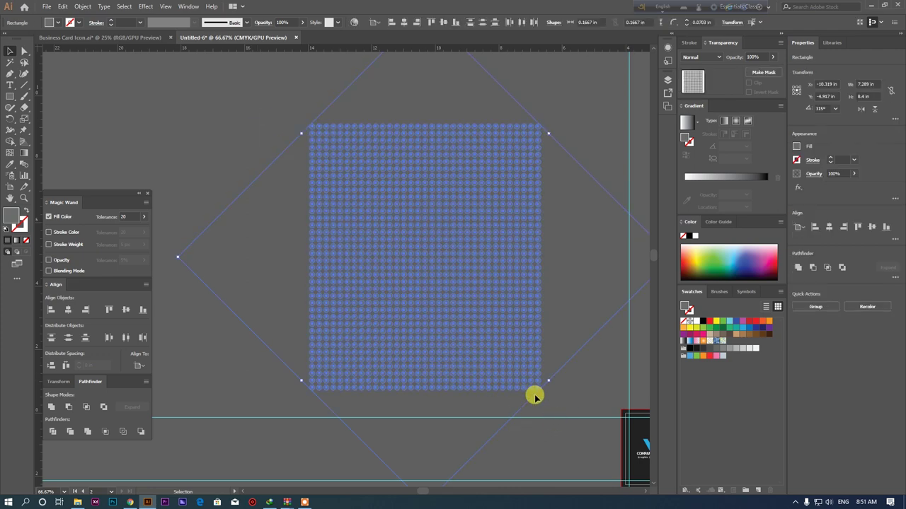
key("ctrl+g")
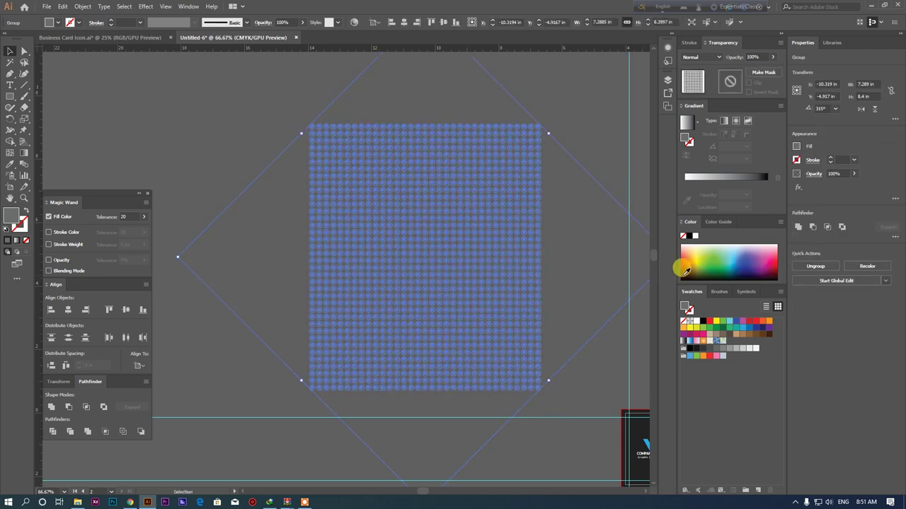
left_click(249, 194)
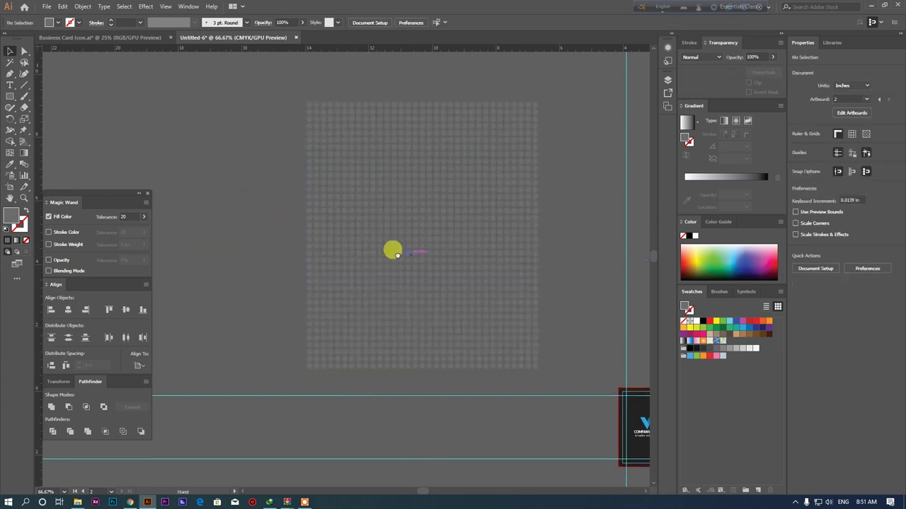
scroll(363, 169, "down", 3)
scroll(363, 168, "up", 5)
left_click(299, 266)
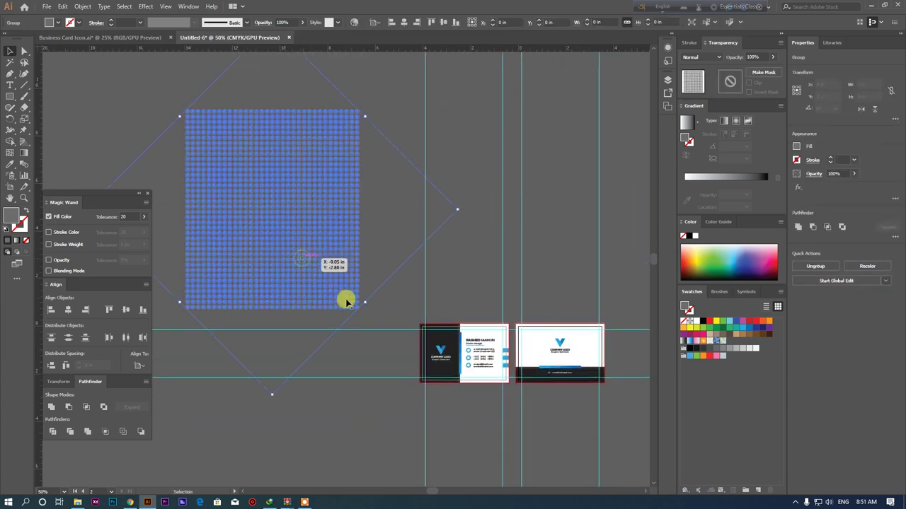
Step: Scale and move the dot grid to cover the front card's dark left panel
mouse_move(347, 293)
left_mouse_down()
mouse_move(309, 267)
mouse_move(289, 231)
left_mouse_up()
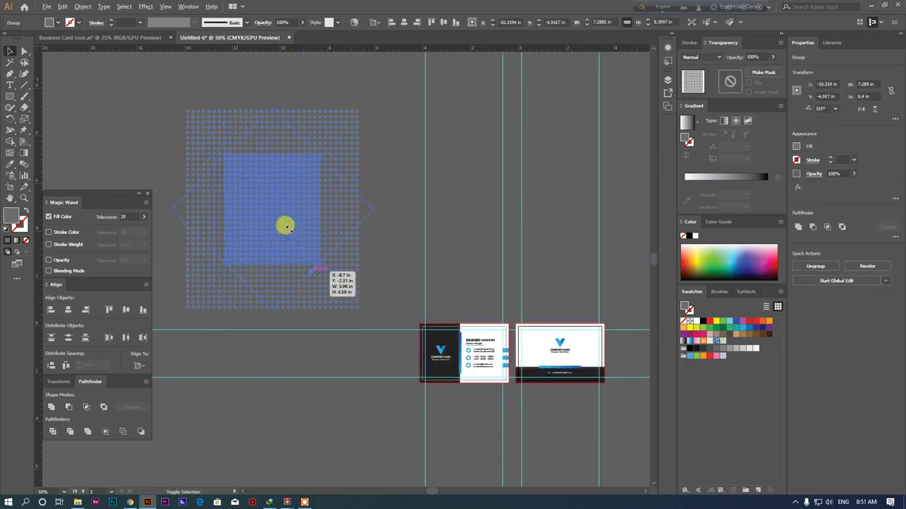
left_click_drag(359, 174, 479, 368)
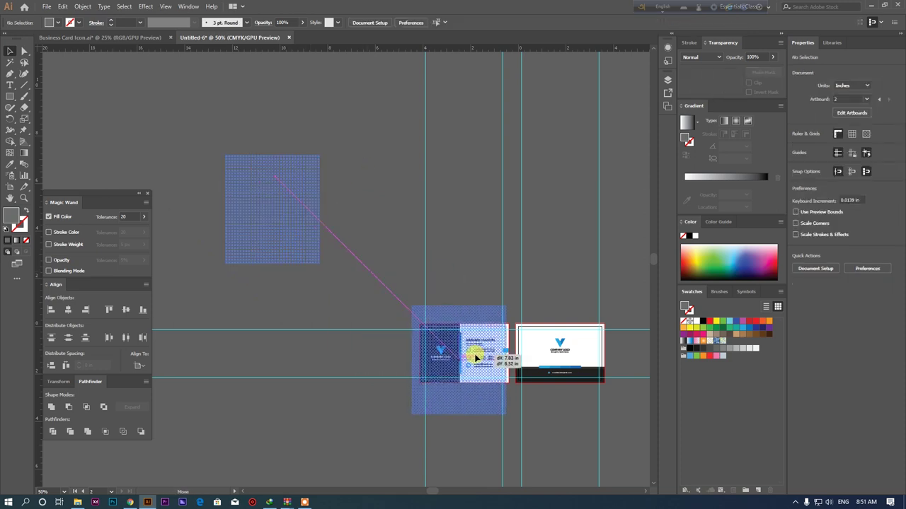
scroll(479, 368, "up", 3)
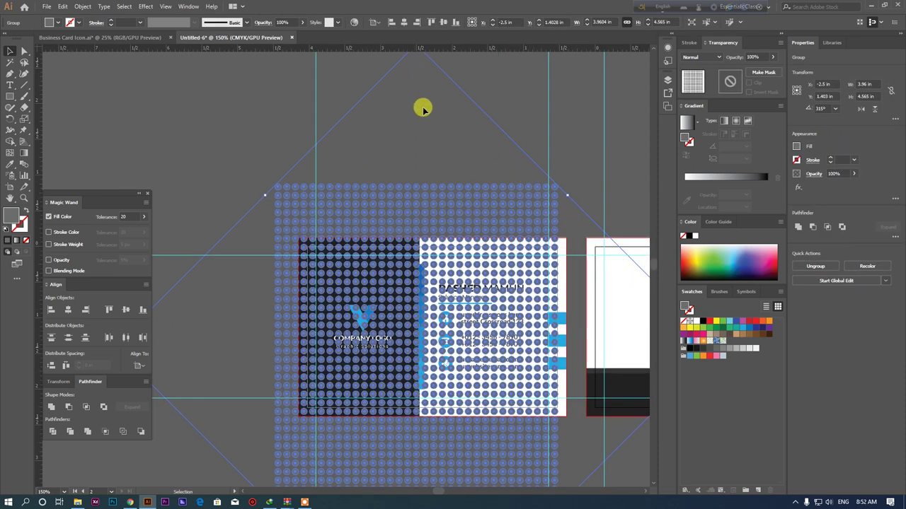
left_click_drag(561, 199, 431, 364)
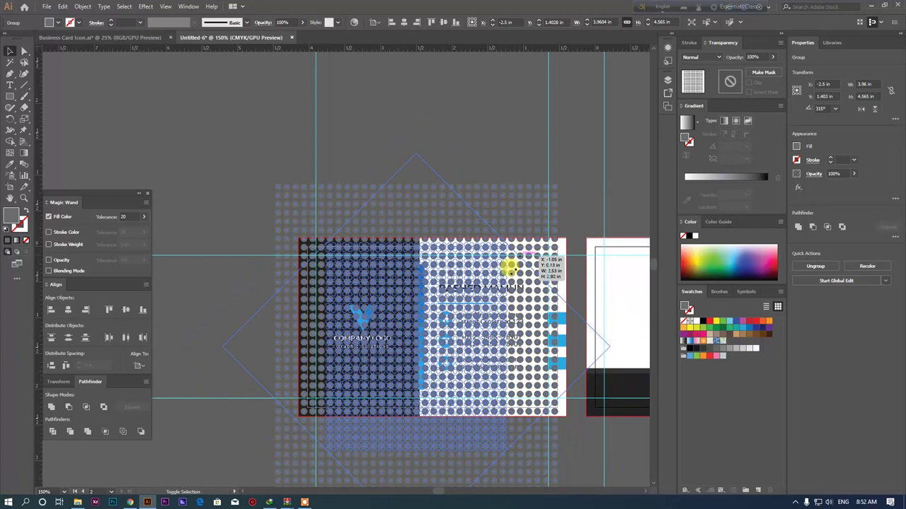
mouse_move(430, 370)
left_mouse_down()
mouse_move(393, 377)
mouse_move(373, 361)
left_mouse_up()
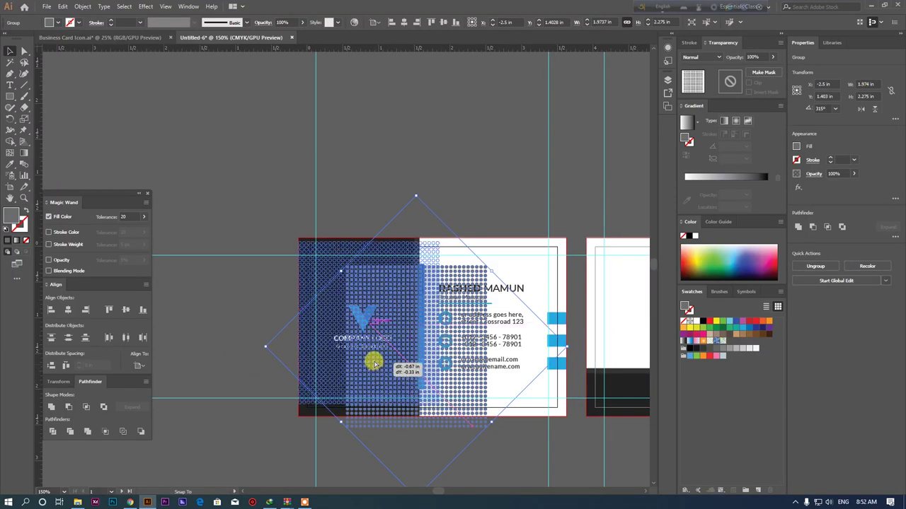
left_click_drag(373, 361, 389, 422)
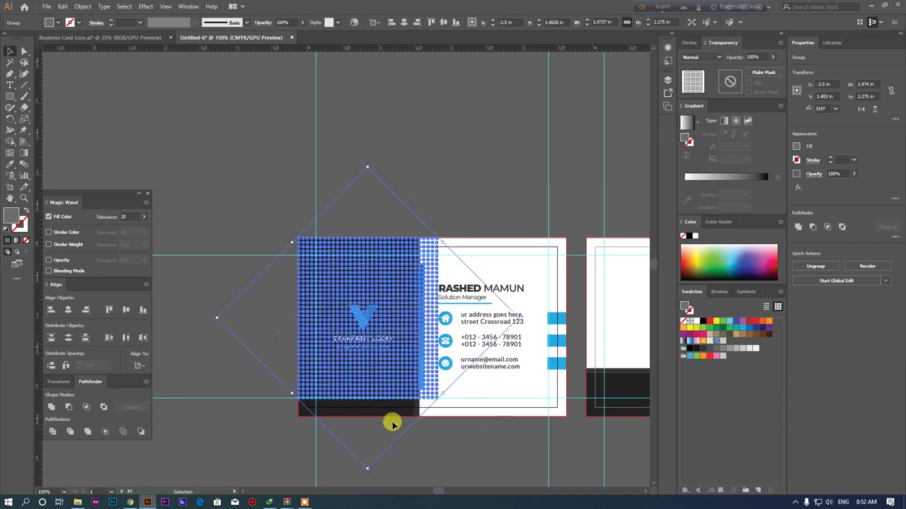
scroll(429, 347, "down", 2)
left_click_drag(453, 352, 451, 363)
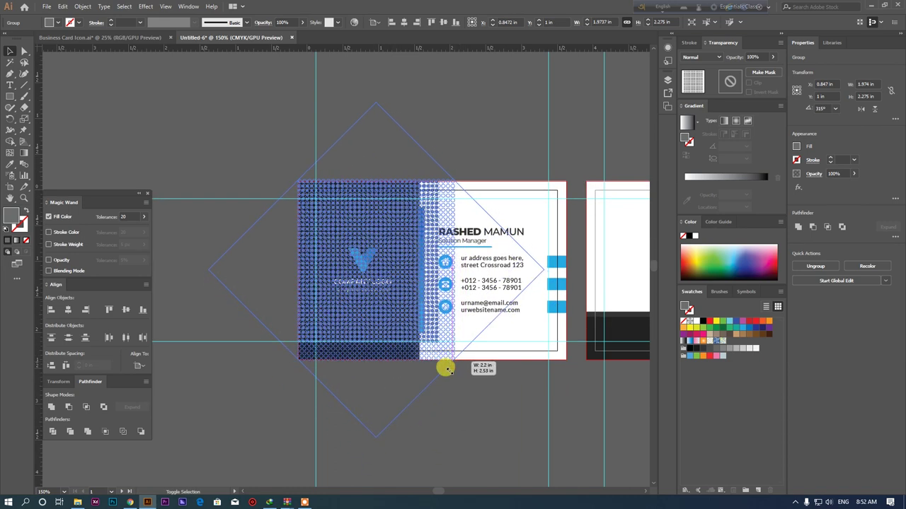
left_click_drag(448, 370, 454, 364)
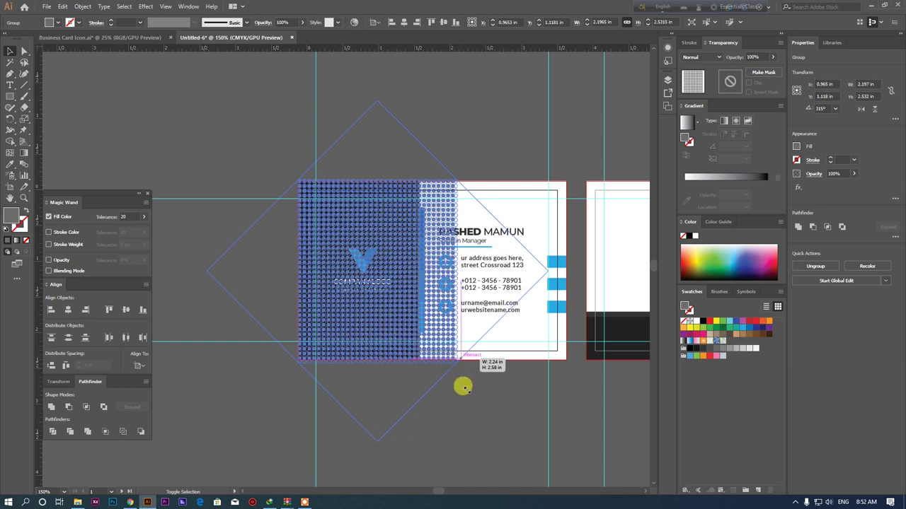
left_click(461, 384)
scroll(399, 295, "up", 1)
left_click(402, 283)
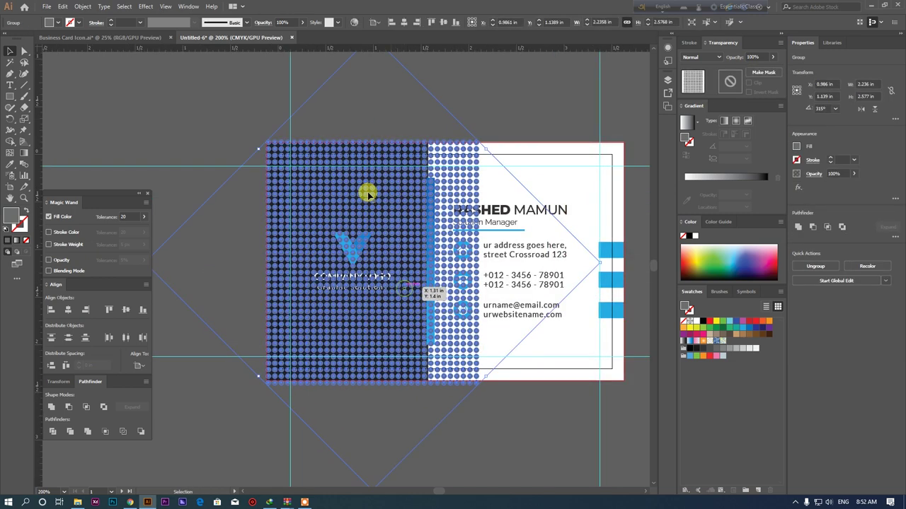
Step: Drop the dot-grid group's opacity to about 11% and zoom in to check the faint texture
left_click_drag(302, 23, 283, 36)
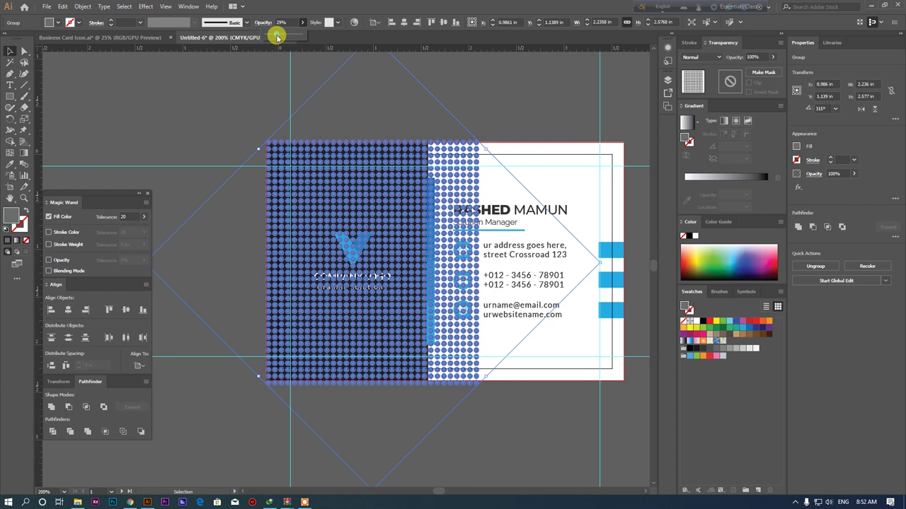
left_click(264, 96)
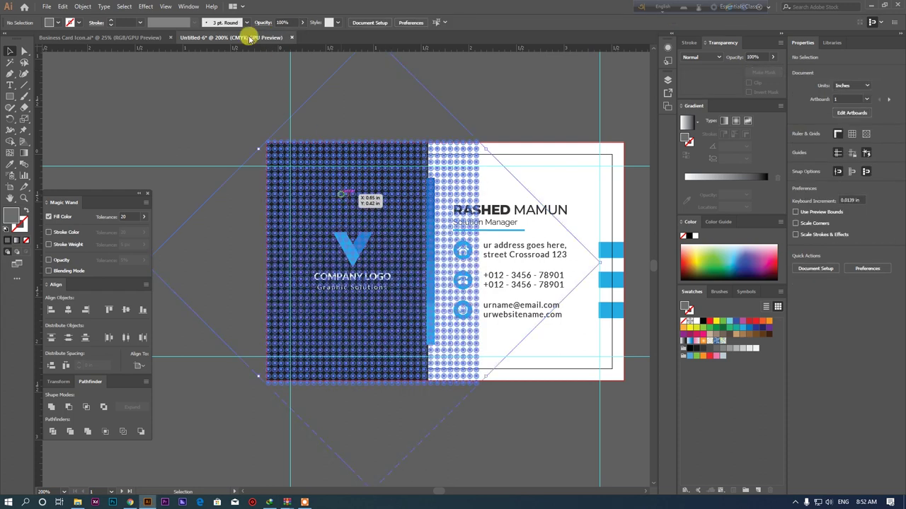
key("ctrl+z")
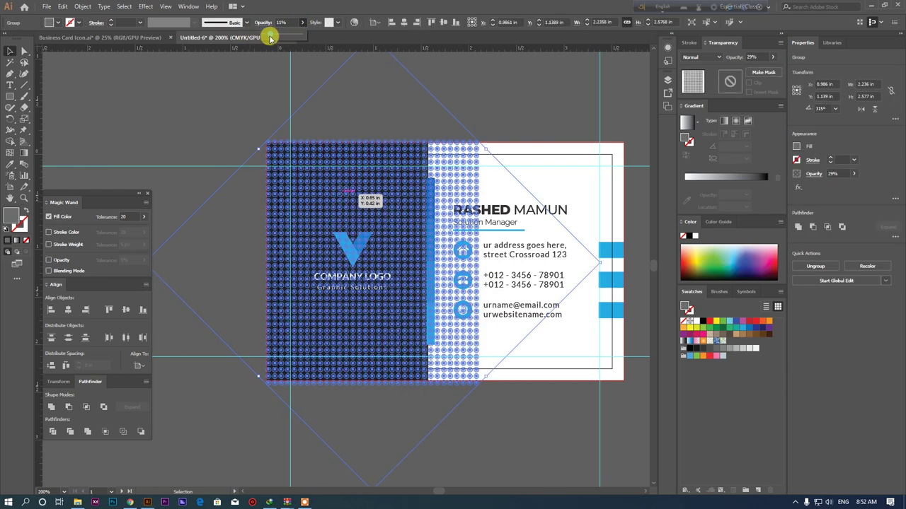
left_click(259, 101)
left_click(323, 191)
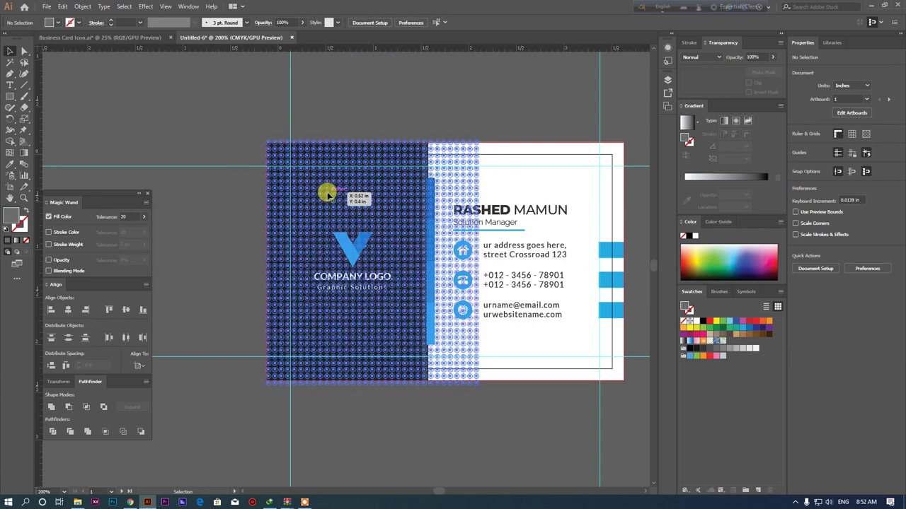
left_click(301, 24)
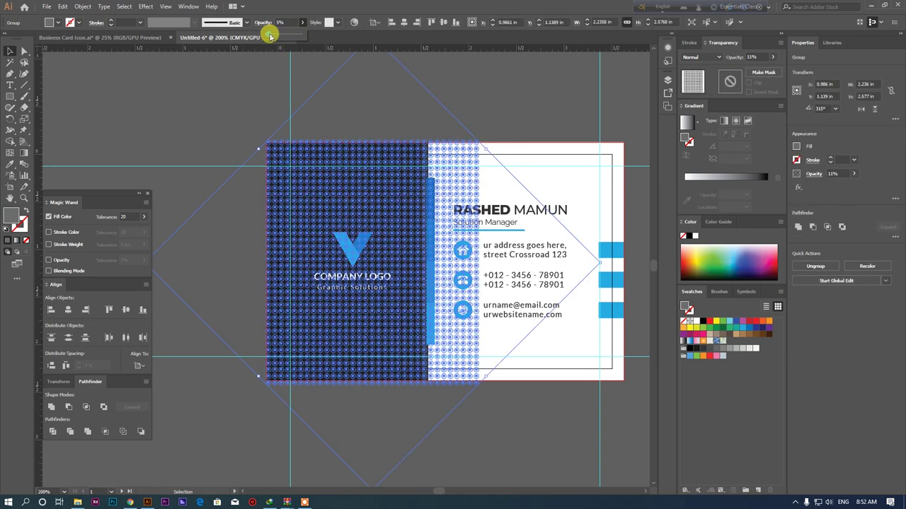
left_click(273, 124)
scroll(293, 152, "up", 1)
scroll(262, 142, "up", 2)
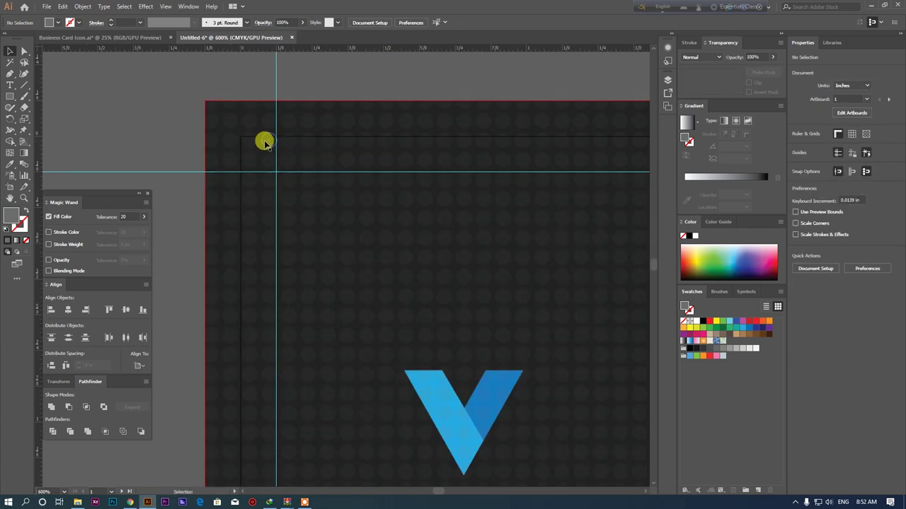
scroll(256, 151, "down", 2)
Step: Bring the dark left rectangle to front and clip the dot pattern inside it
left_click(258, 153)
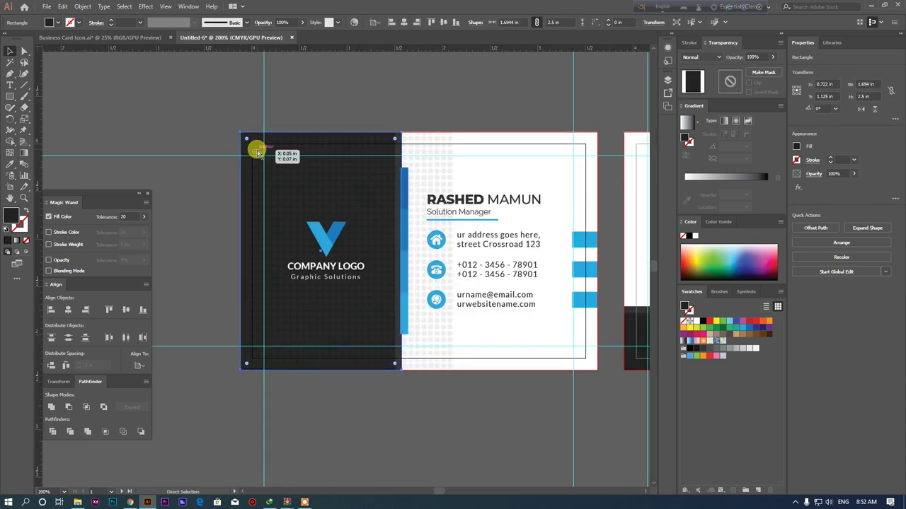
right_click(341, 178)
mouse_move(368, 327)
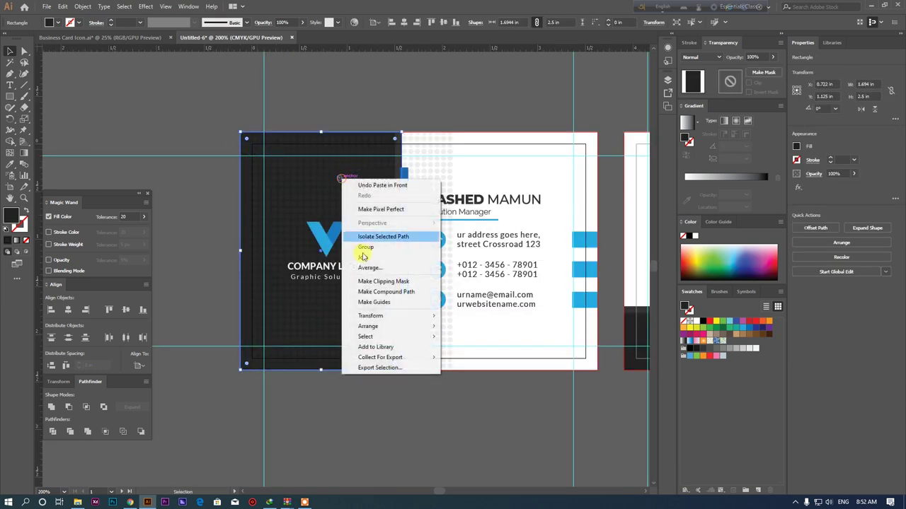
left_click(471, 326)
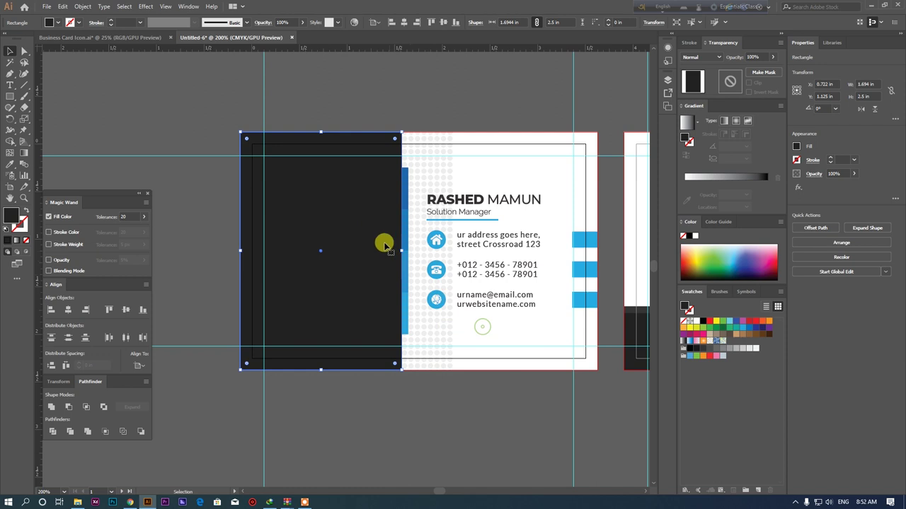
left_click(438, 143, "shift")
right_click(438, 142)
left_click(467, 202)
left_click(388, 99)
scroll(388, 167, "up", 2)
scroll(414, 126, "up", 2)
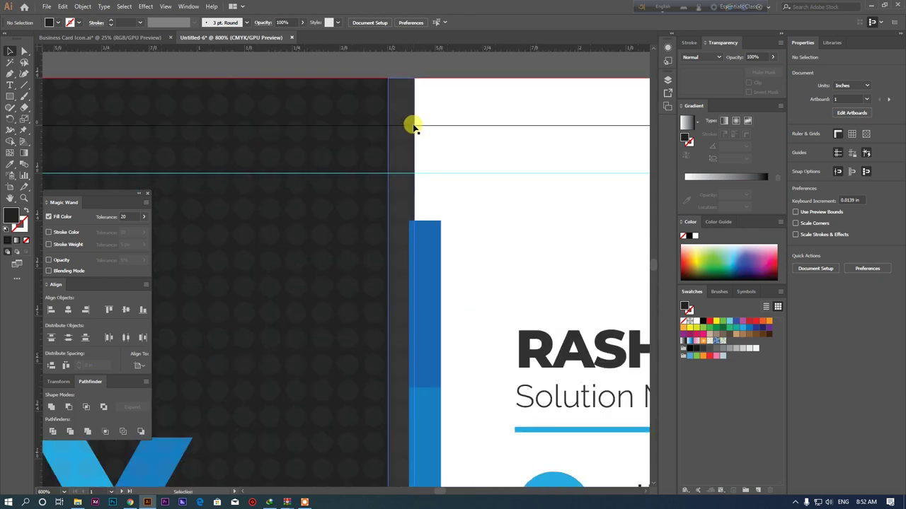
scroll(414, 126, "down", 1)
Step: Restack the thin edge strip and blue vertical bar above the dark panel
right_click(413, 125)
mouse_move(439, 271)
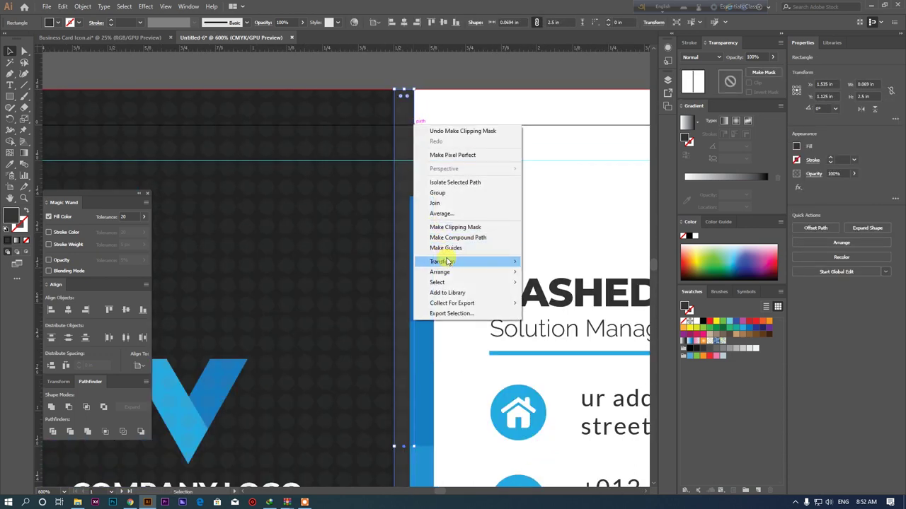
left_click(551, 272)
left_click(424, 243)
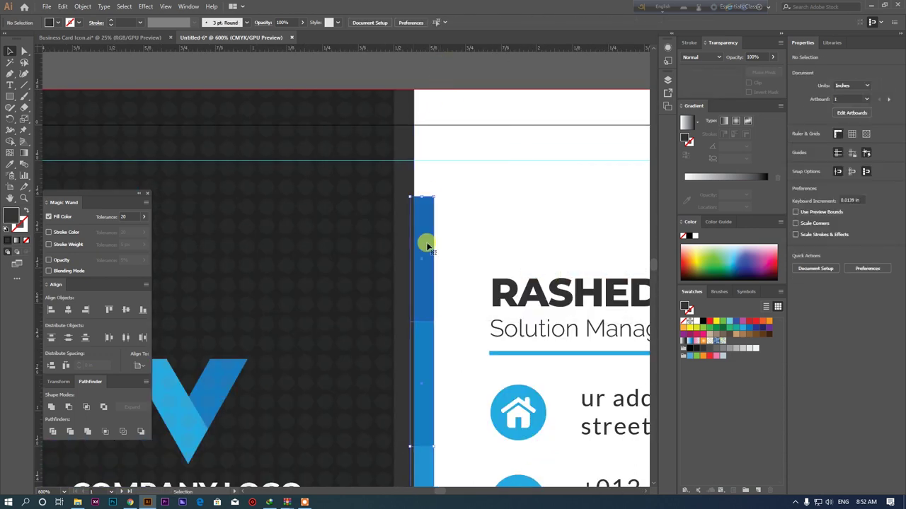
scroll(427, 246, "down", 1)
right_click(429, 244)
left_click(573, 345)
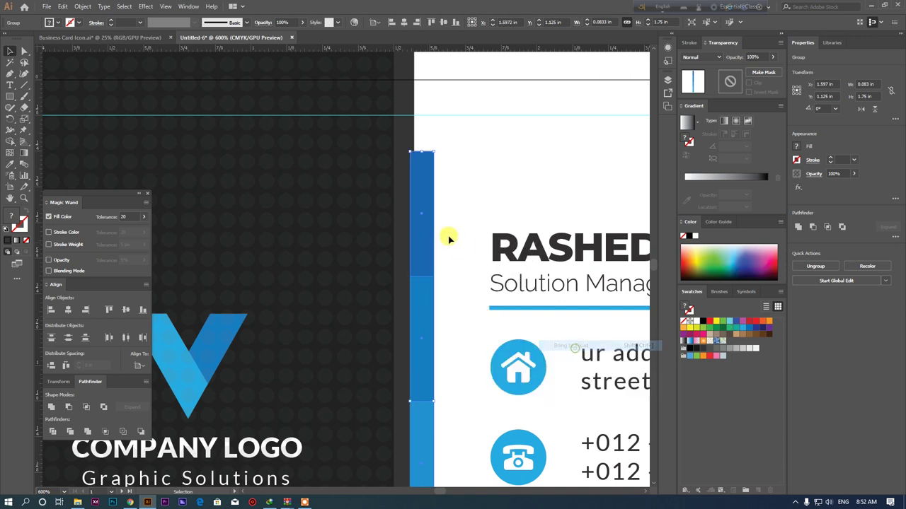
scroll(421, 181, "down", 2)
left_click(394, 109)
scroll(397, 112, "down", 3)
scroll(417, 109, "up", 1)
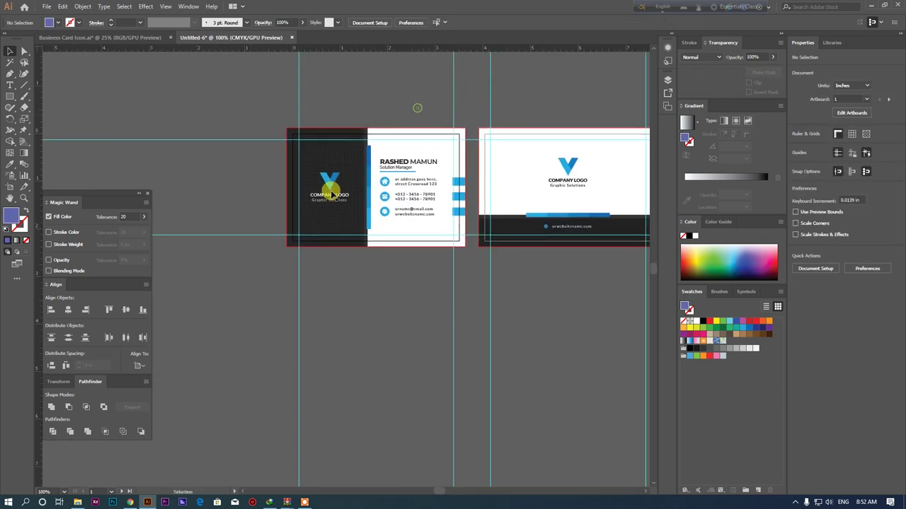
scroll(326, 151, "up", 1)
scroll(495, 283, "right", 5)
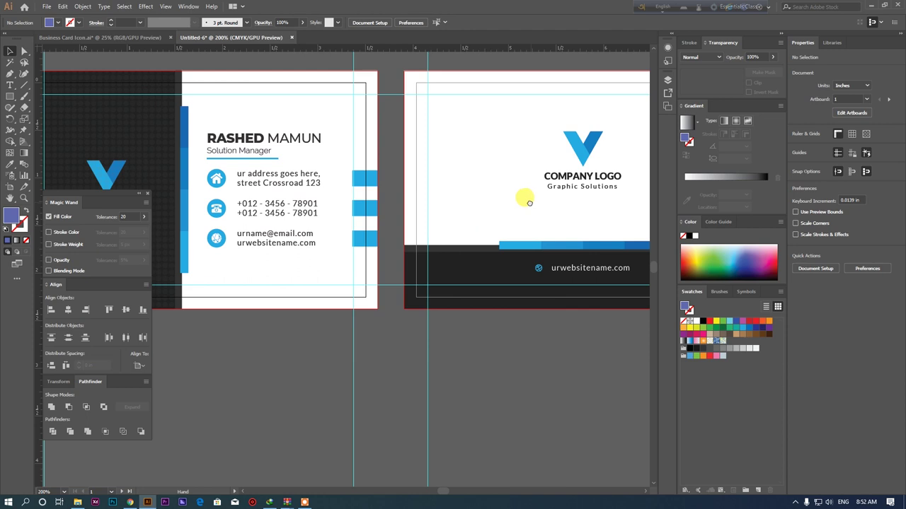
left_click_drag(530, 198, 367, 224)
scroll(499, 313, "down", 1)
scroll(433, 340, "left", 3)
scroll(433, 339, "down", 1)
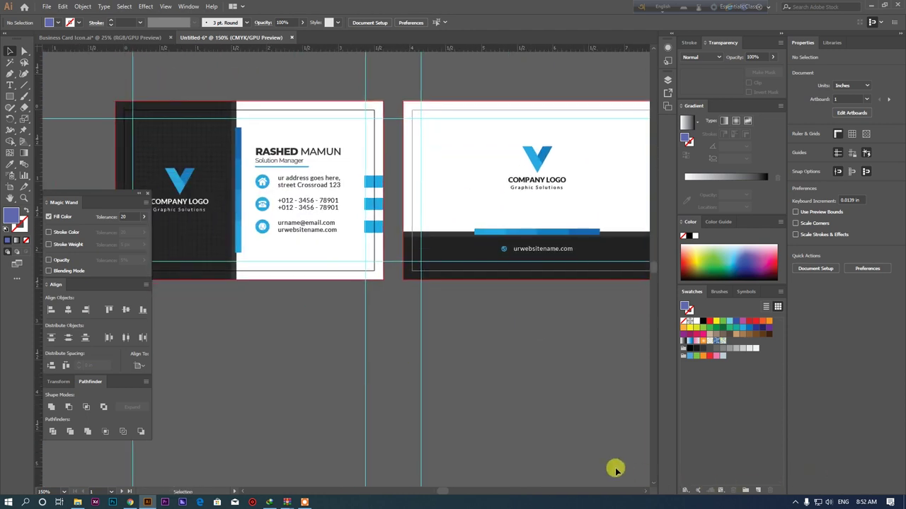
scroll(552, 315, "down", 1)
scroll(552, 311, "up", 1)
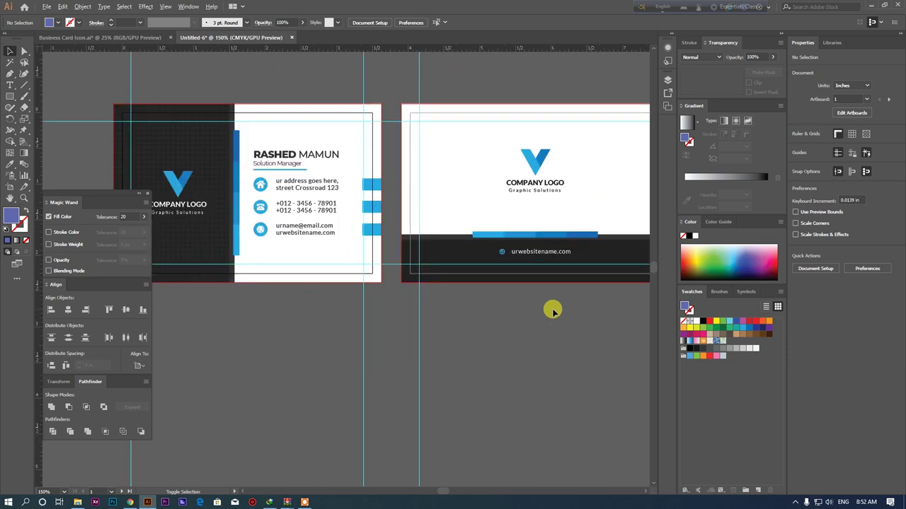
left_click_drag(412, 343, 432, 352)
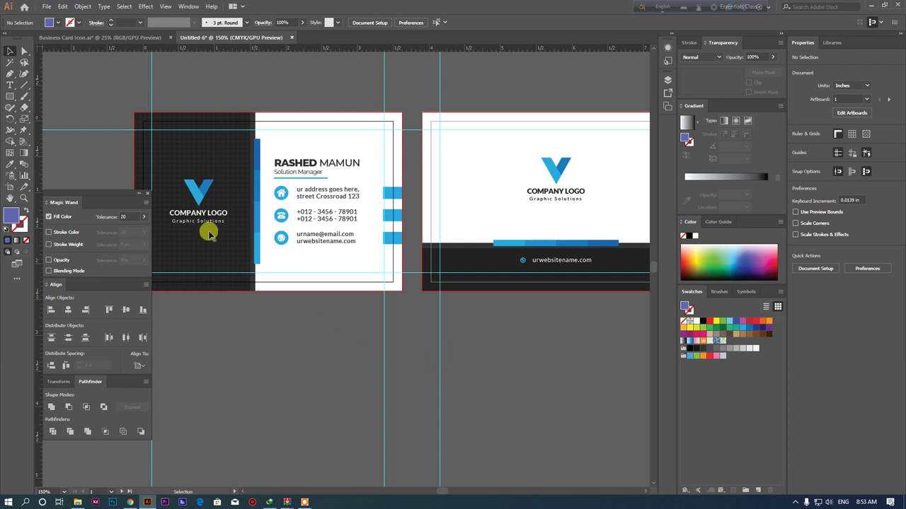
left_click(47, 6)
Step: Save the design as Business card 1.ai in the Desktop's BUSINESS CARD folder
left_click(65, 94)
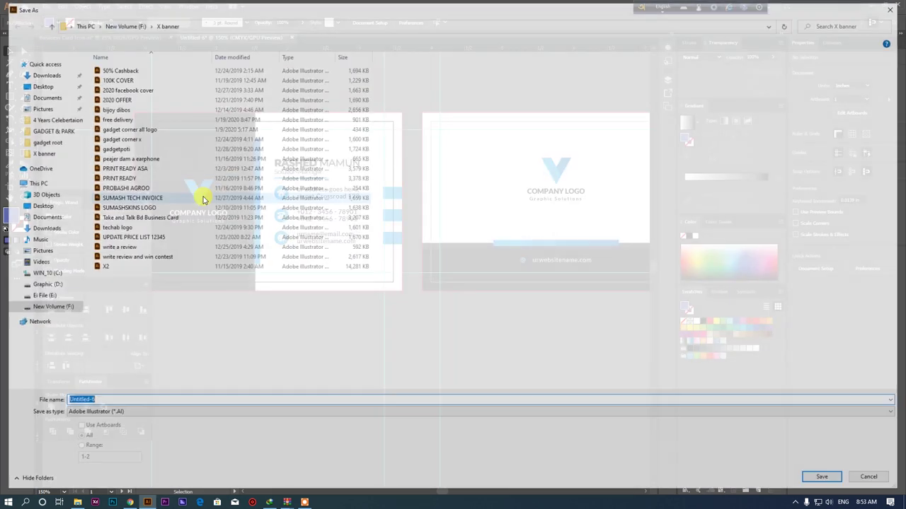
left_click(56, 85)
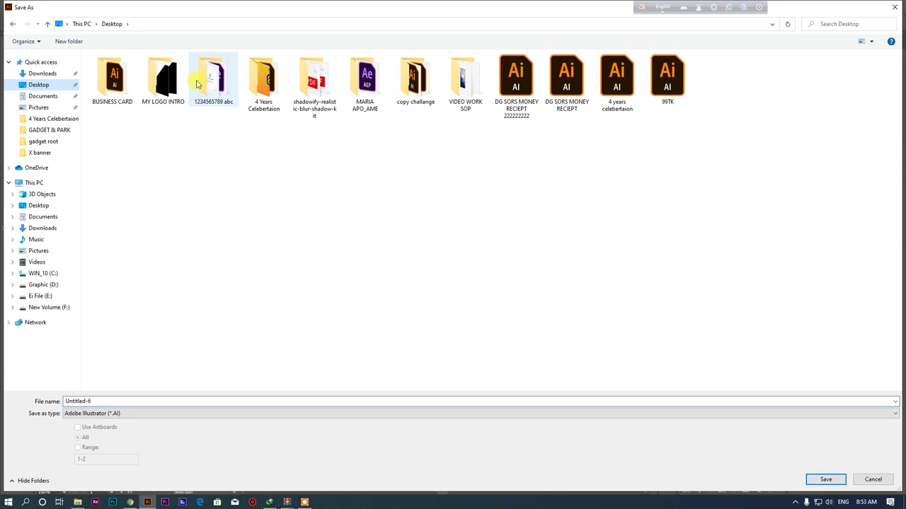
double_click(111, 78)
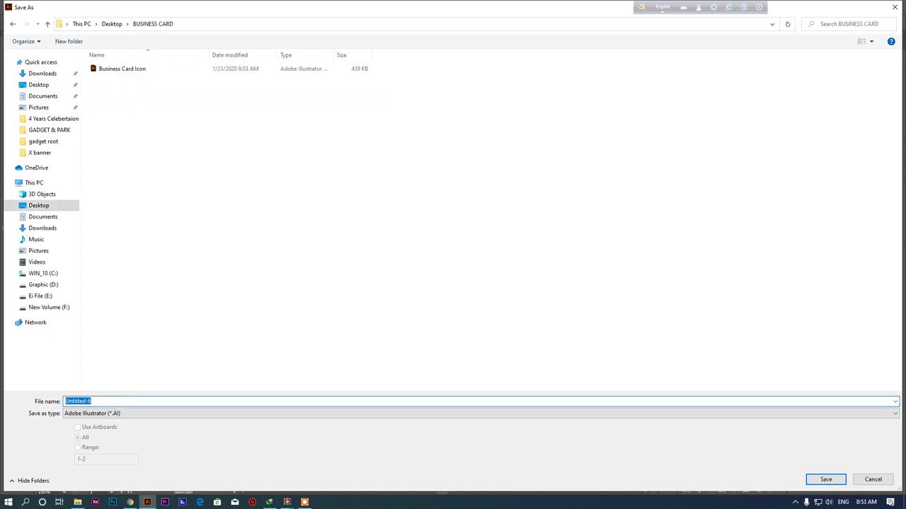
type("Business car")
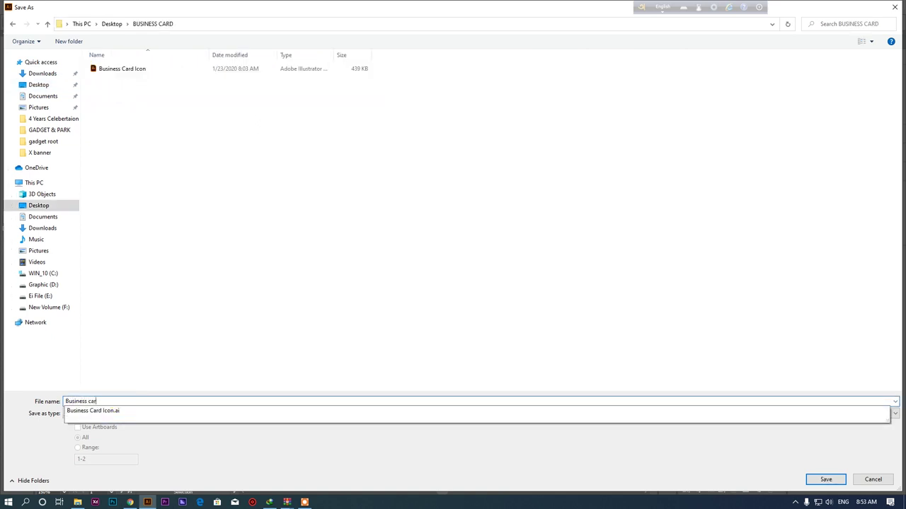
type("1")
key("Return")
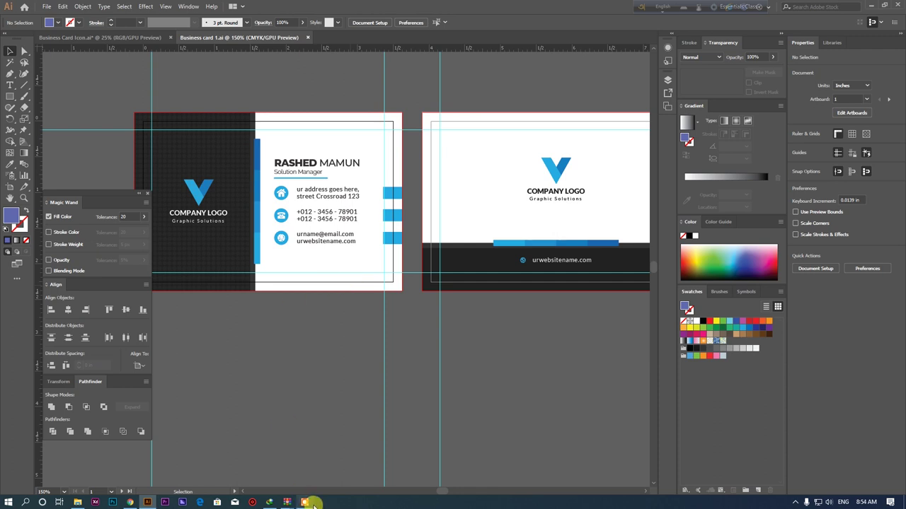
left_click(320, 487)
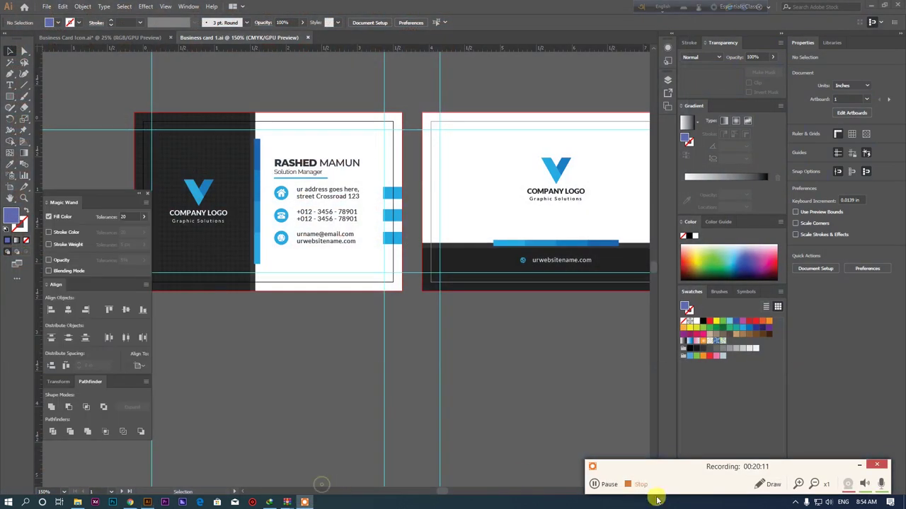